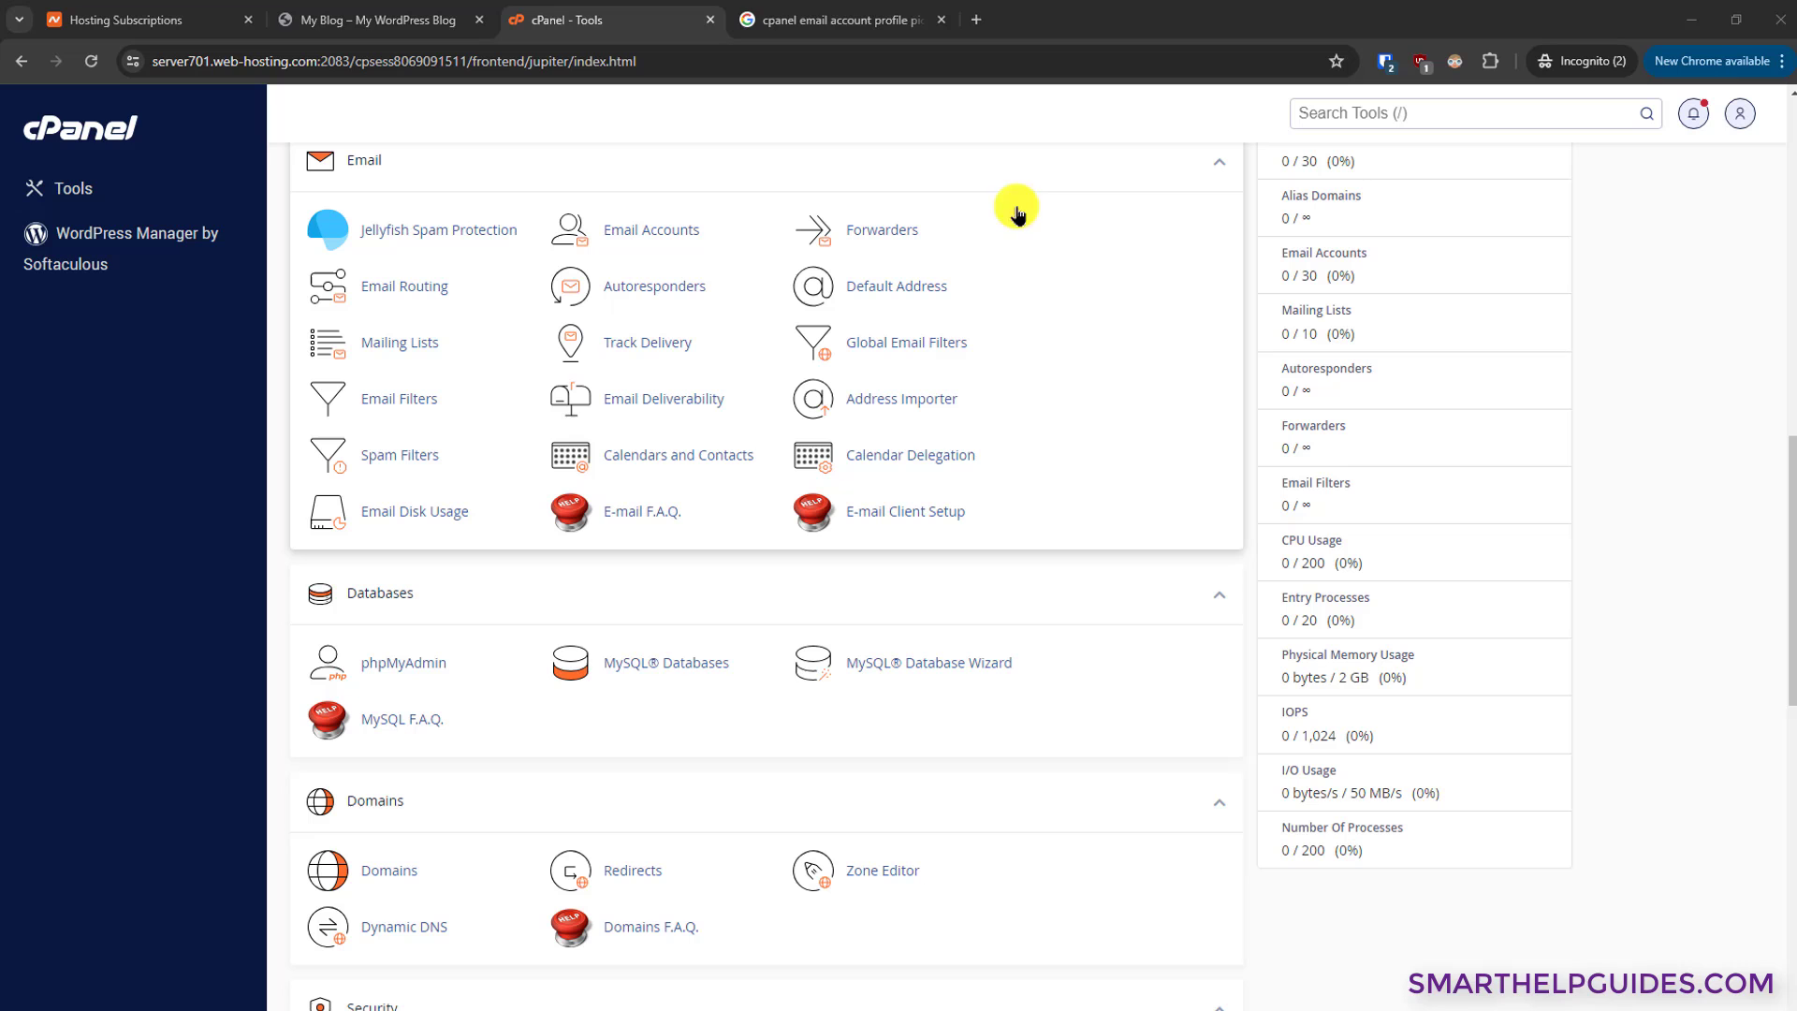
In the My Blog tab, load smartdemo.store/cpanel.
{"action": "left_click", "coordinate": [371, 26]}
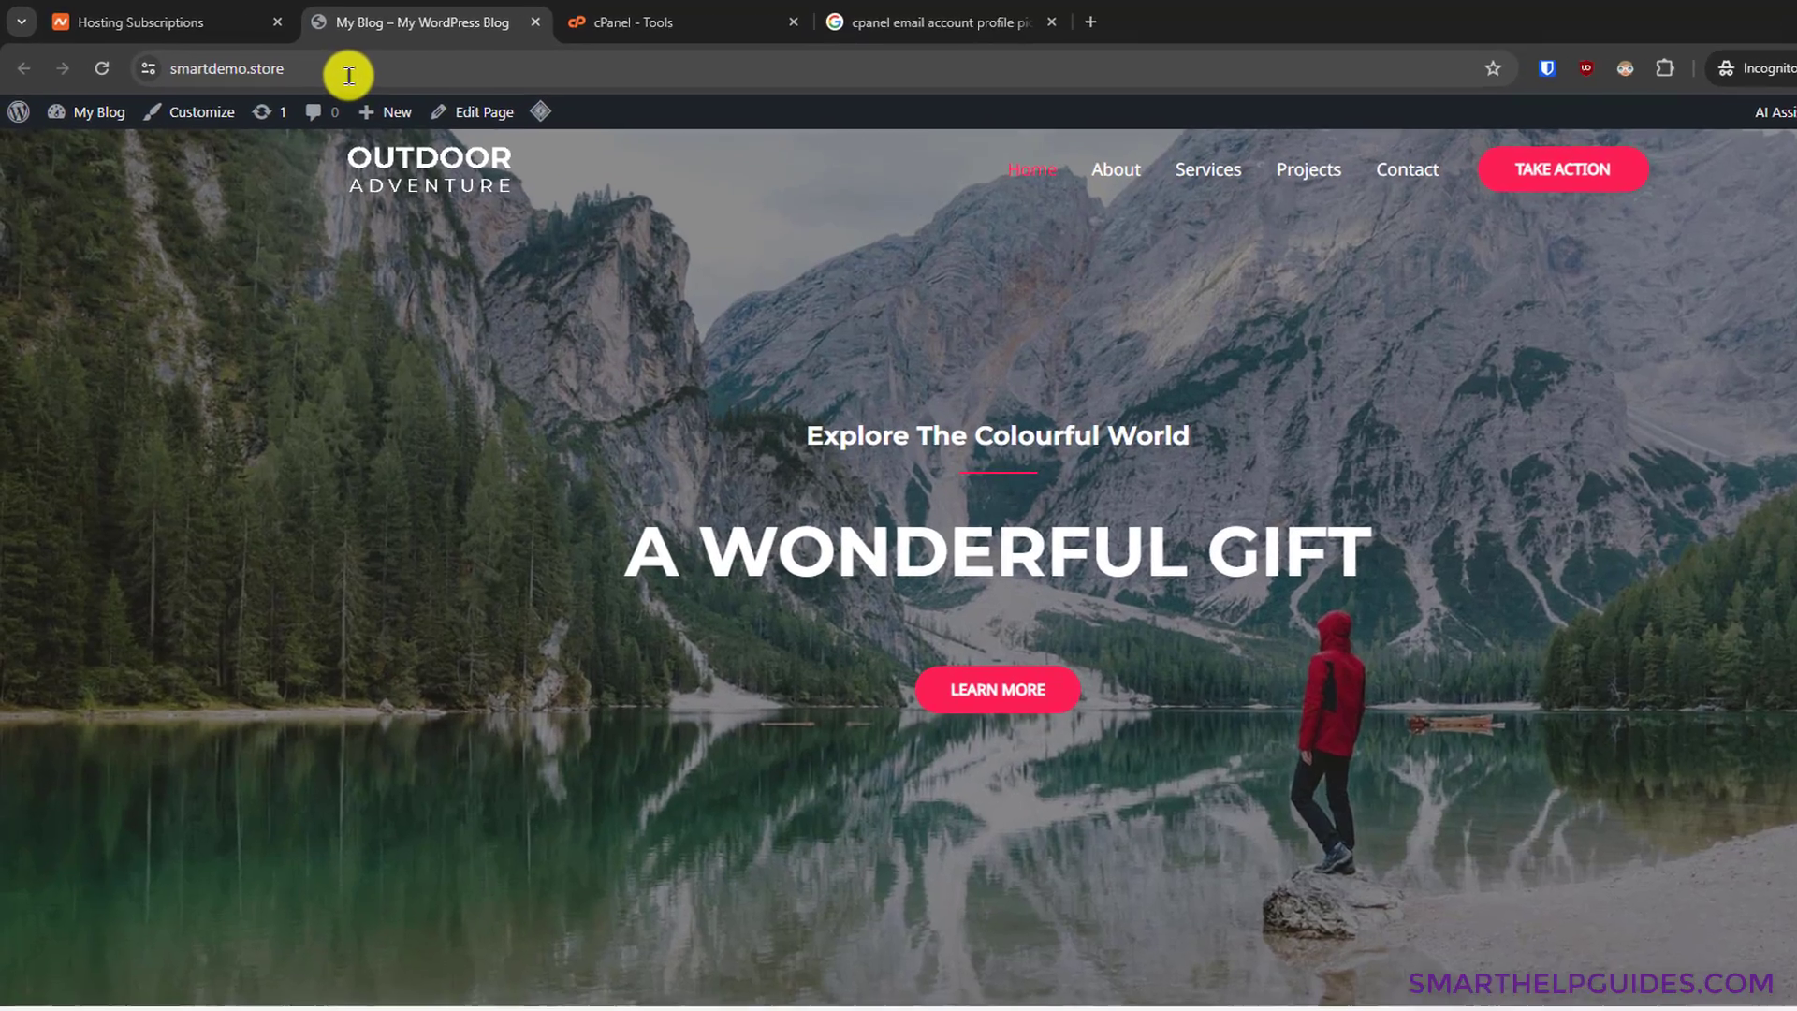
{"action": "left_click", "coordinate": [349, 74]}
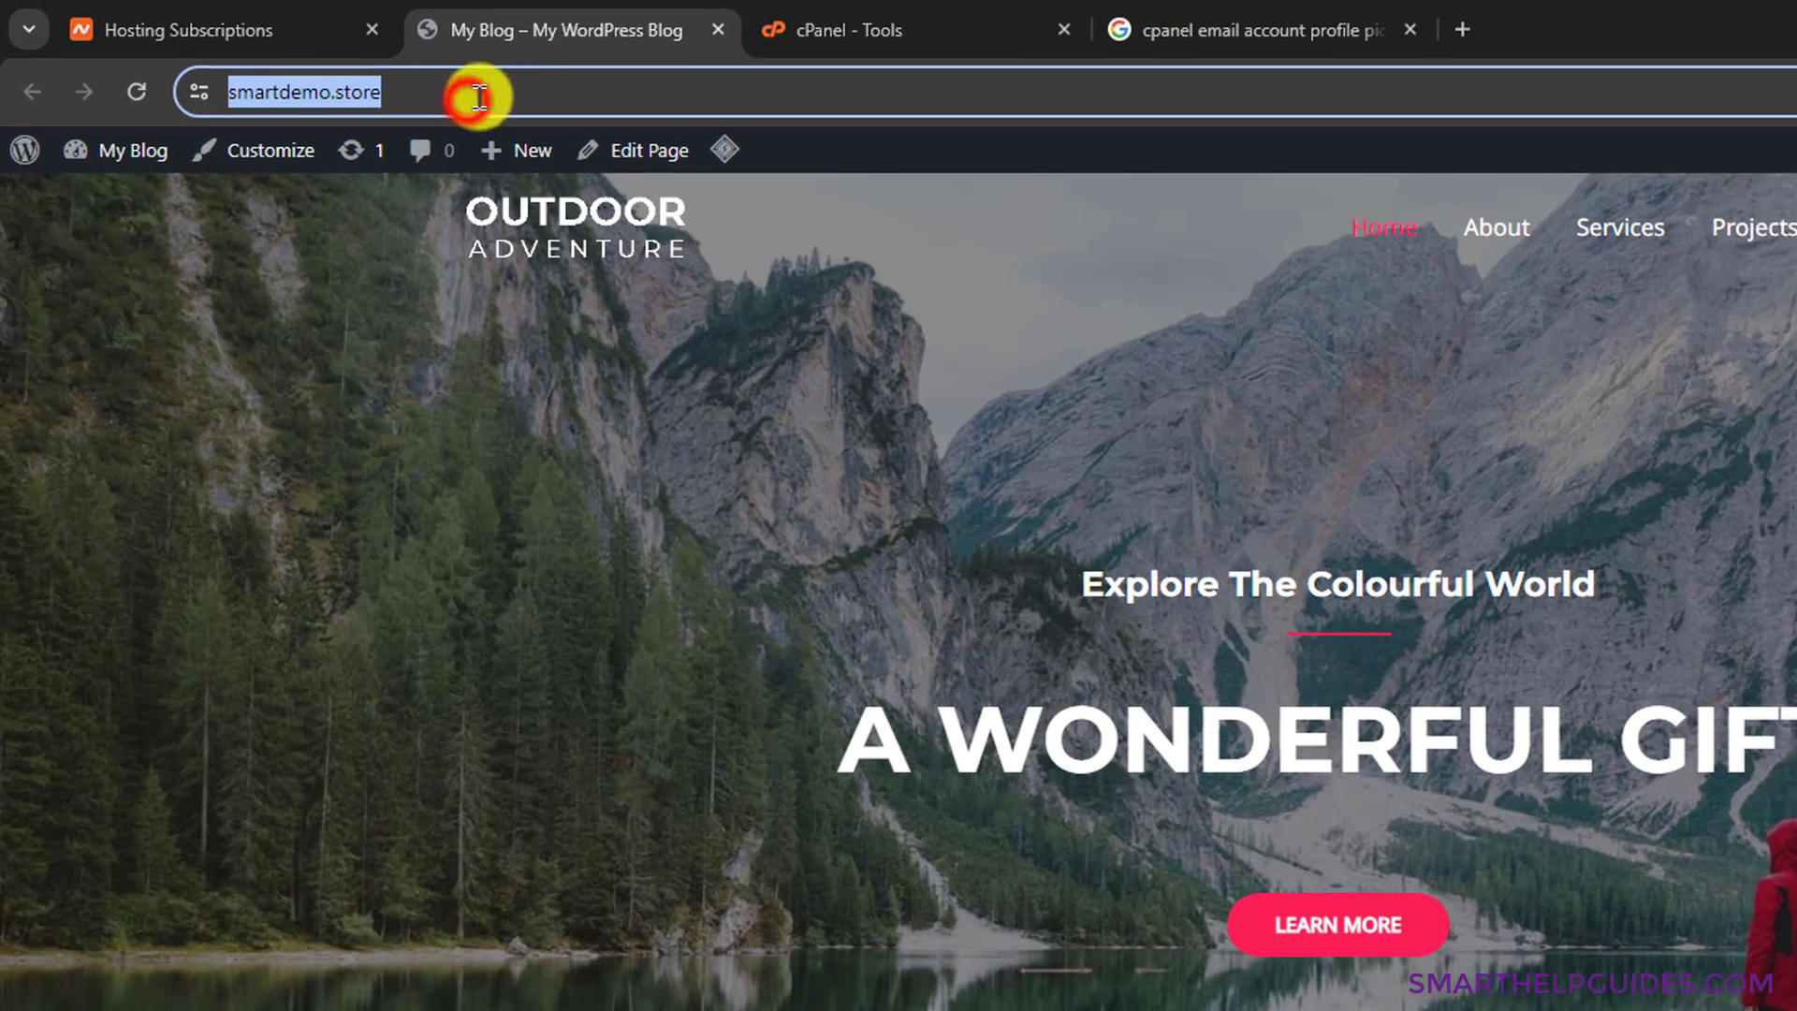
{"action": "left_click", "coordinate": [401, 63]}
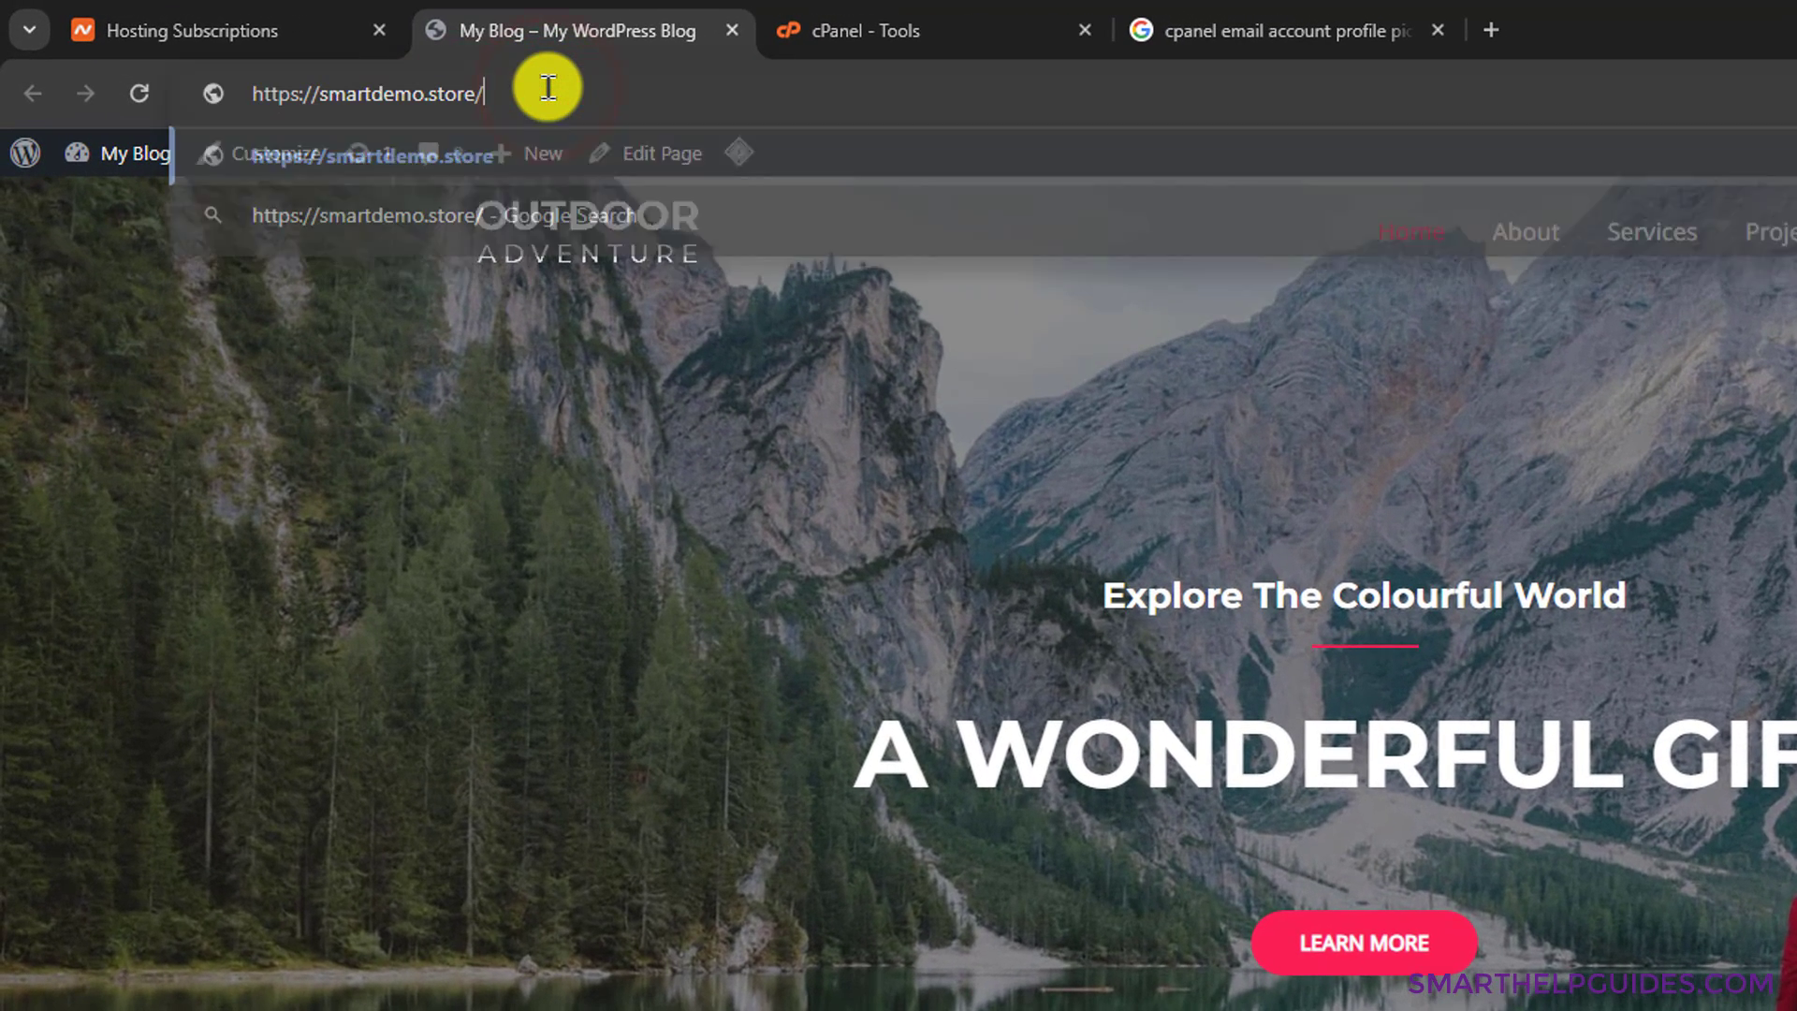
{"action": "type", "text": "cpanel"}
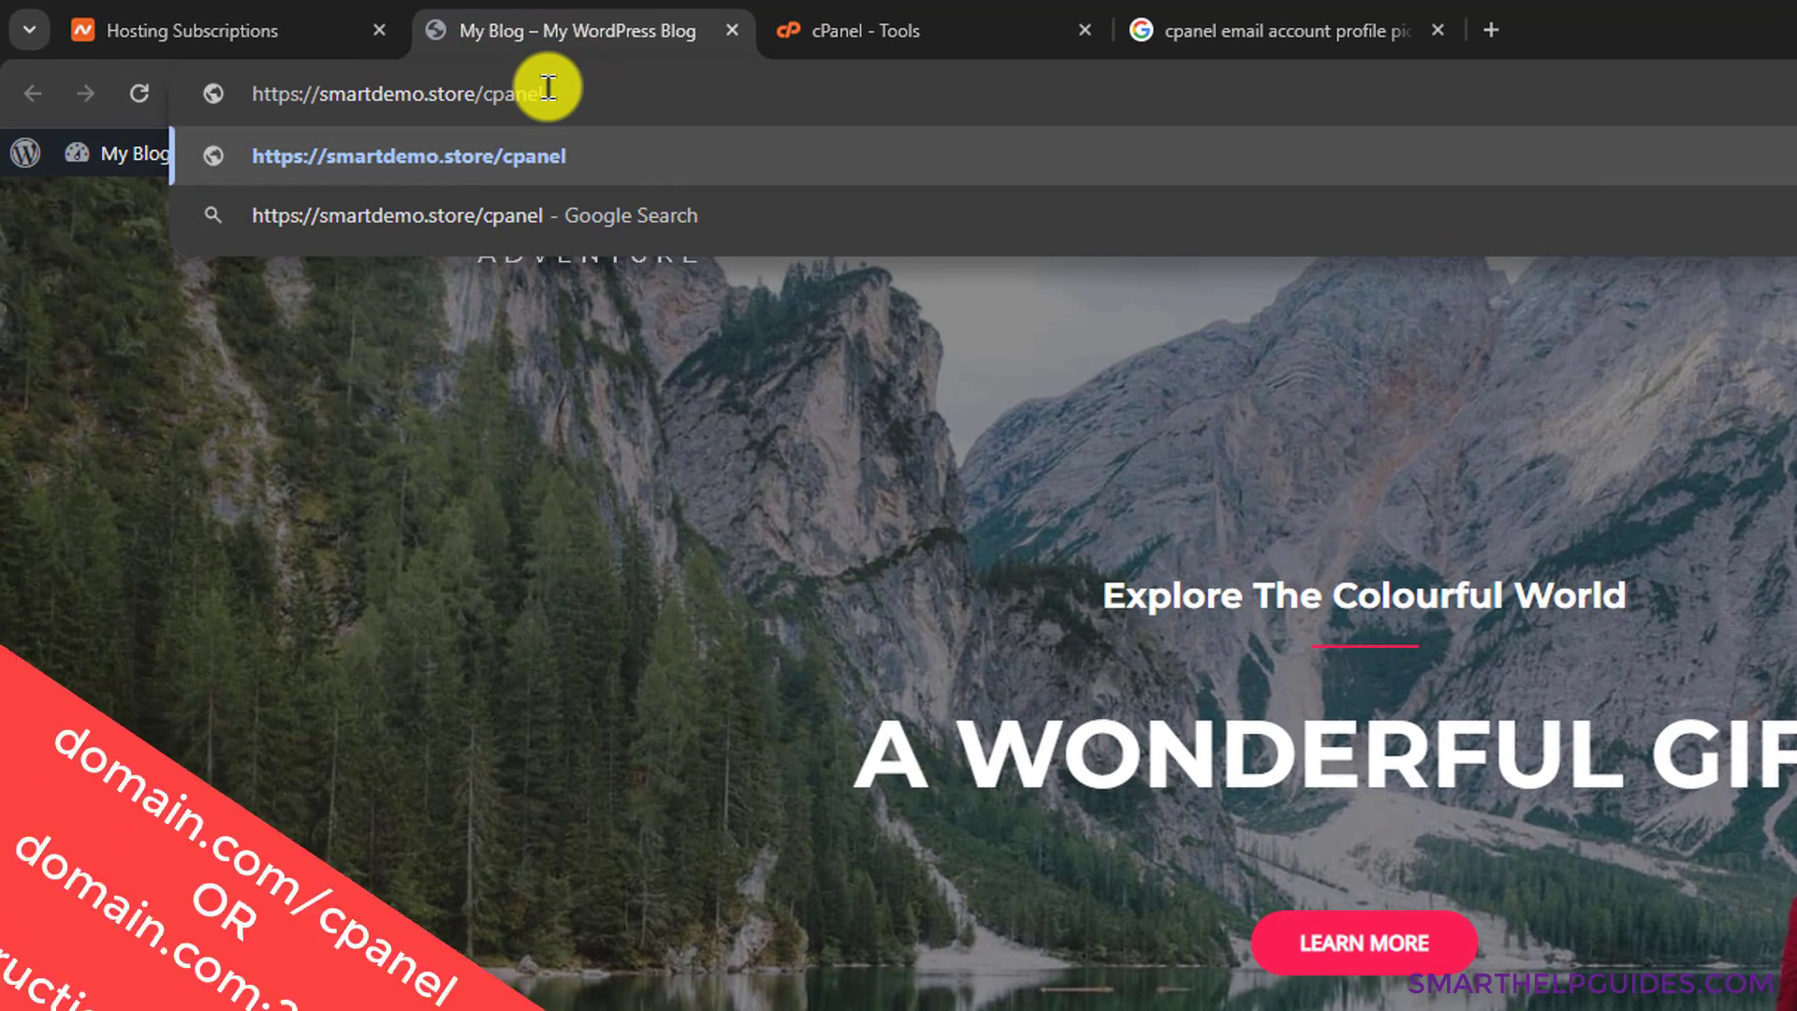
{"action": "key", "text": "Return"}
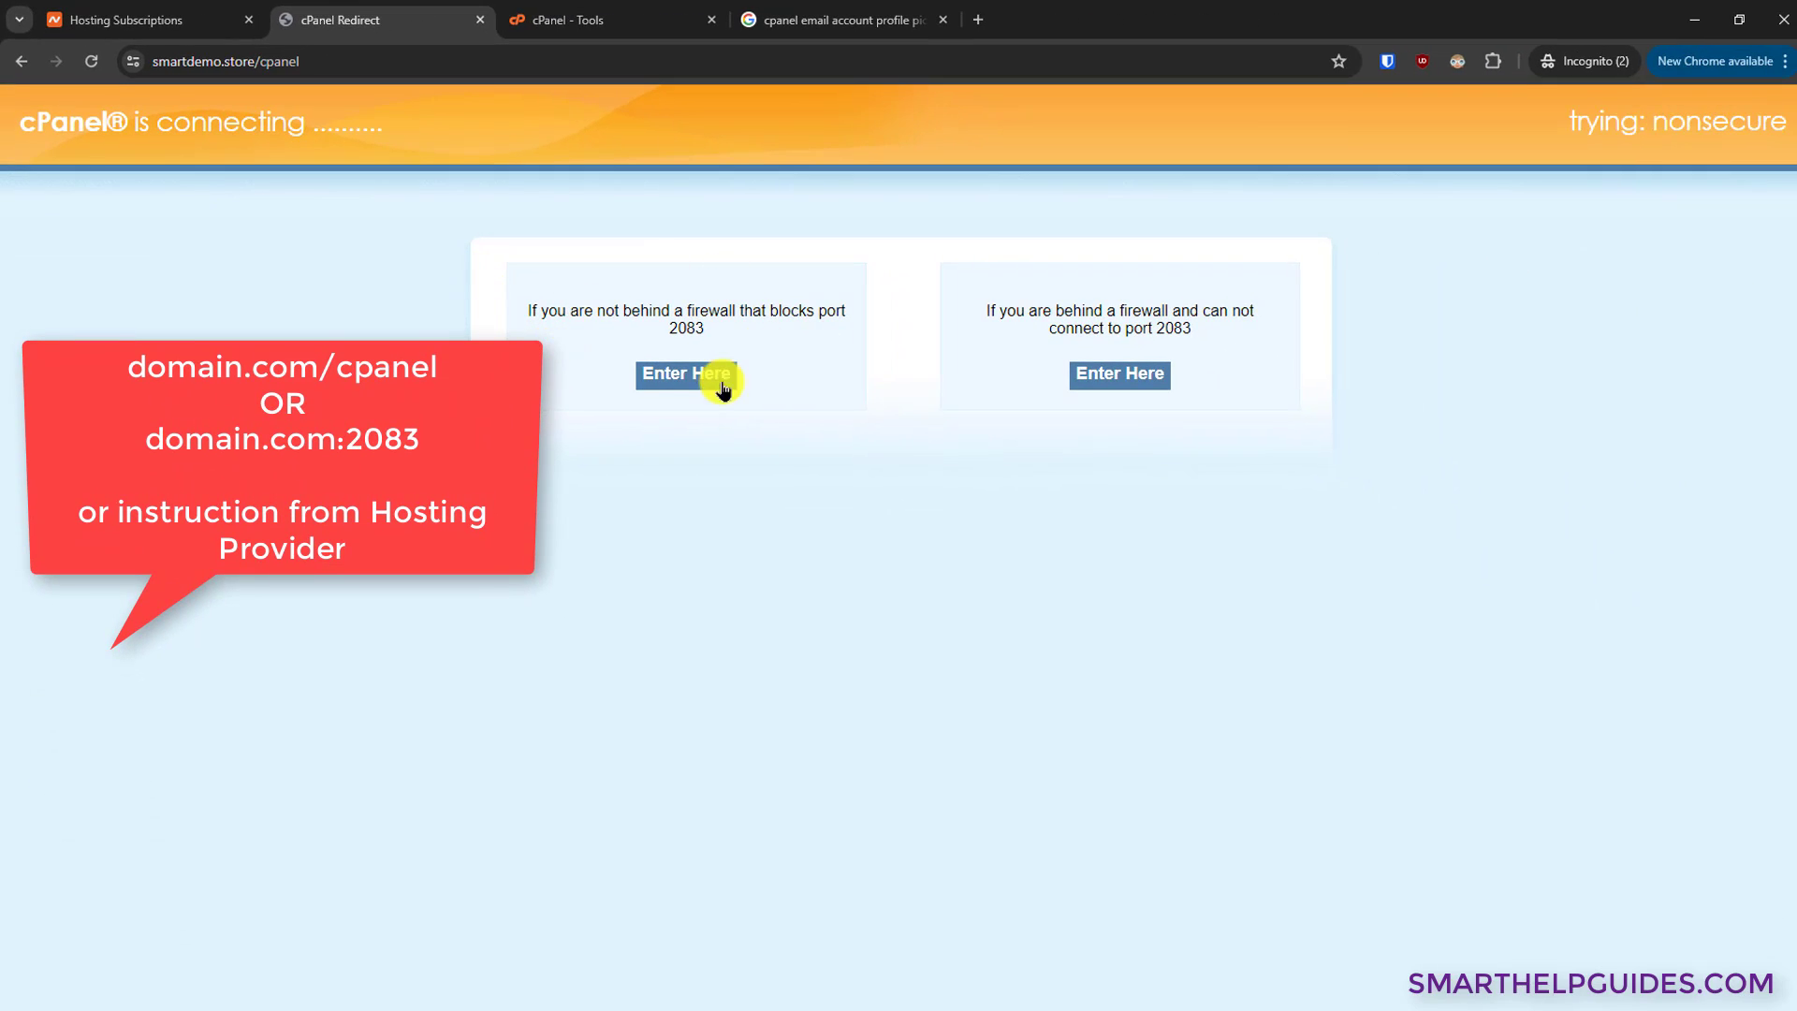
Continue to cPanel through the port 2083 Enter Here option.
{"action": "left_click", "coordinate": [674, 377]}
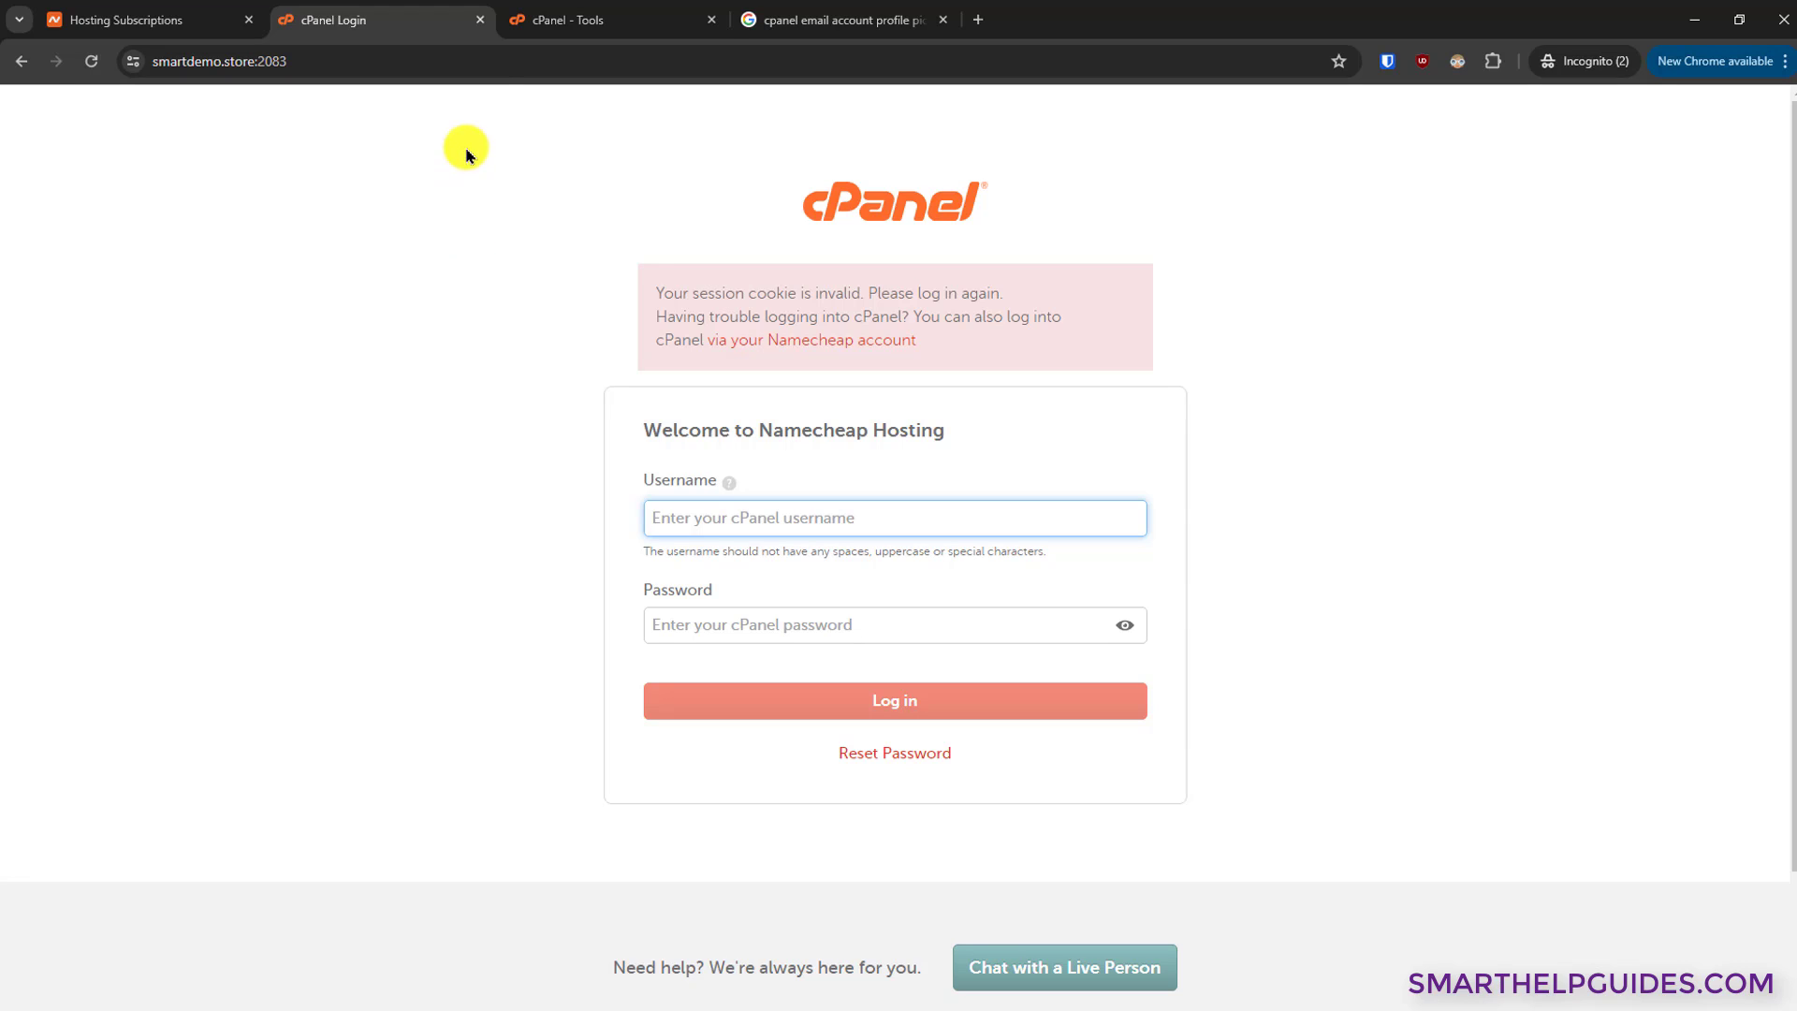
{"action": "left_click", "coordinate": [481, 18]}
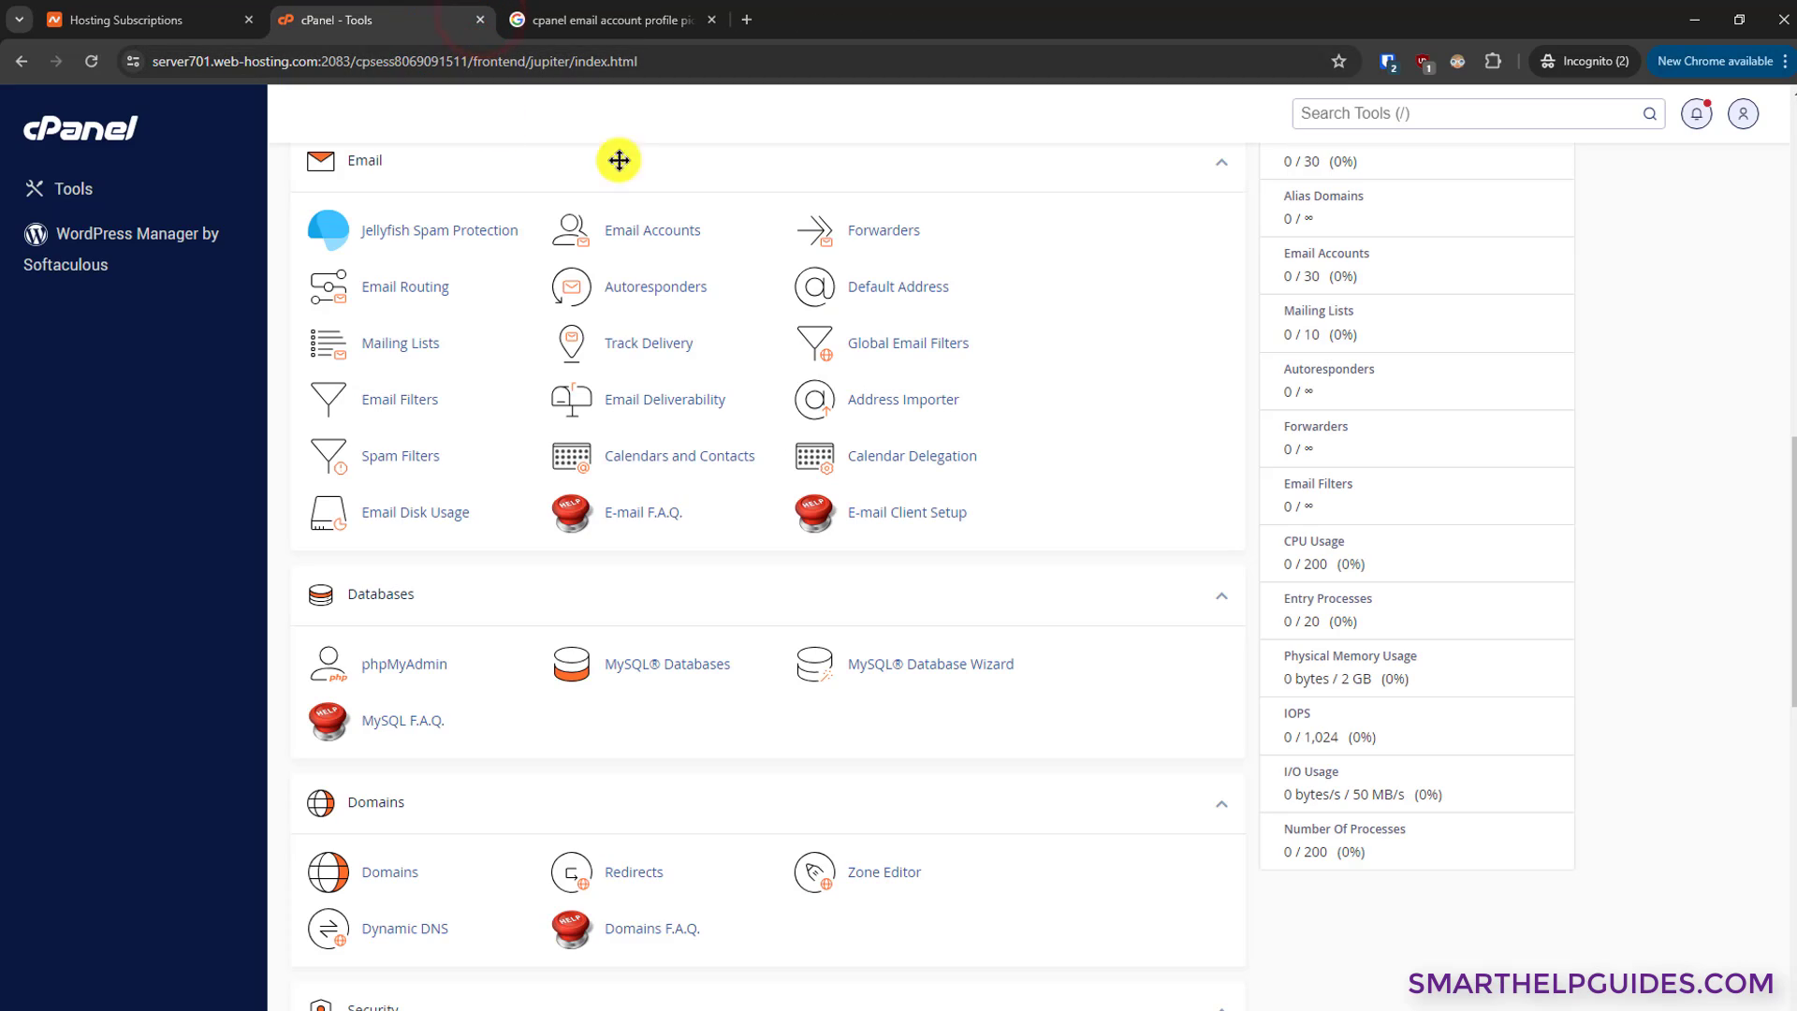
{"action": "left_click_drag", "start_coordinate": [1788, 465], "coordinate": [1754, 118]}
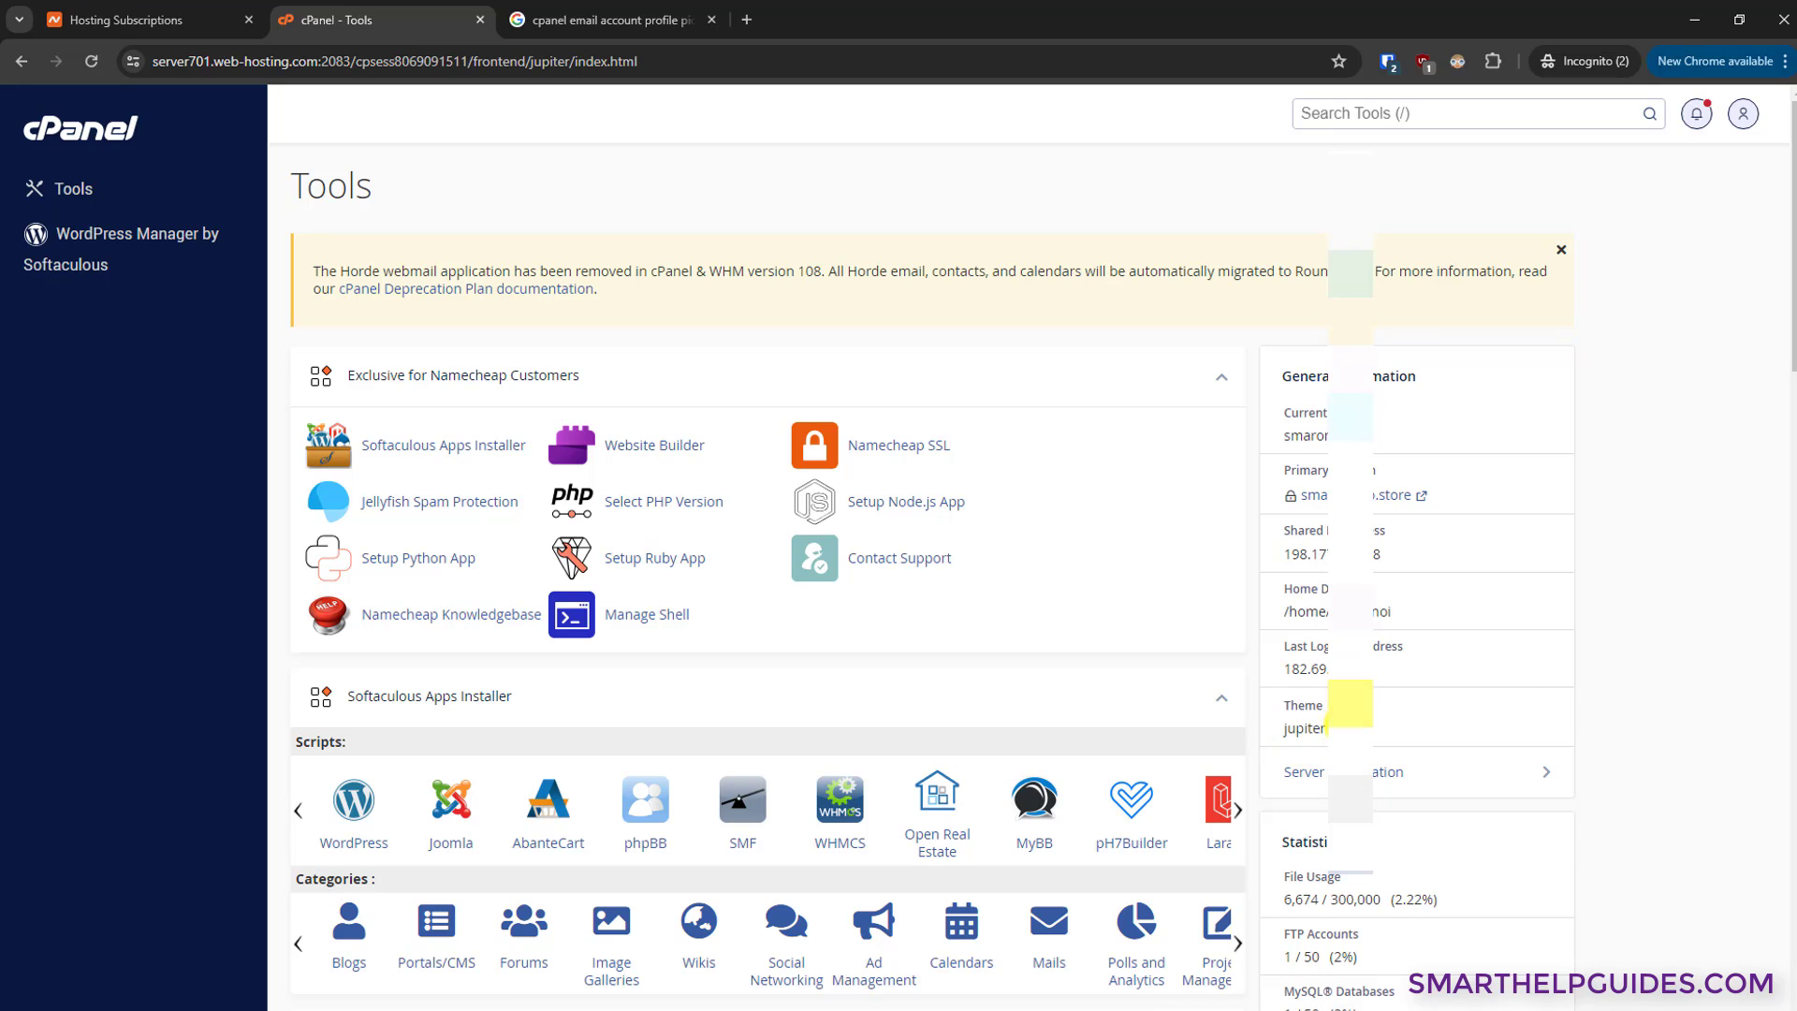
{"action": "left_click_drag", "start_coordinate": [1327, 728], "coordinate": [1287, 736]}
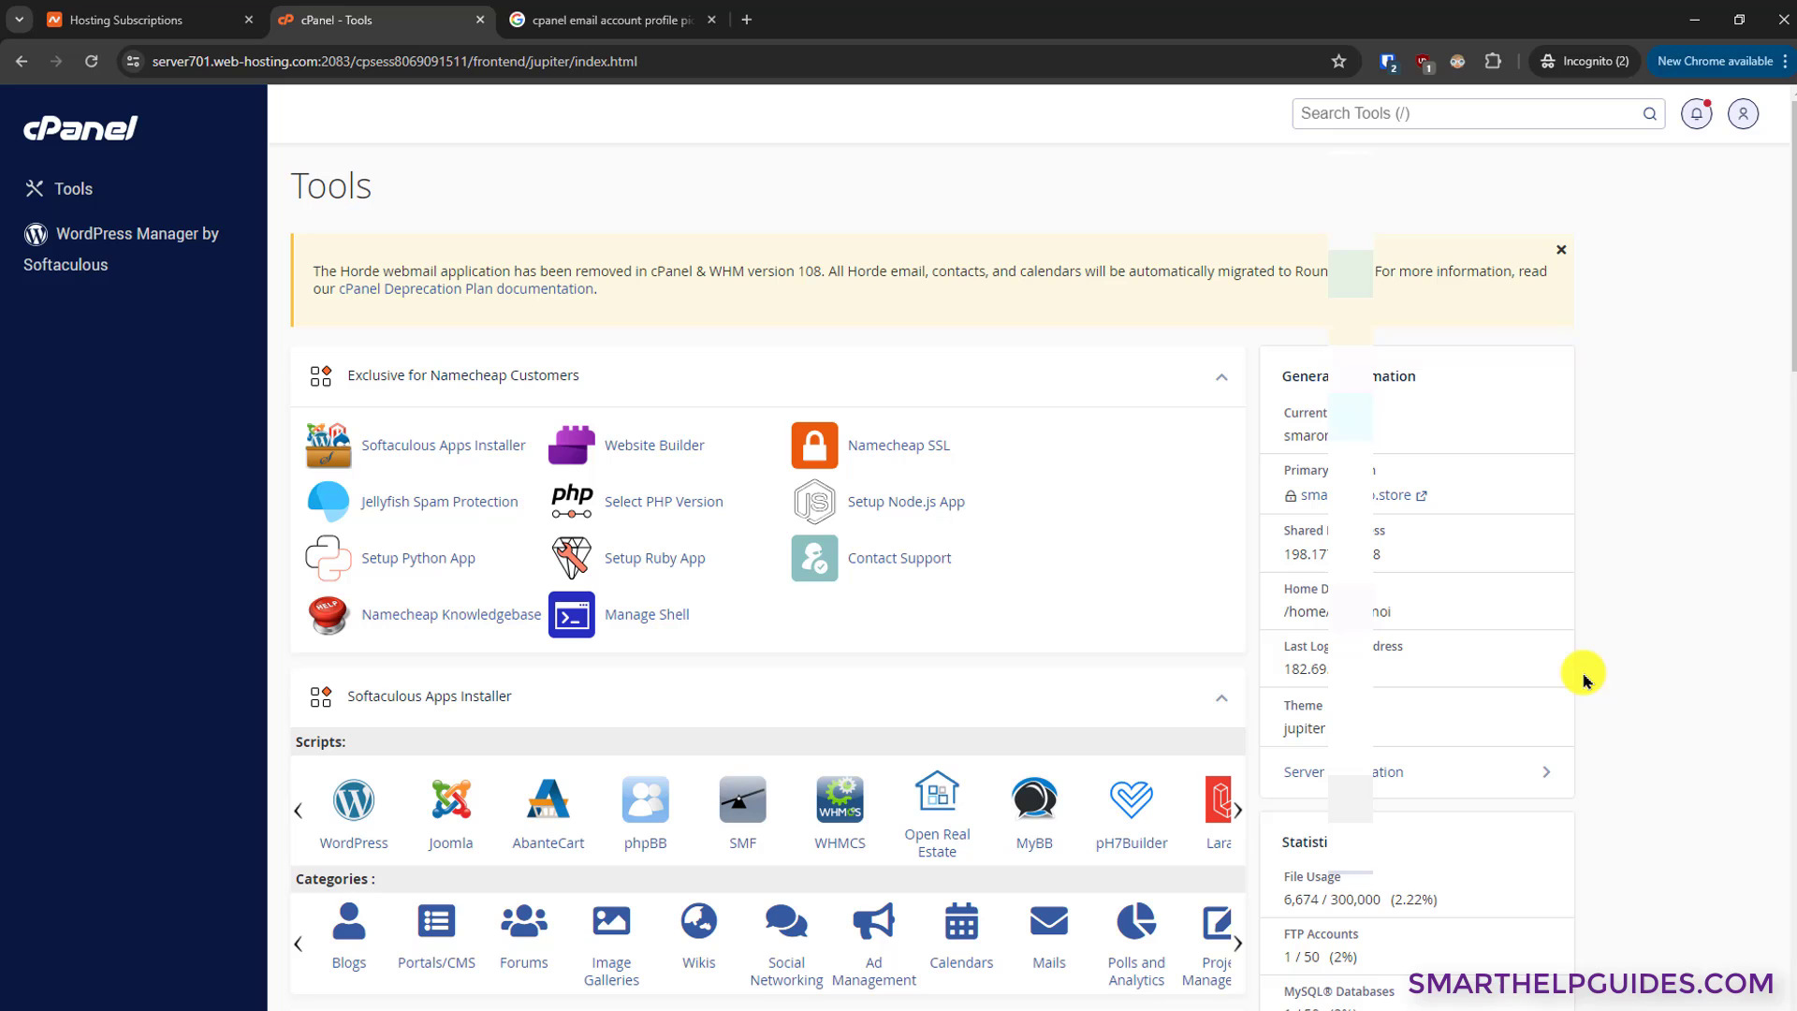
{"action": "scroll", "coordinate": [1596, 655], "scroll_direction": "down", "scroll_amount": 5}
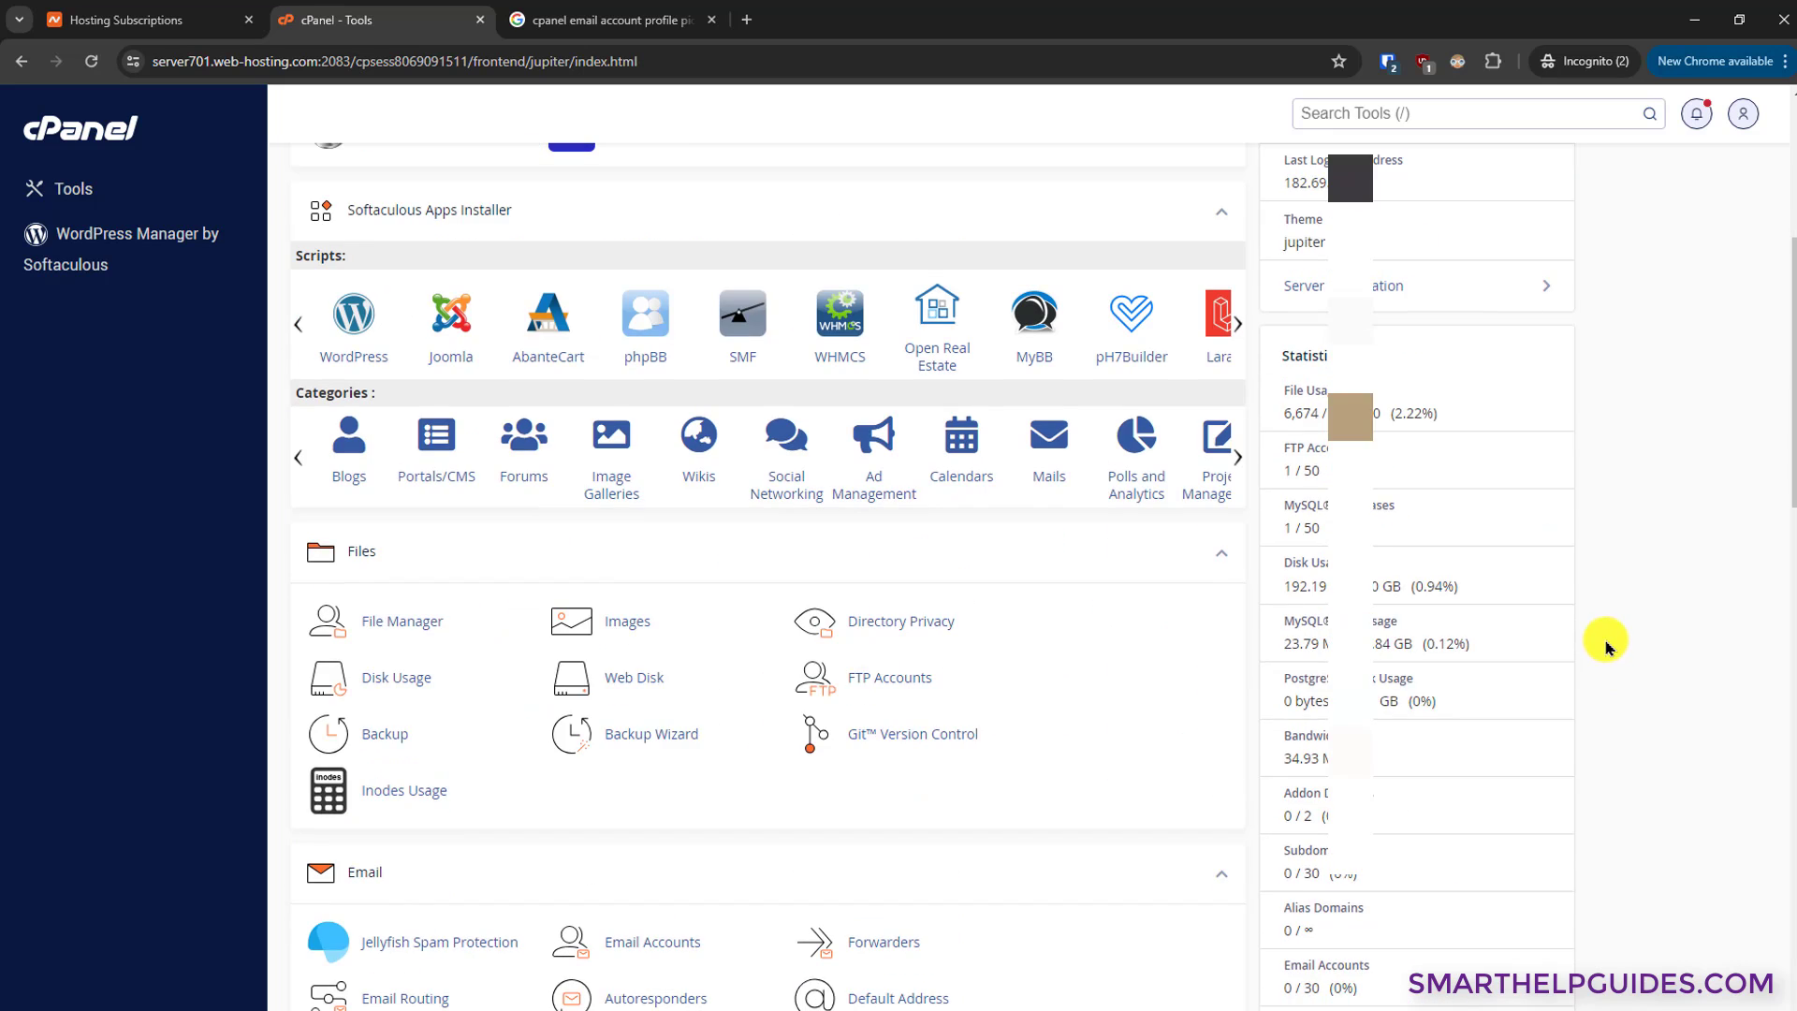
{"action": "scroll", "coordinate": [1605, 644], "scroll_direction": "down", "scroll_amount": 5}
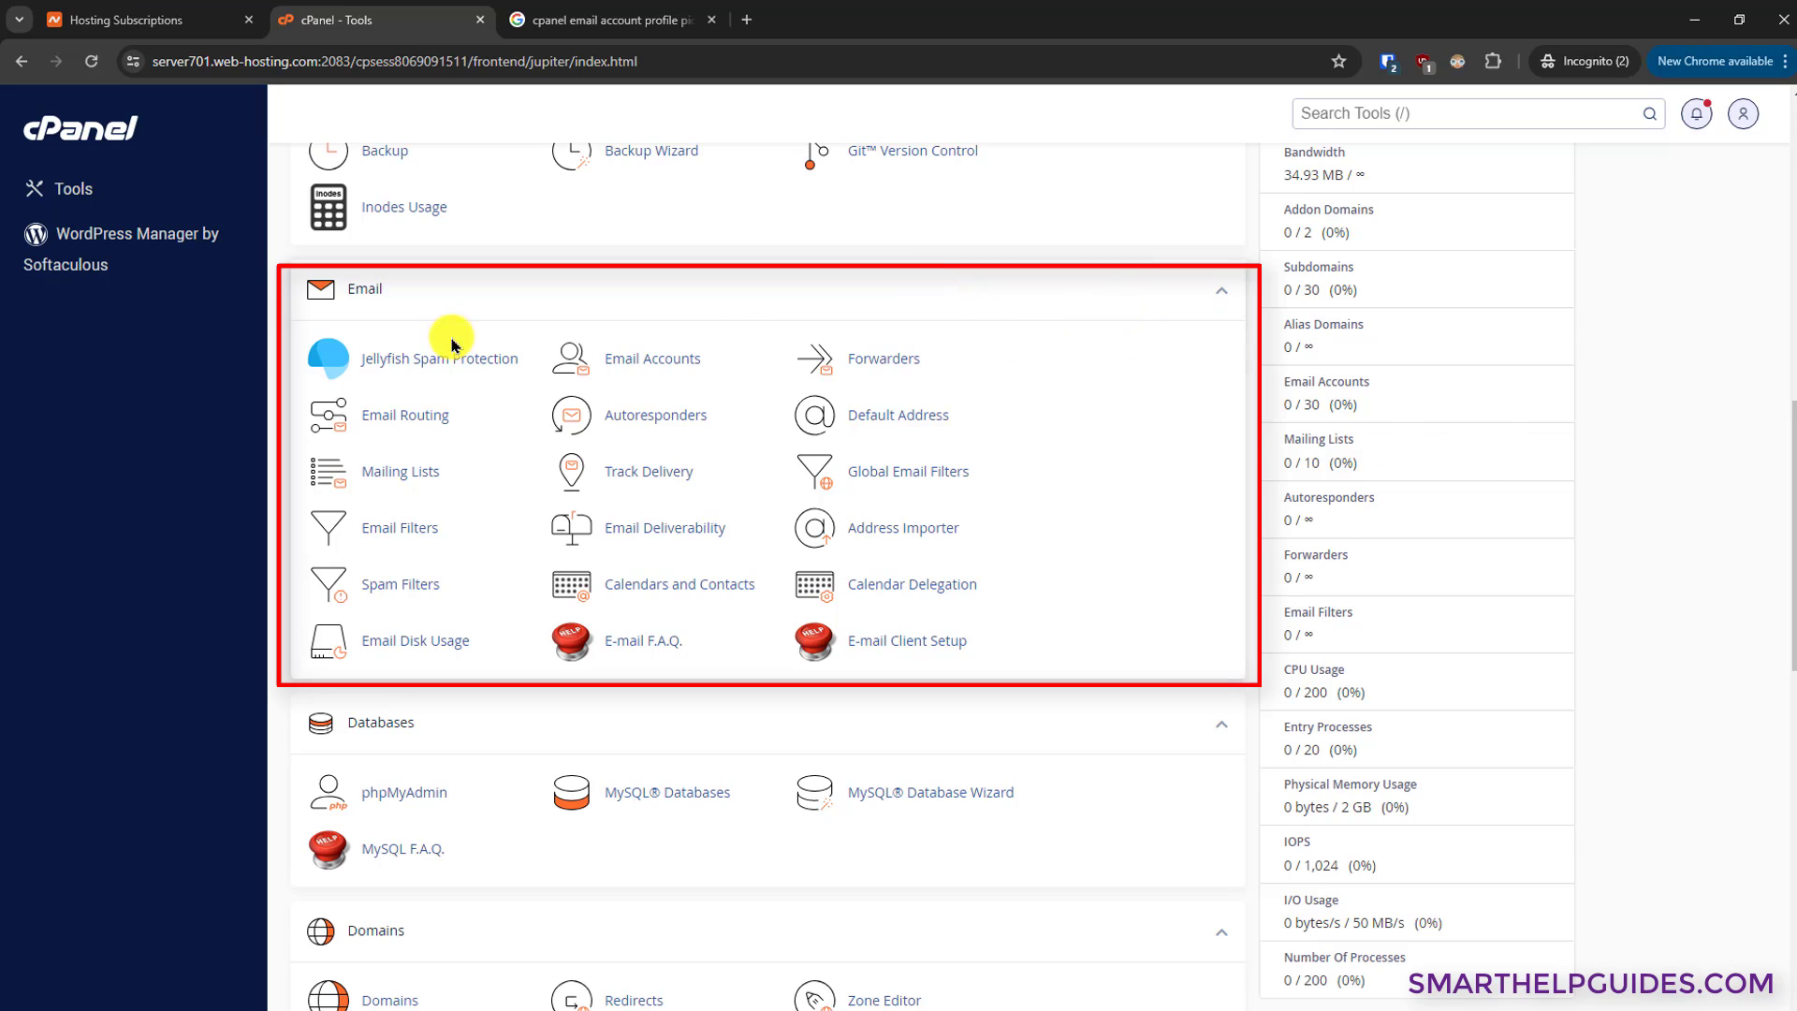
Search the page for 'email' and open the Email Accounts tool.
{"action": "key", "text": "ctrl+f"}
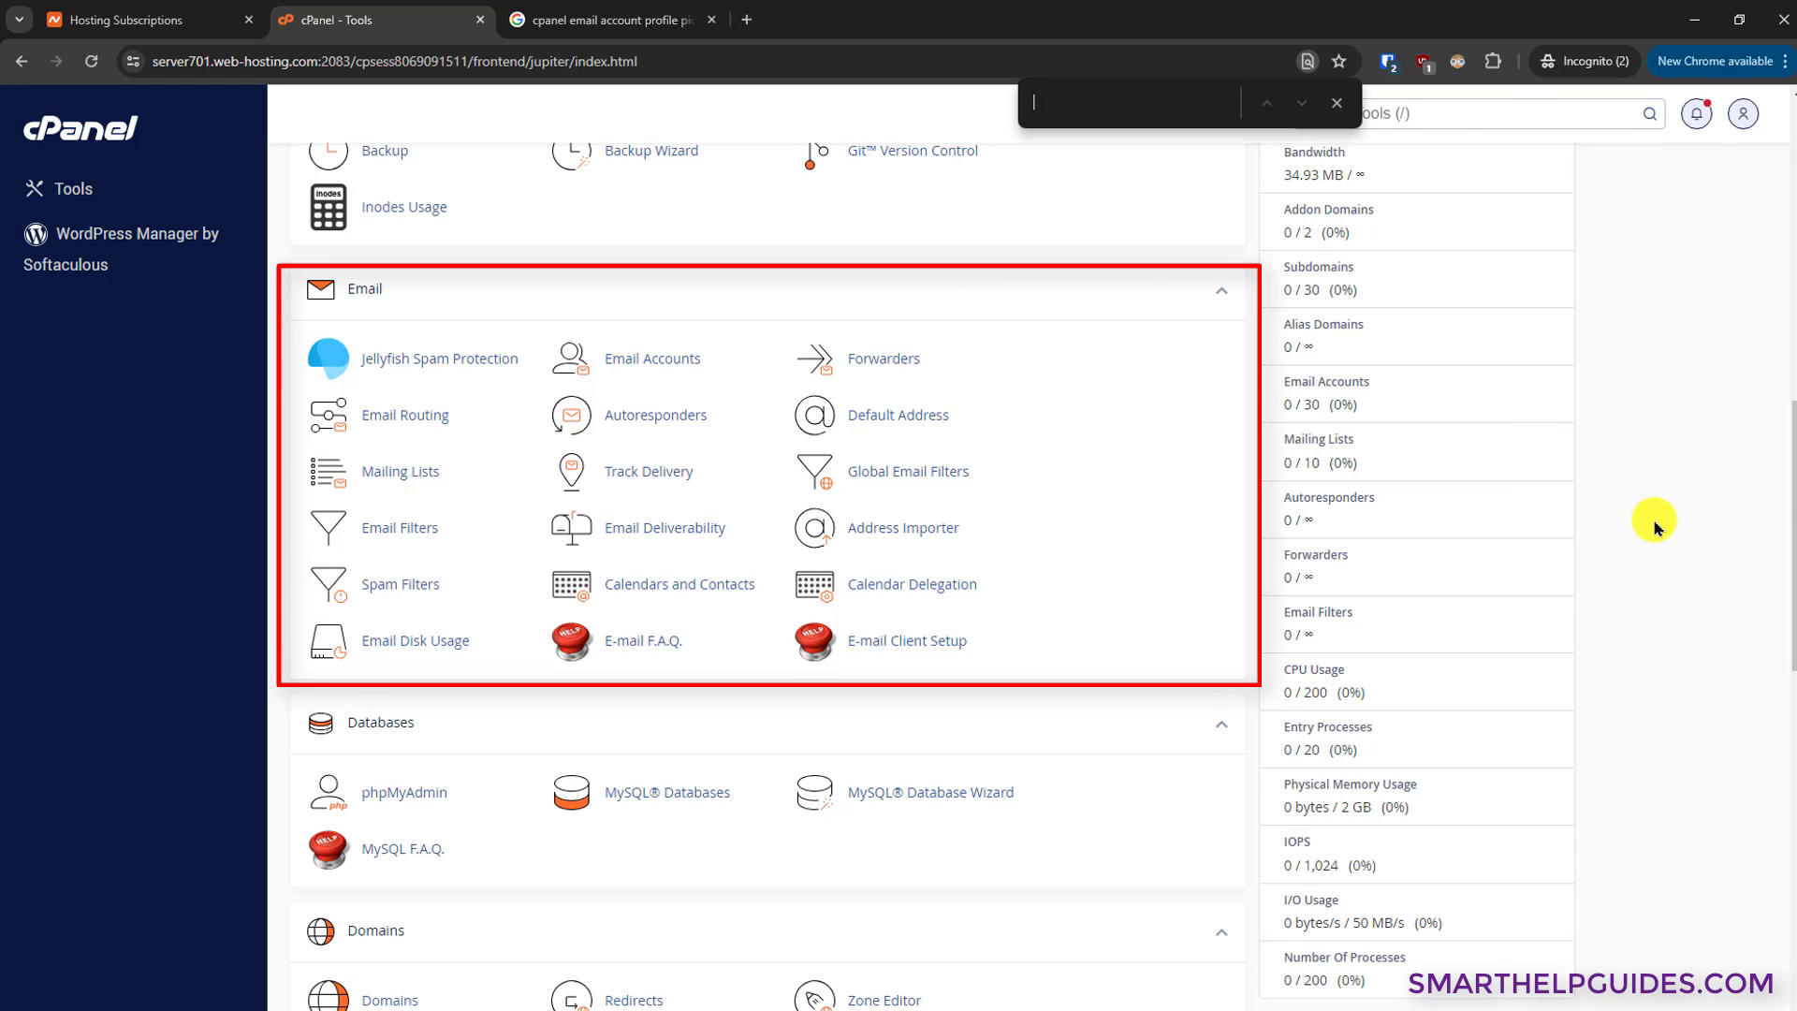
{"action": "type", "text": "email"}
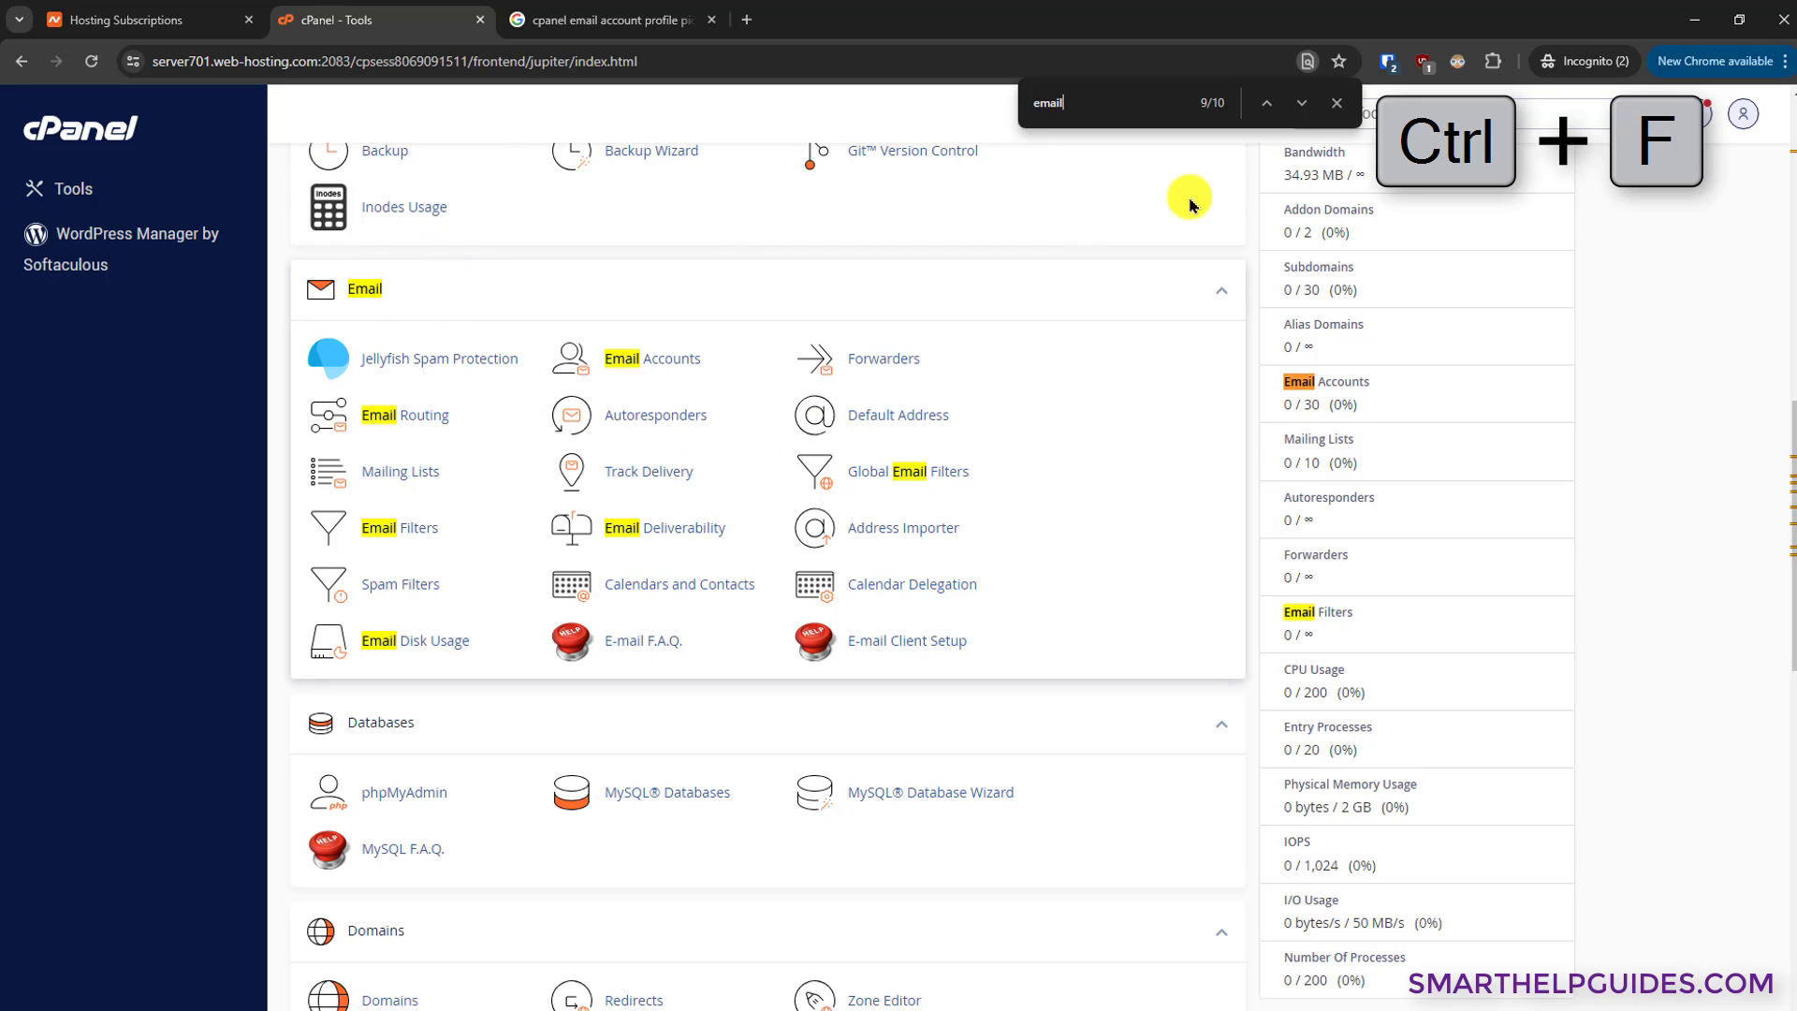
{"action": "left_click", "coordinate": [1337, 103]}
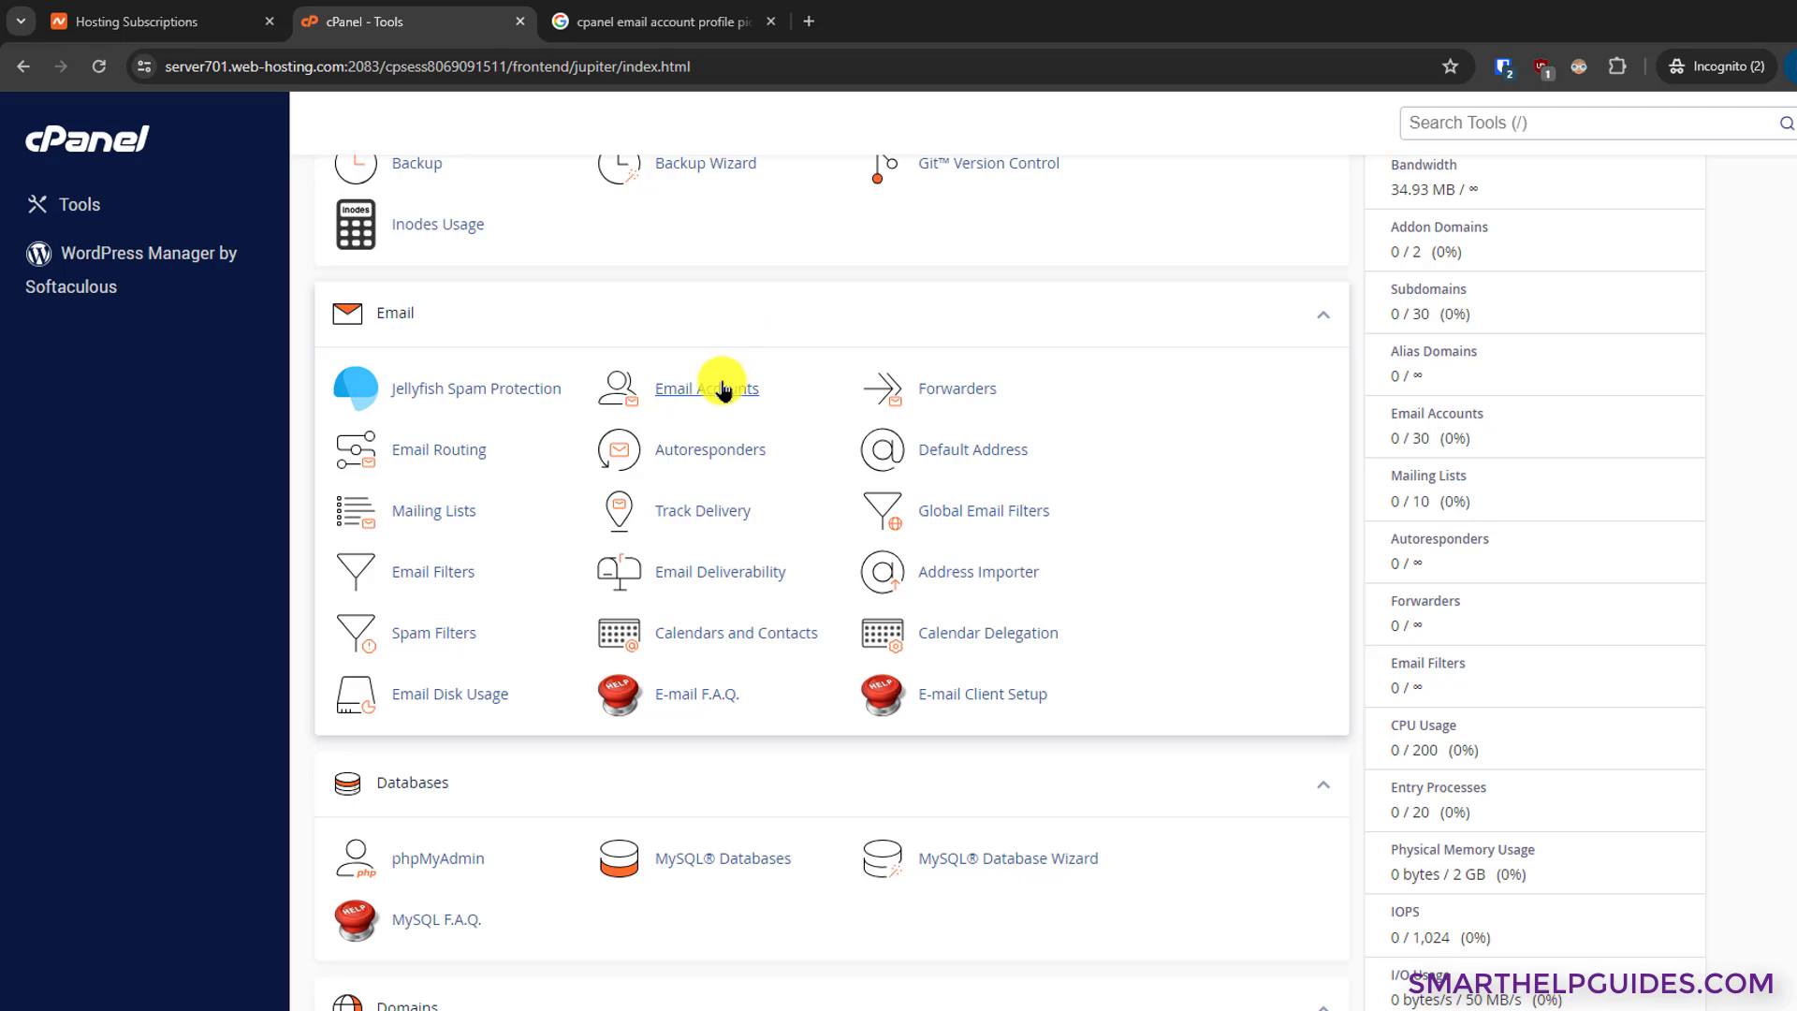
{"action": "left_click", "coordinate": [722, 390]}
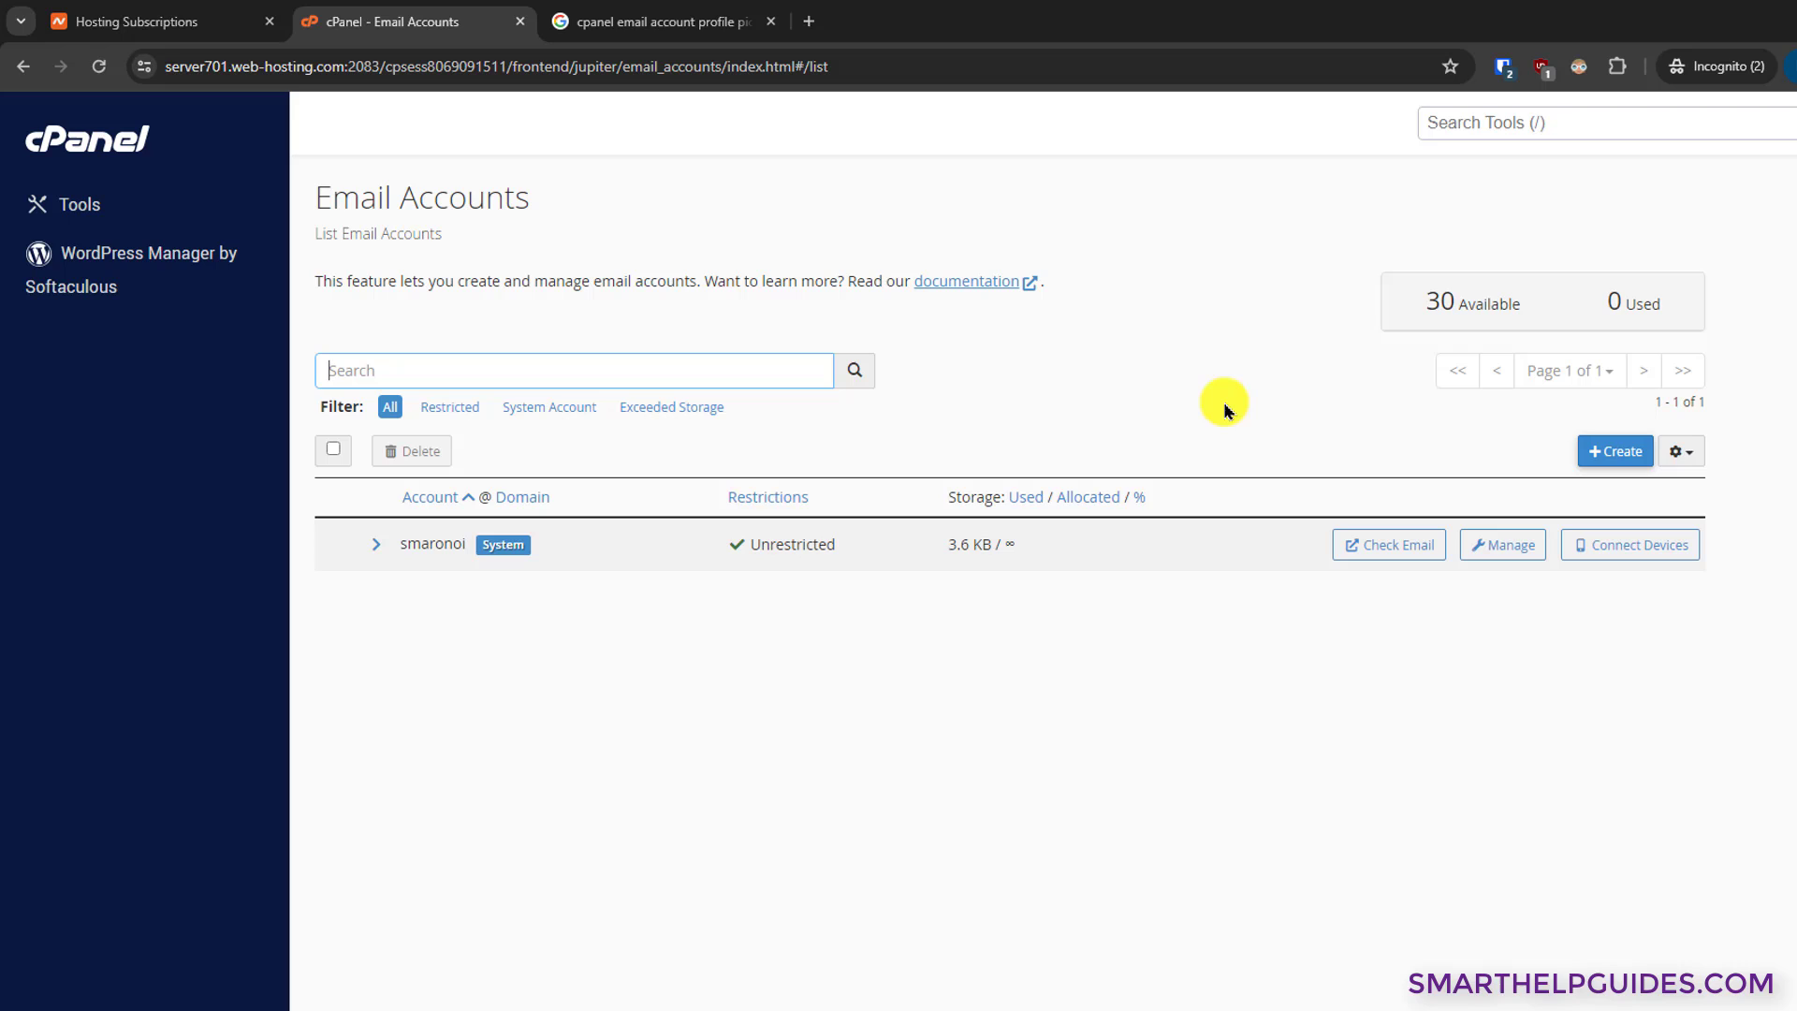
Highlight the 30 available and 0 used account counts.
{"action": "triple_click", "coordinate": [1421, 304]}
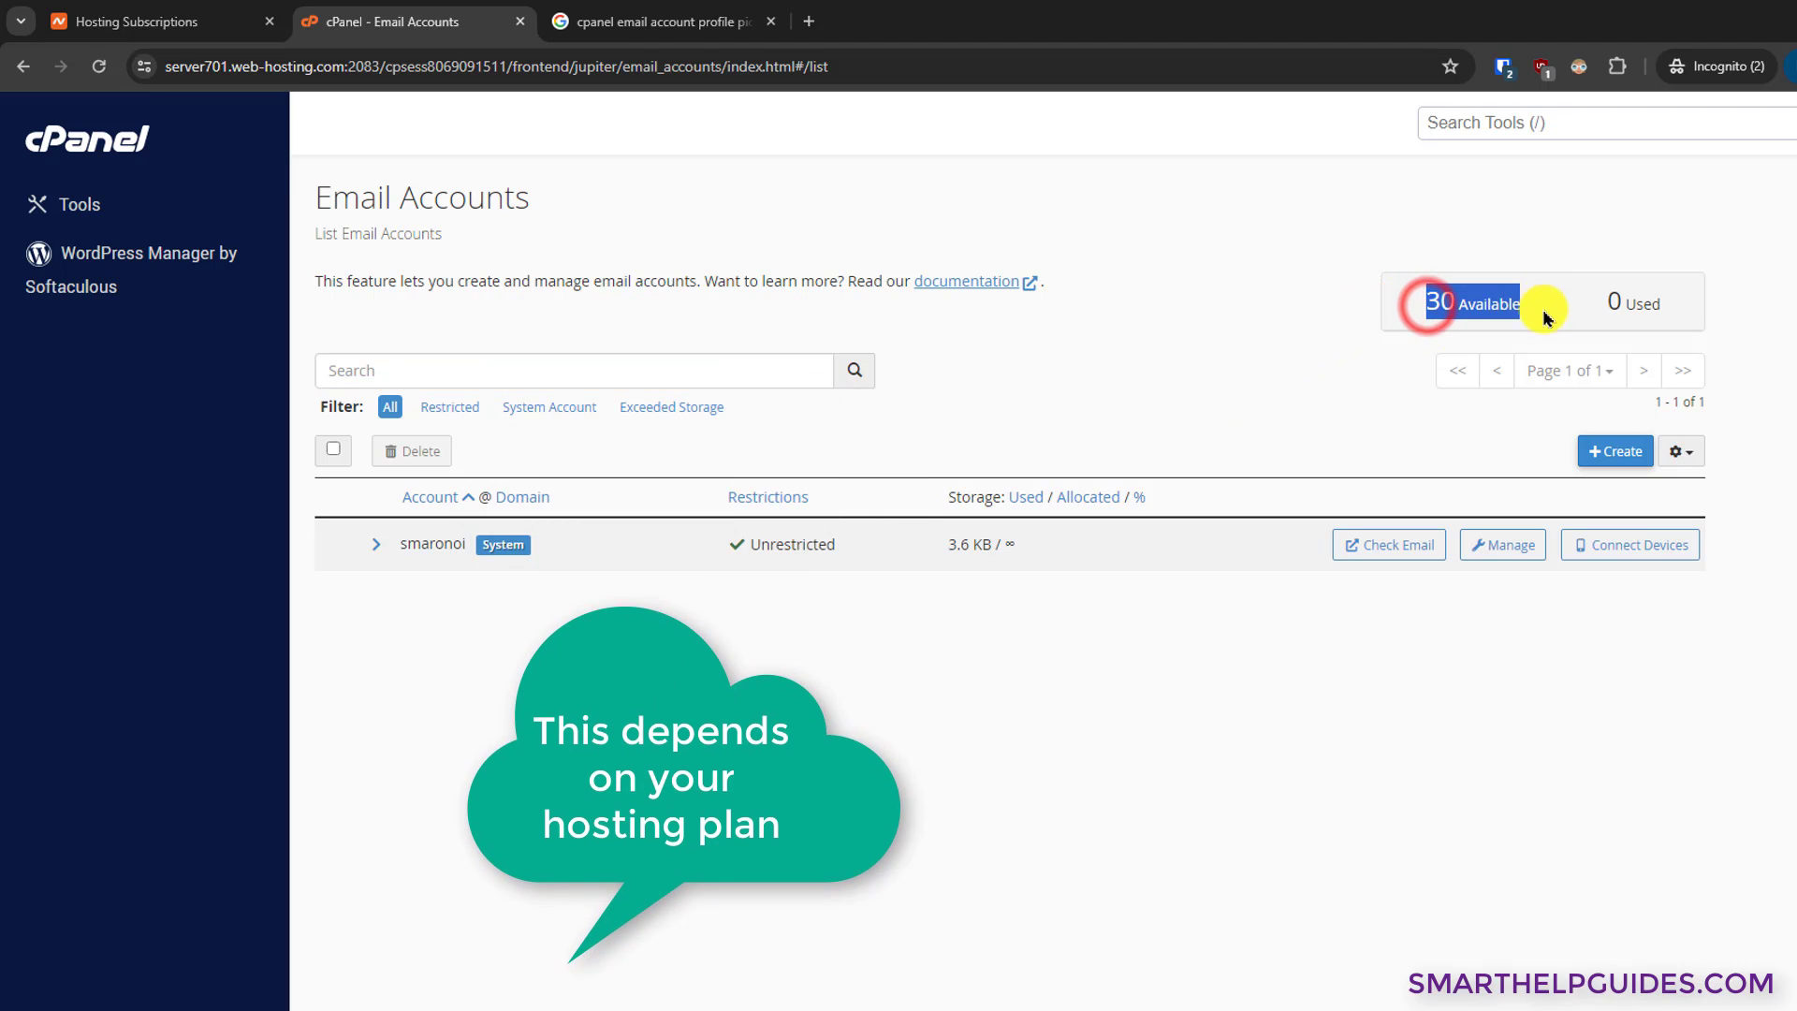
{"action": "left_click", "coordinate": [1615, 304]}
{"action": "double_click", "coordinate": [1615, 305]}
{"action": "left_click", "coordinate": [1790, 374]}
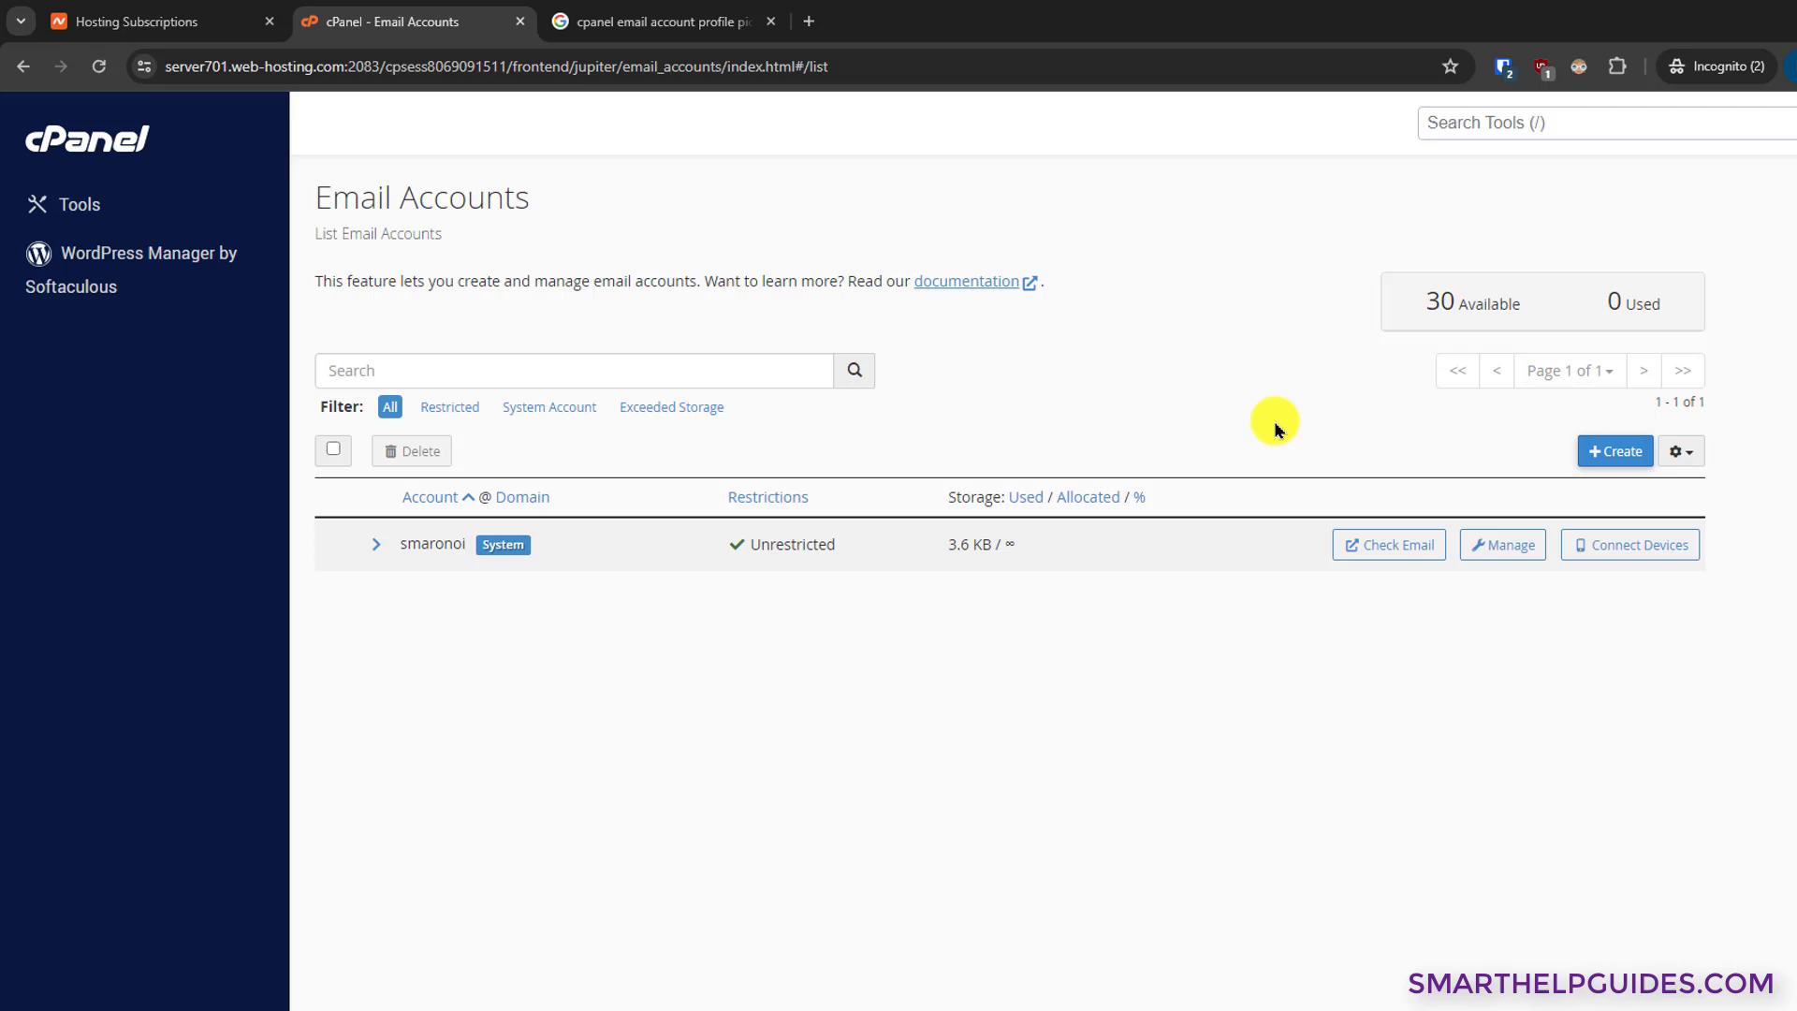
Start a 'support' email account with a generated 15-character, strength-100 password.
{"action": "left_click", "coordinate": [1613, 456]}
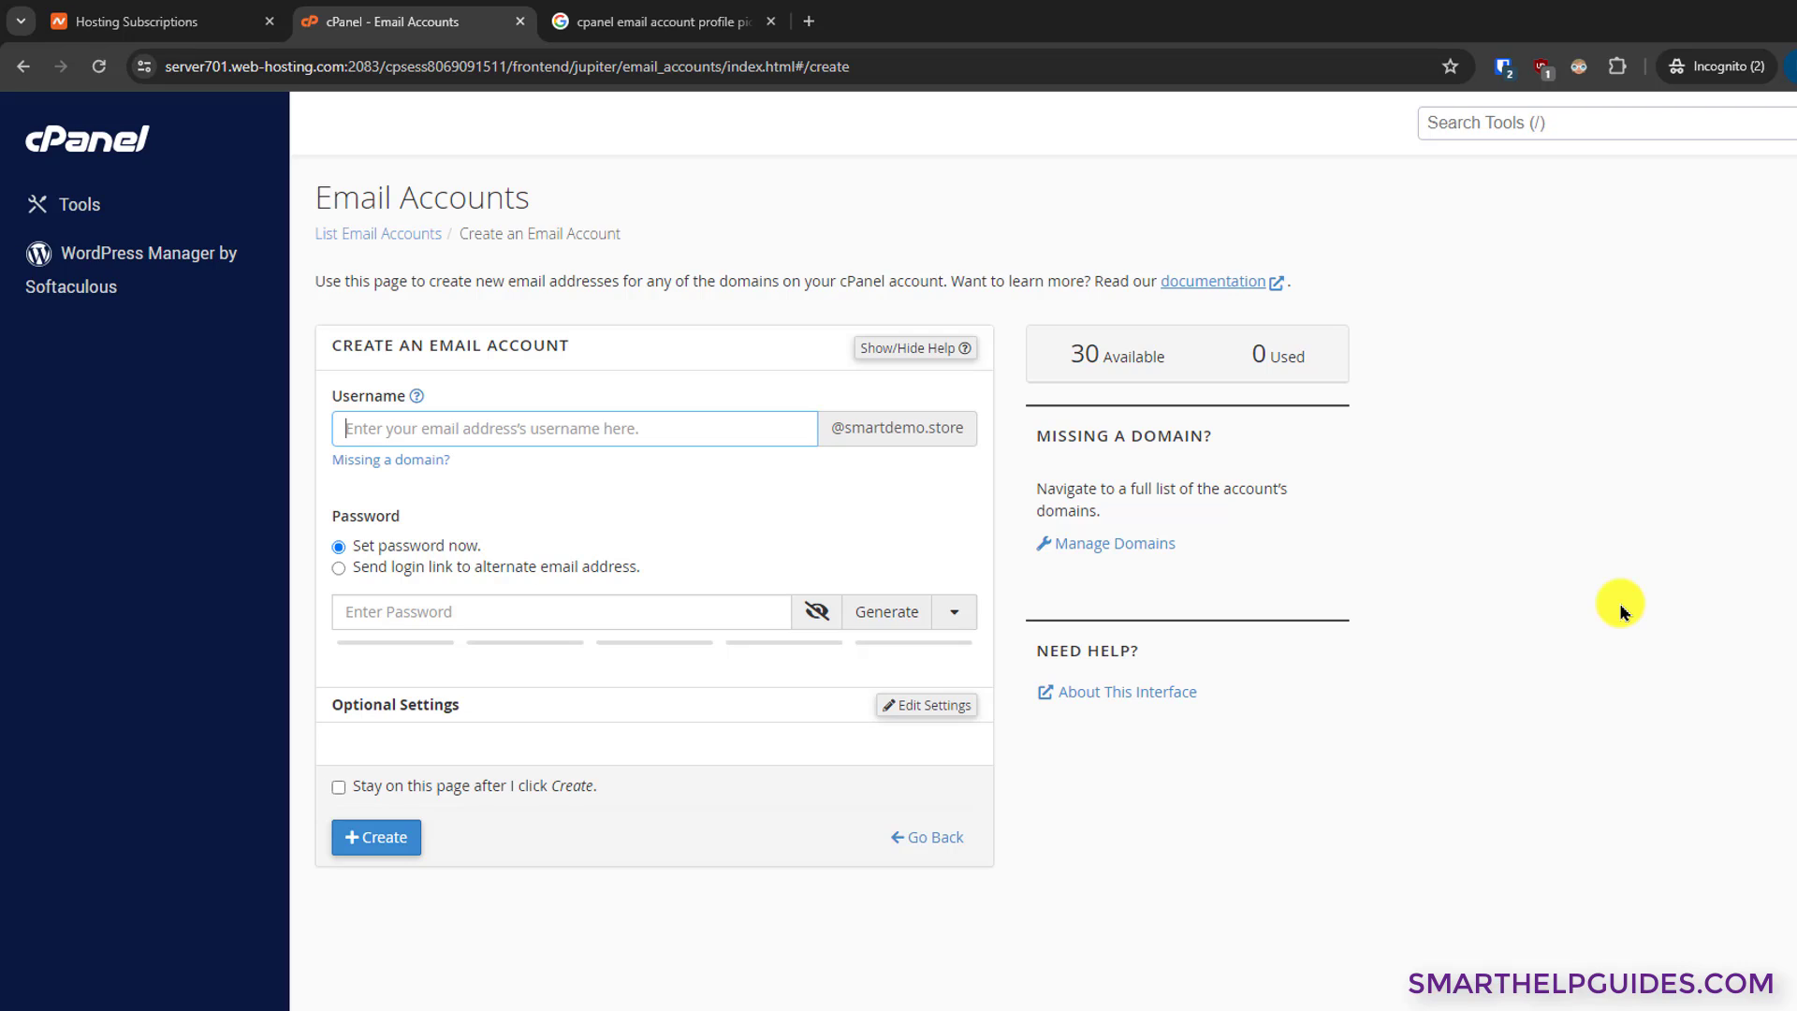
{"action": "type", "text": "support"}
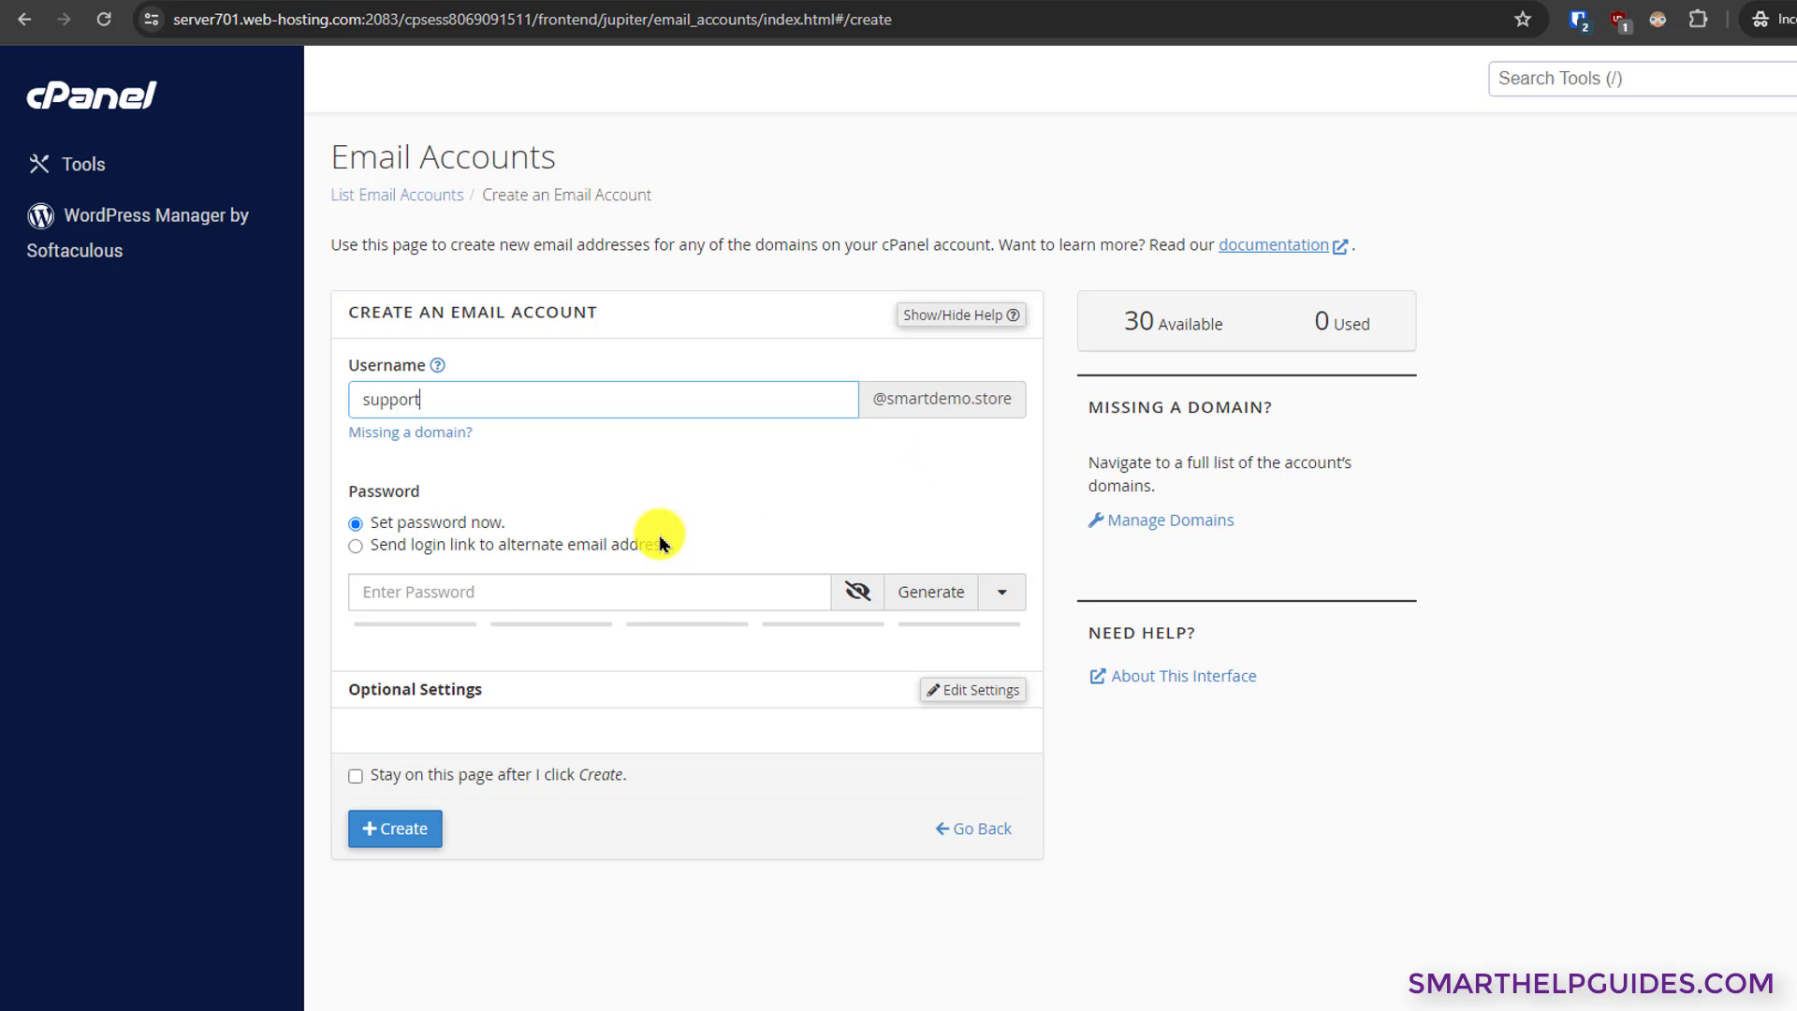
{"action": "left_click", "coordinate": [916, 594]}
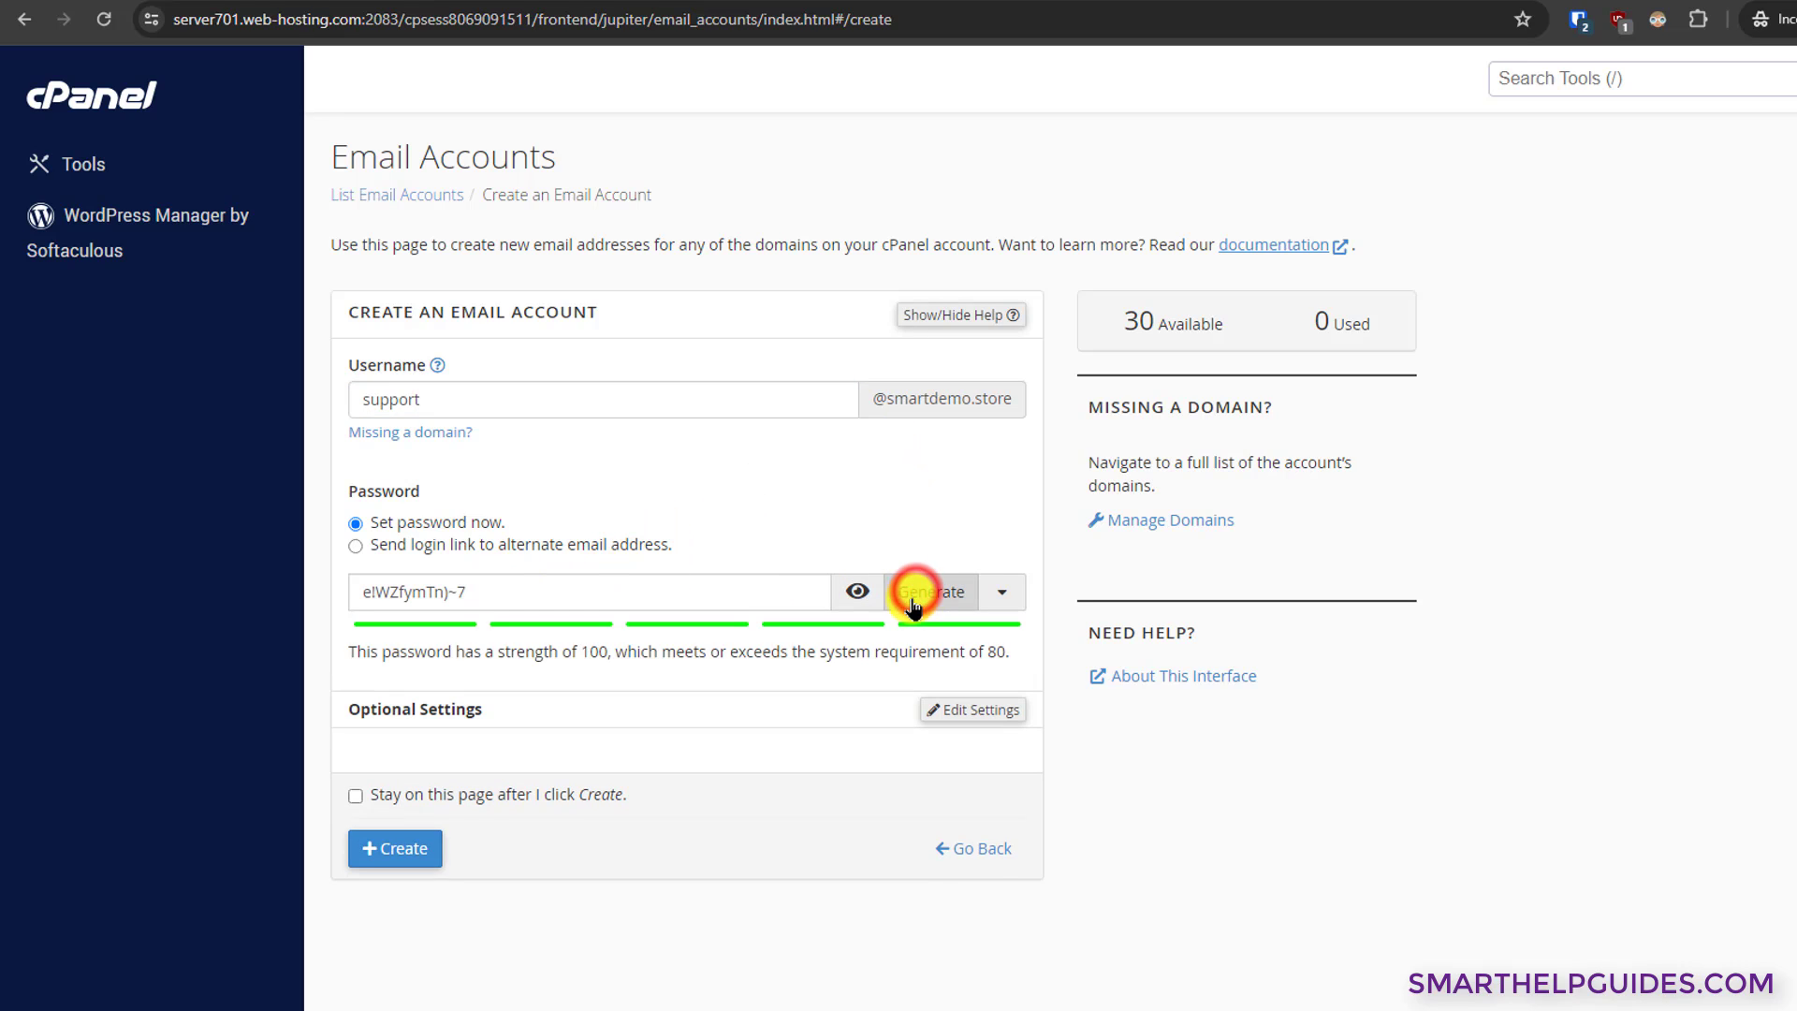
{"action": "left_click", "coordinate": [1001, 596]}
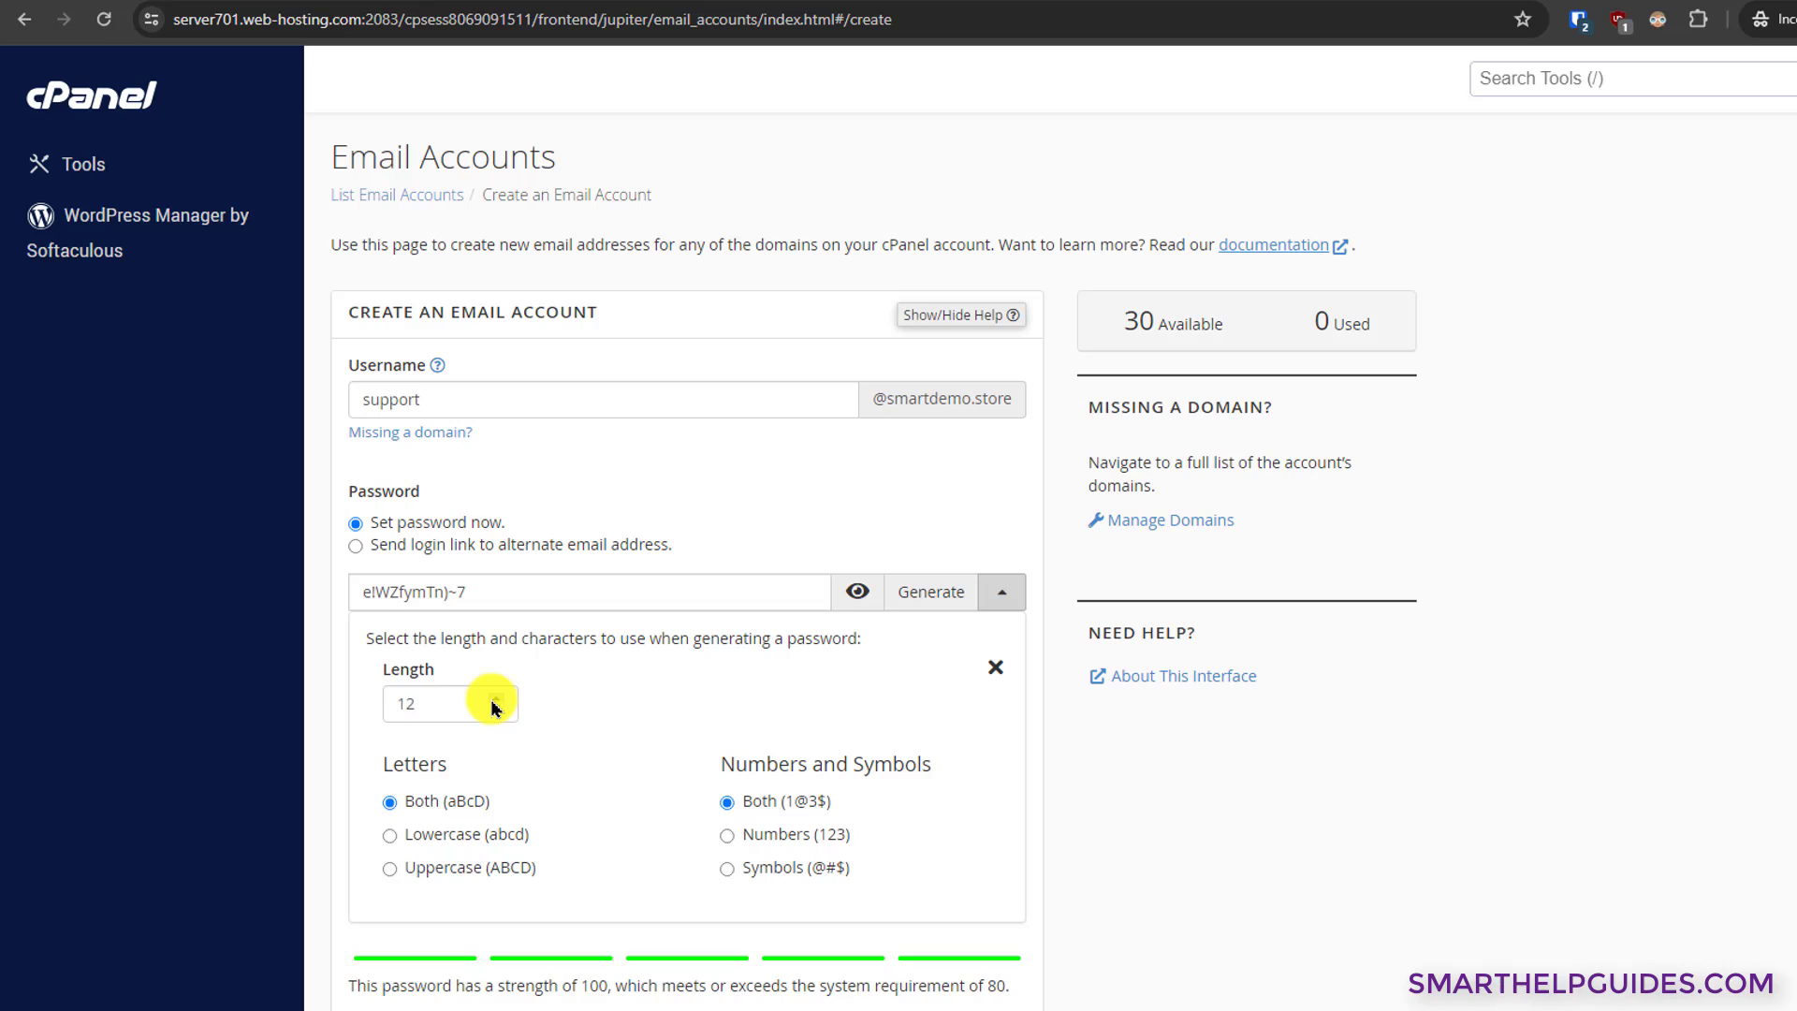
{"action": "double_click", "coordinate": [428, 704]}
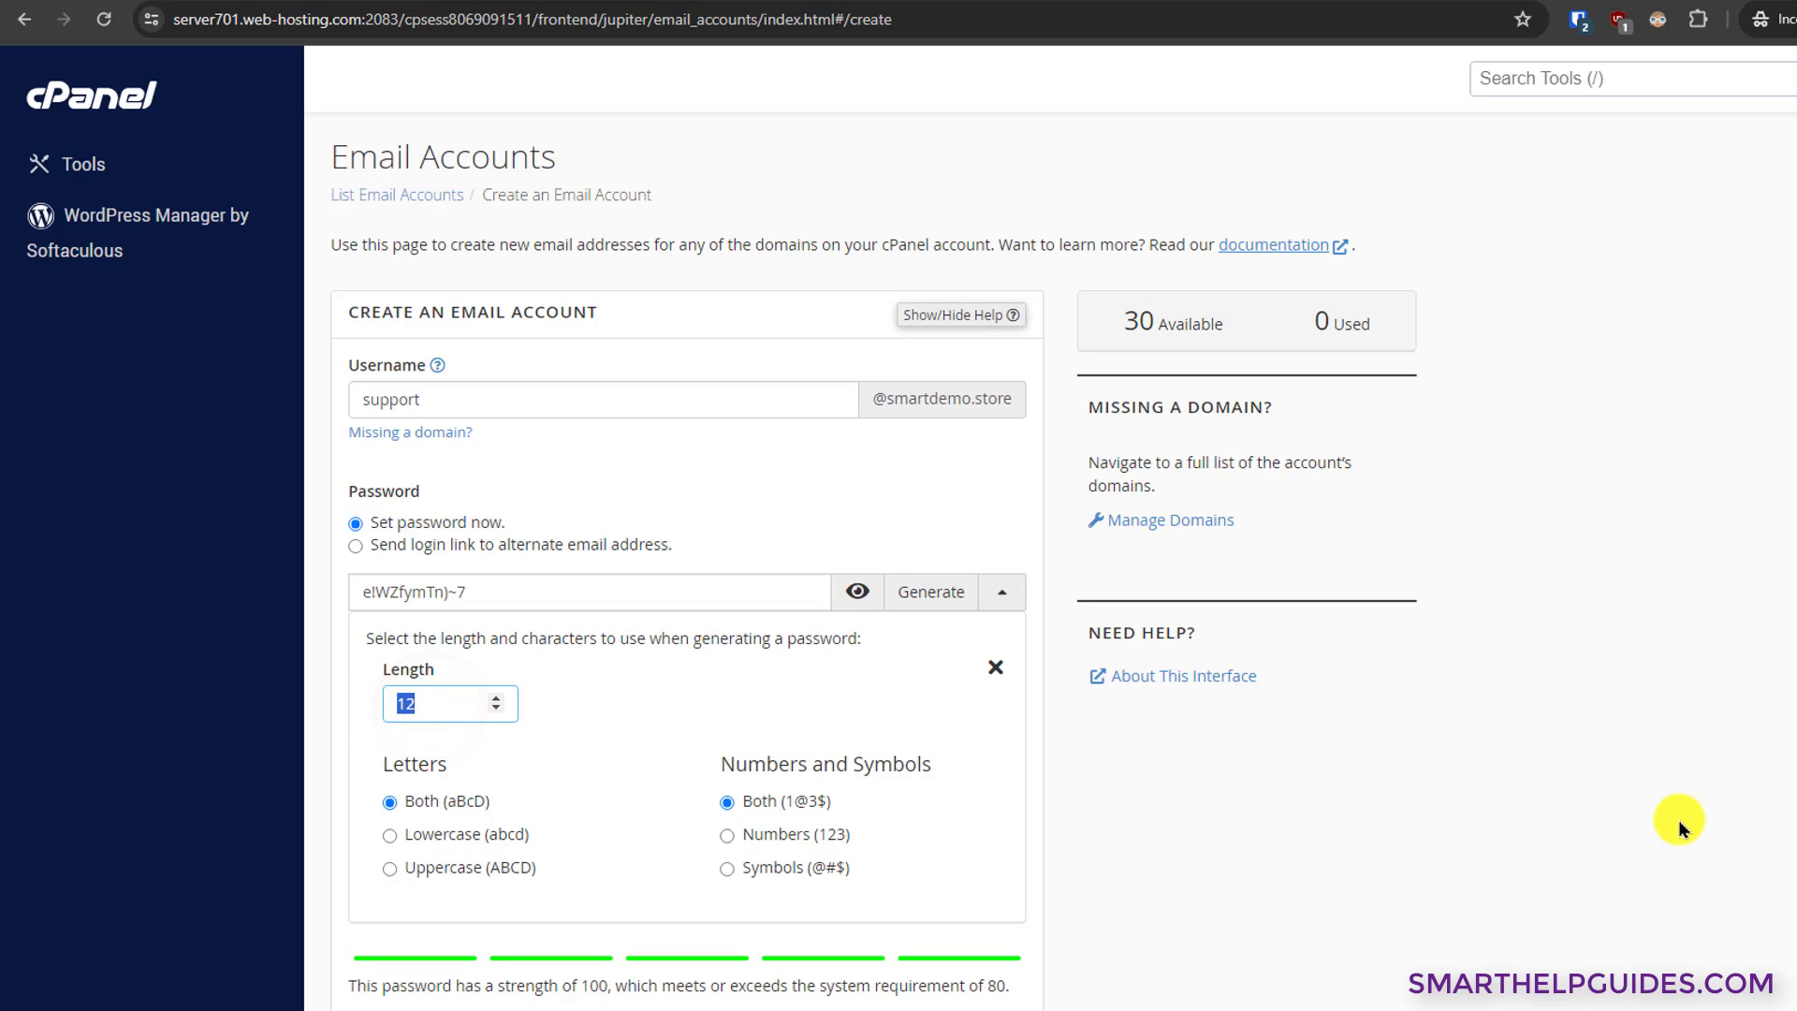
{"action": "left_click", "coordinate": [937, 592]}
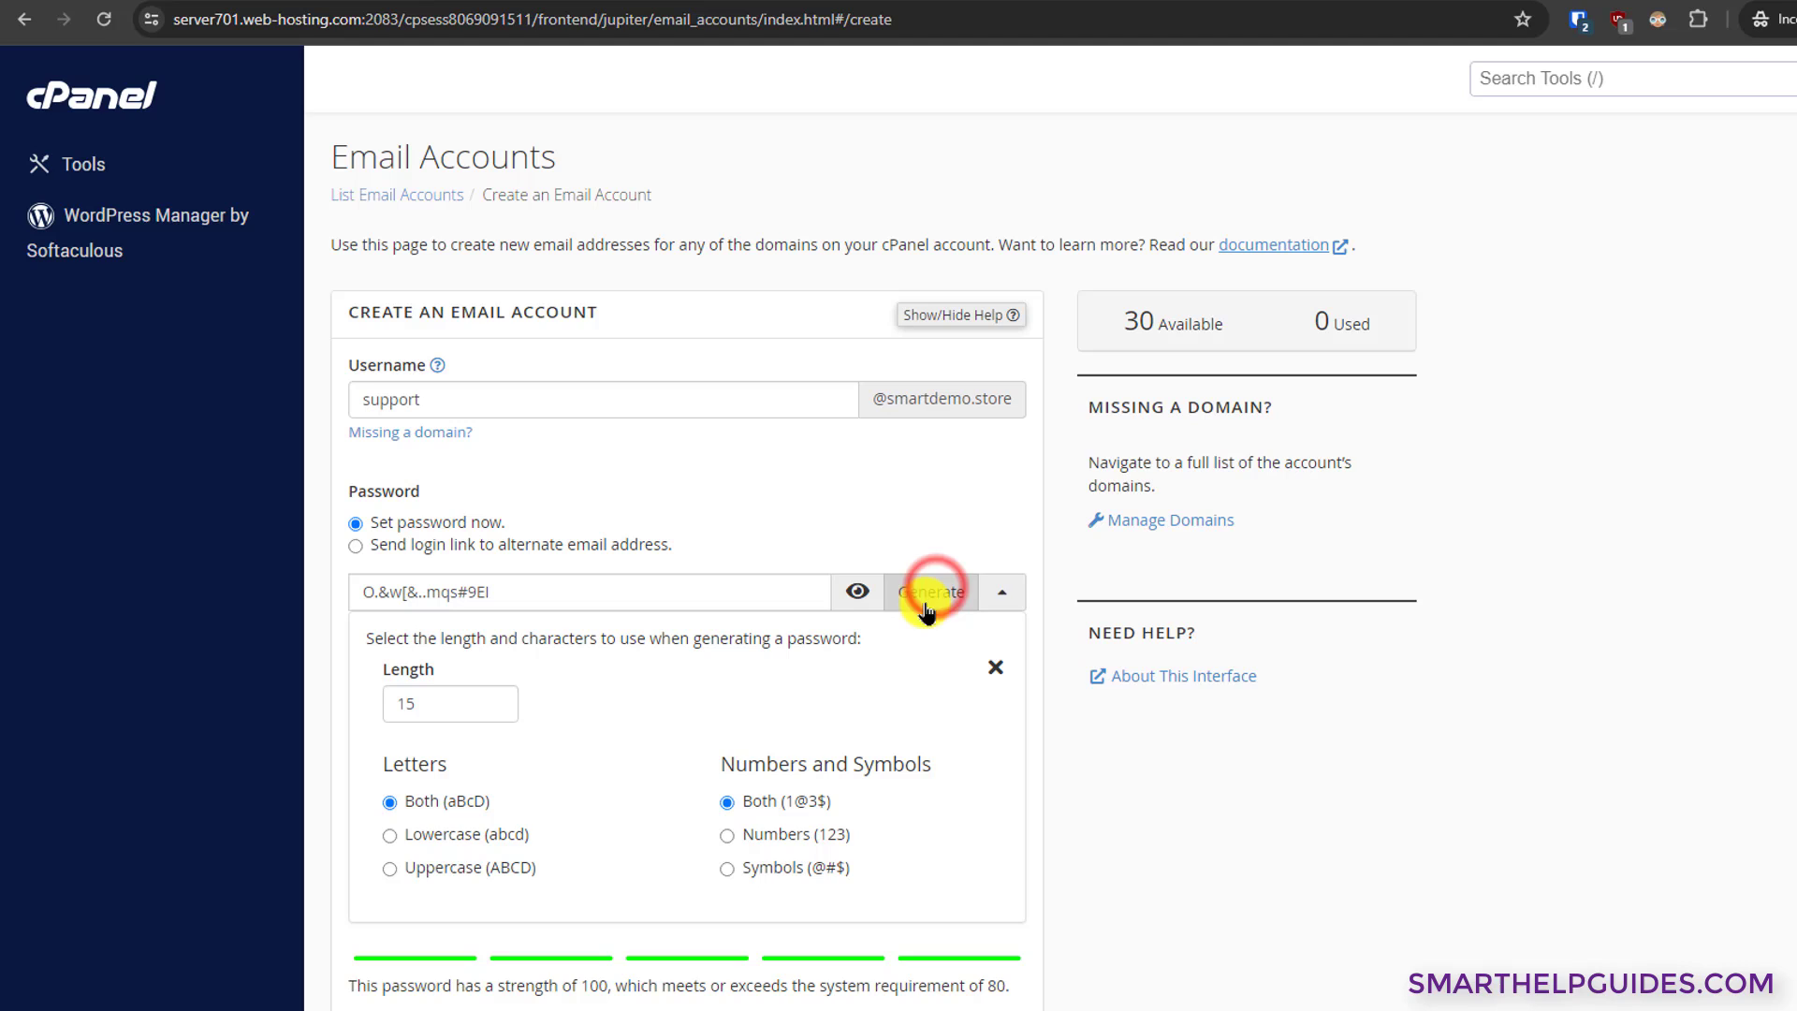
{"action": "left_click", "coordinate": [996, 667]}
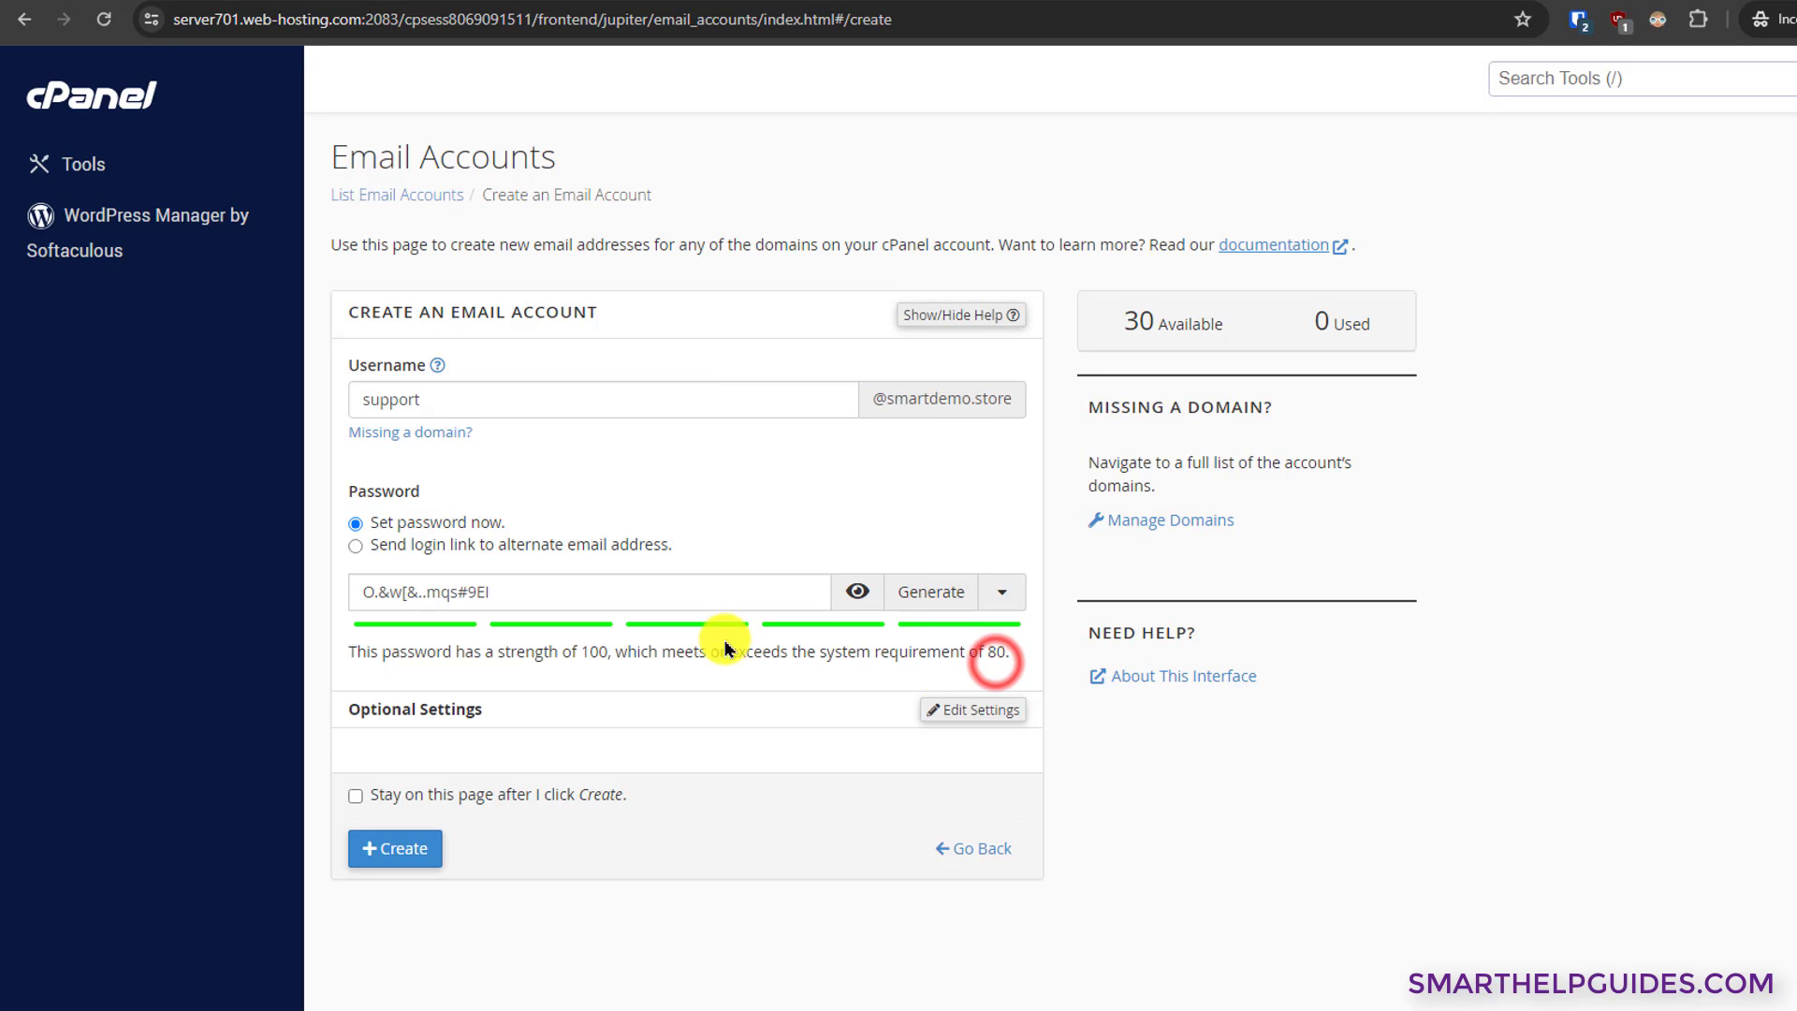
{"action": "left_click", "coordinate": [572, 602]}
{"action": "left_click", "coordinate": [1473, 839]}
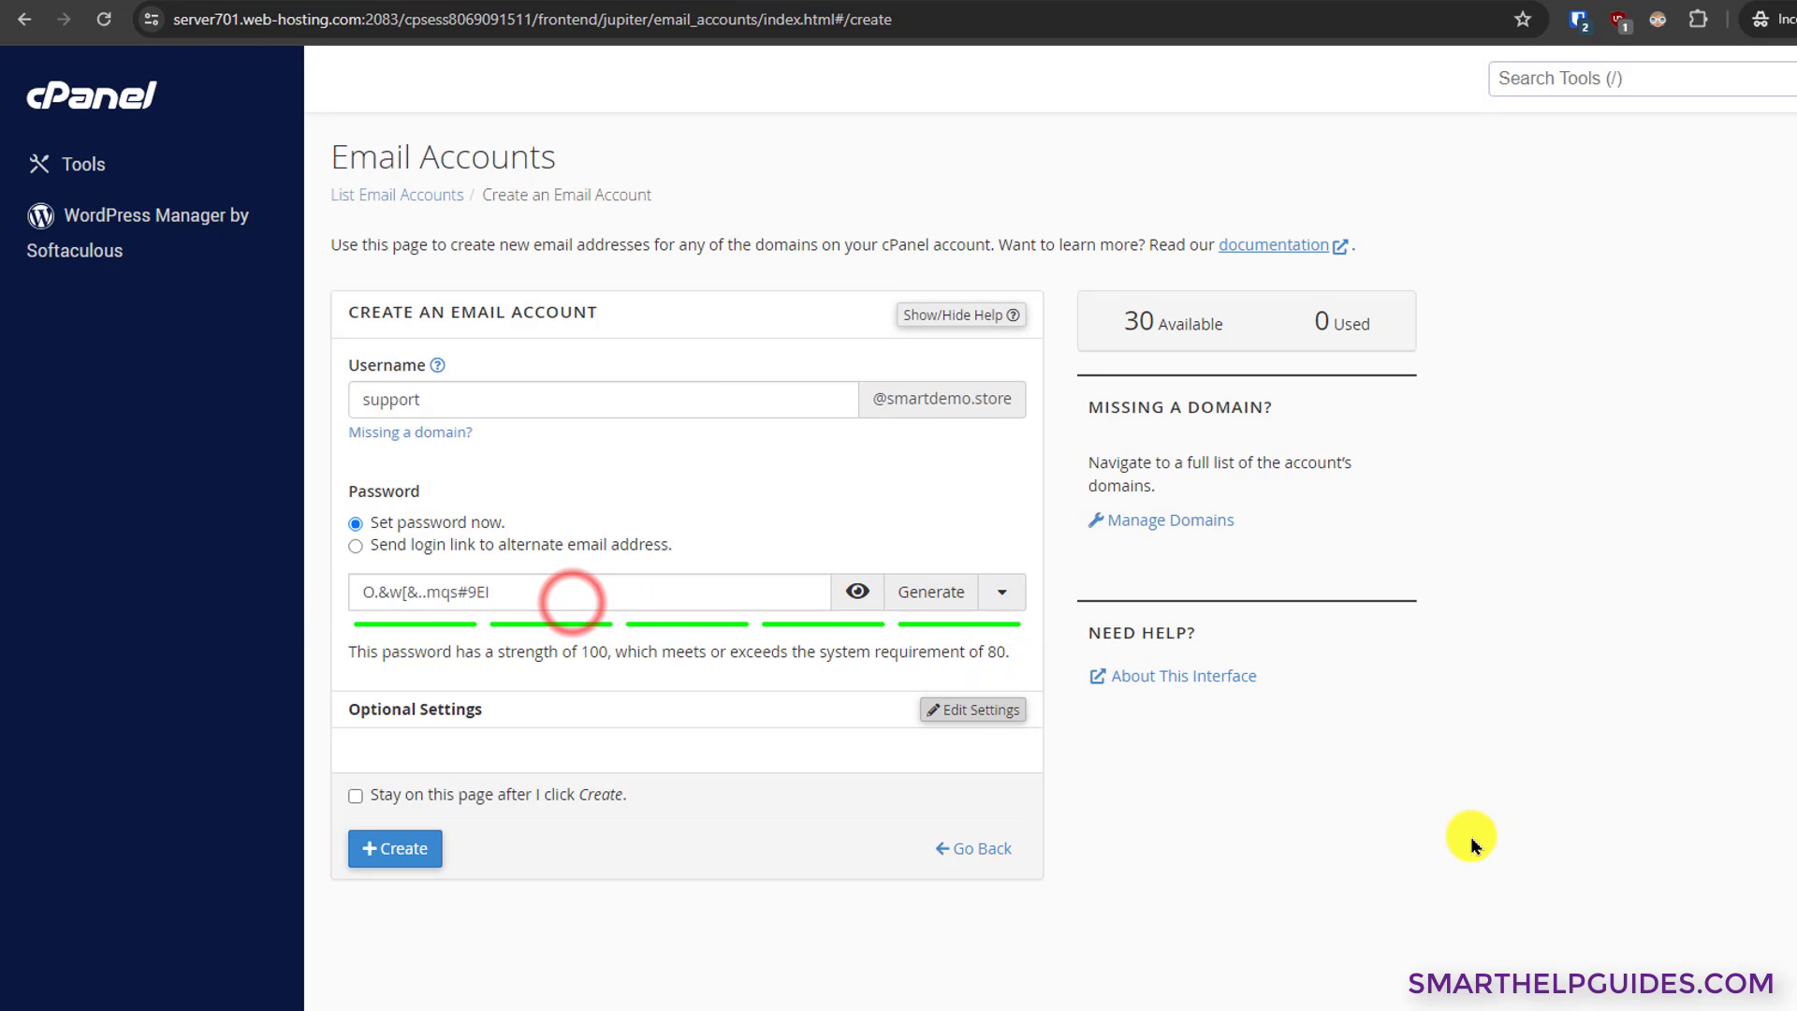
{"action": "left_click", "coordinate": [944, 710]}
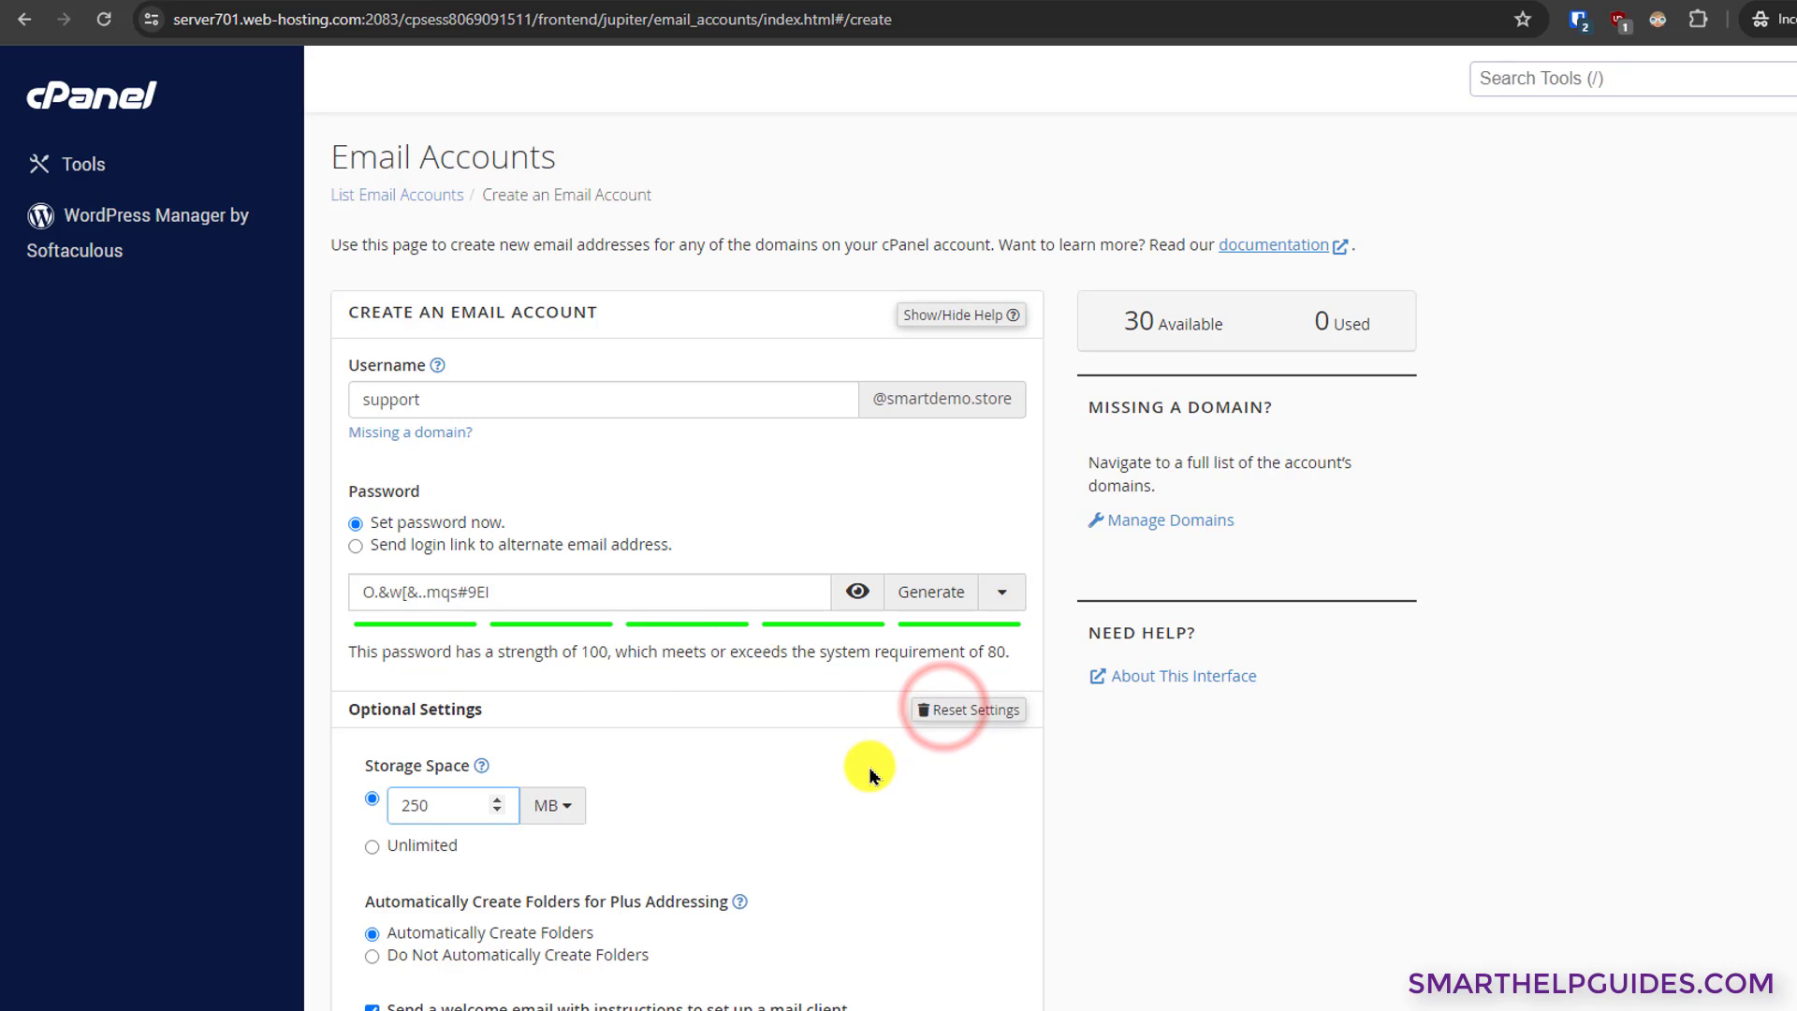
{"action": "scroll", "coordinate": [868, 774], "scroll_direction": "down", "scroll_amount": 1}
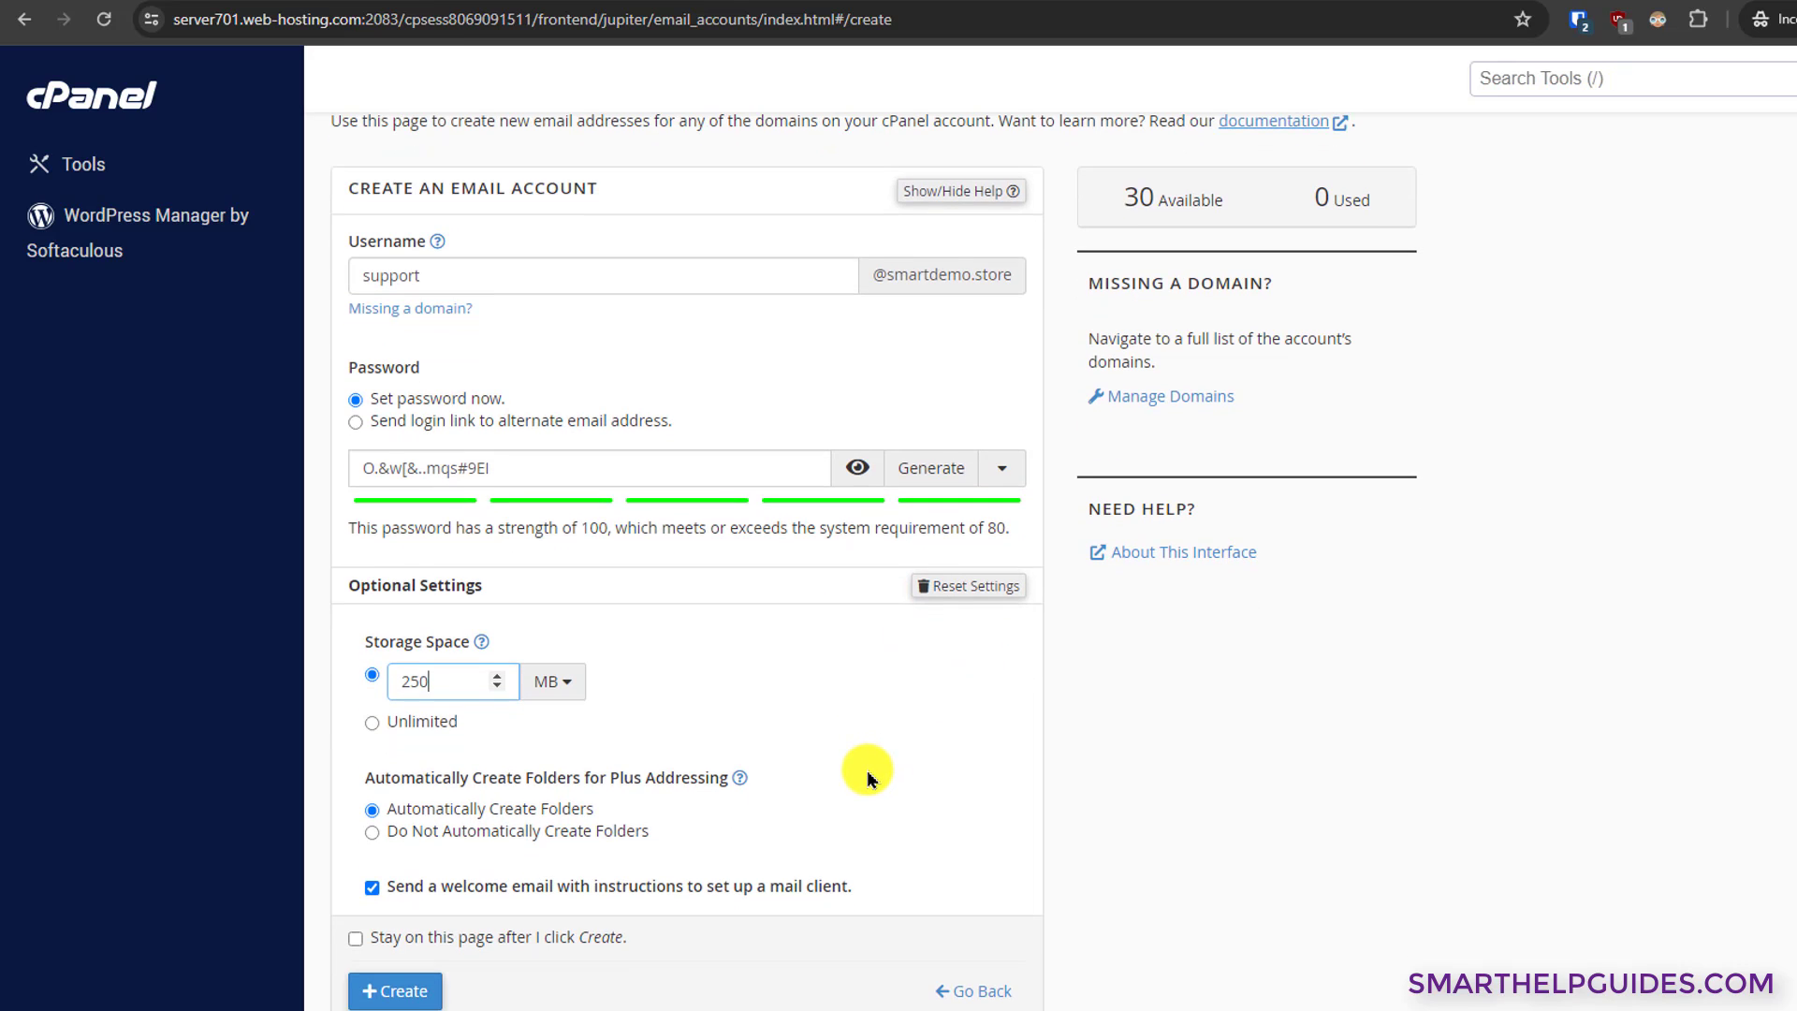
{"action": "left_click", "coordinate": [559, 690]}
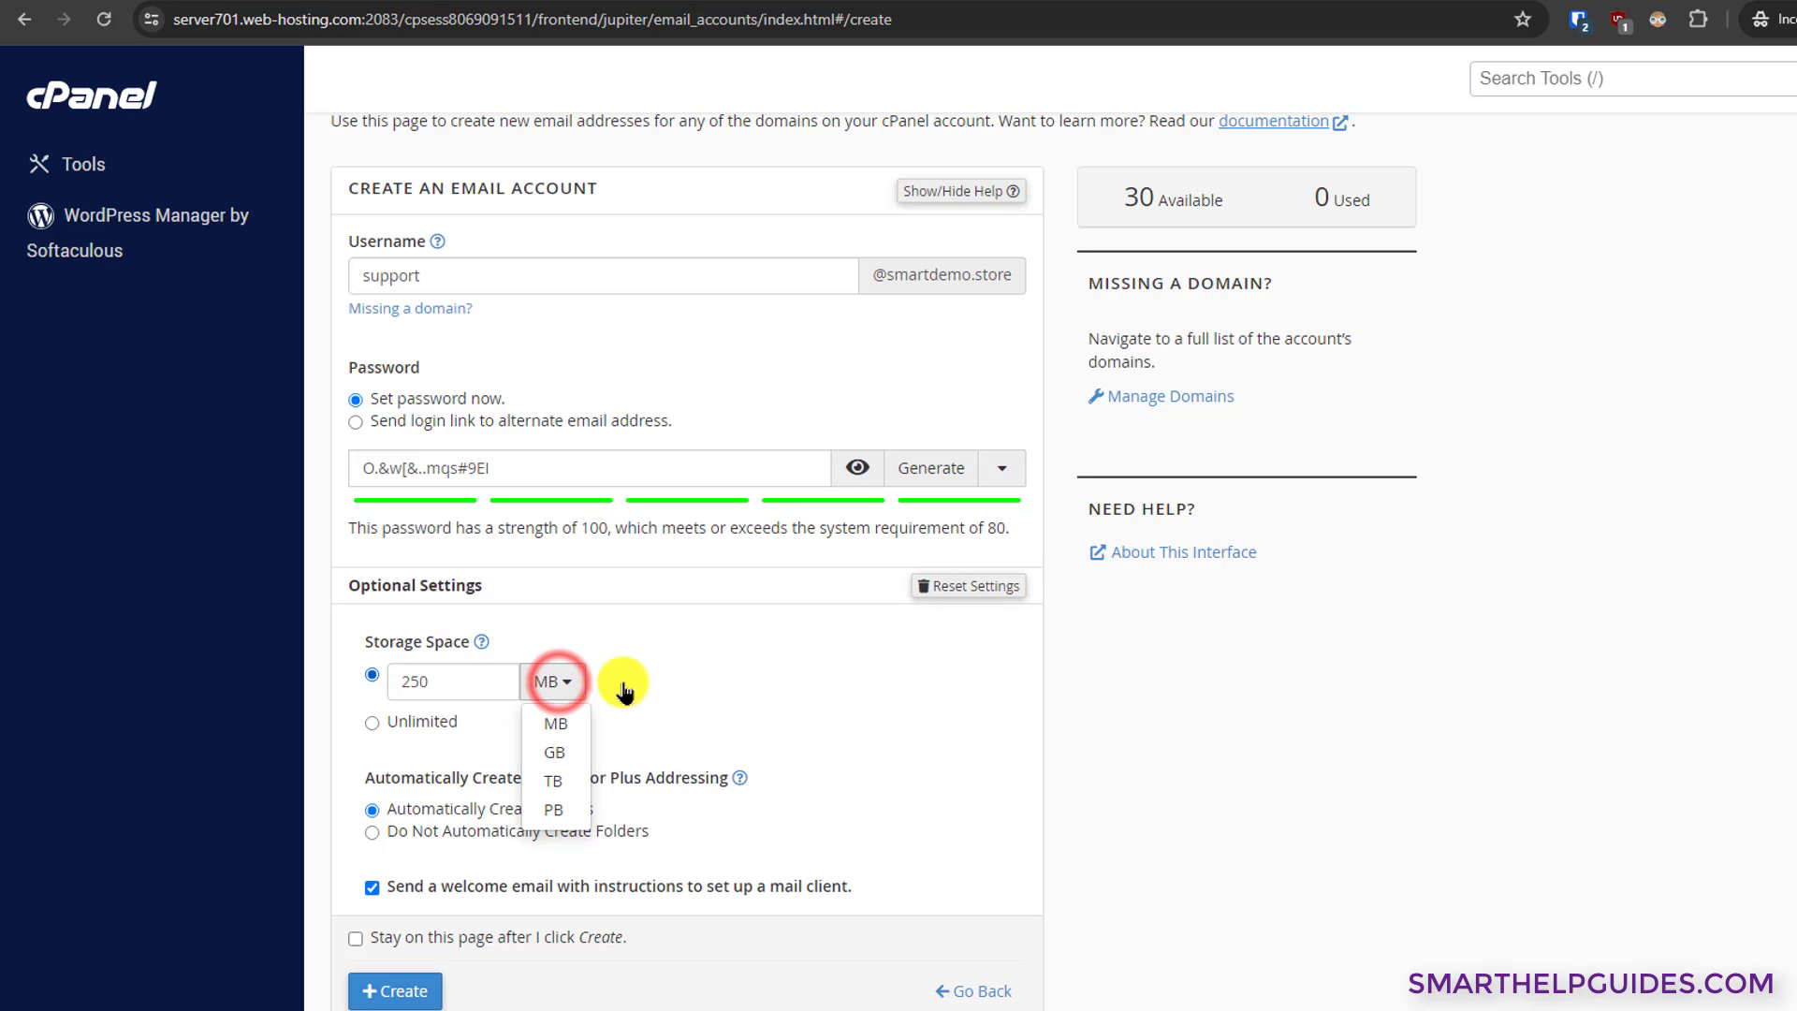
{"action": "left_click", "coordinate": [561, 746]}
{"action": "double_click", "coordinate": [403, 681]}
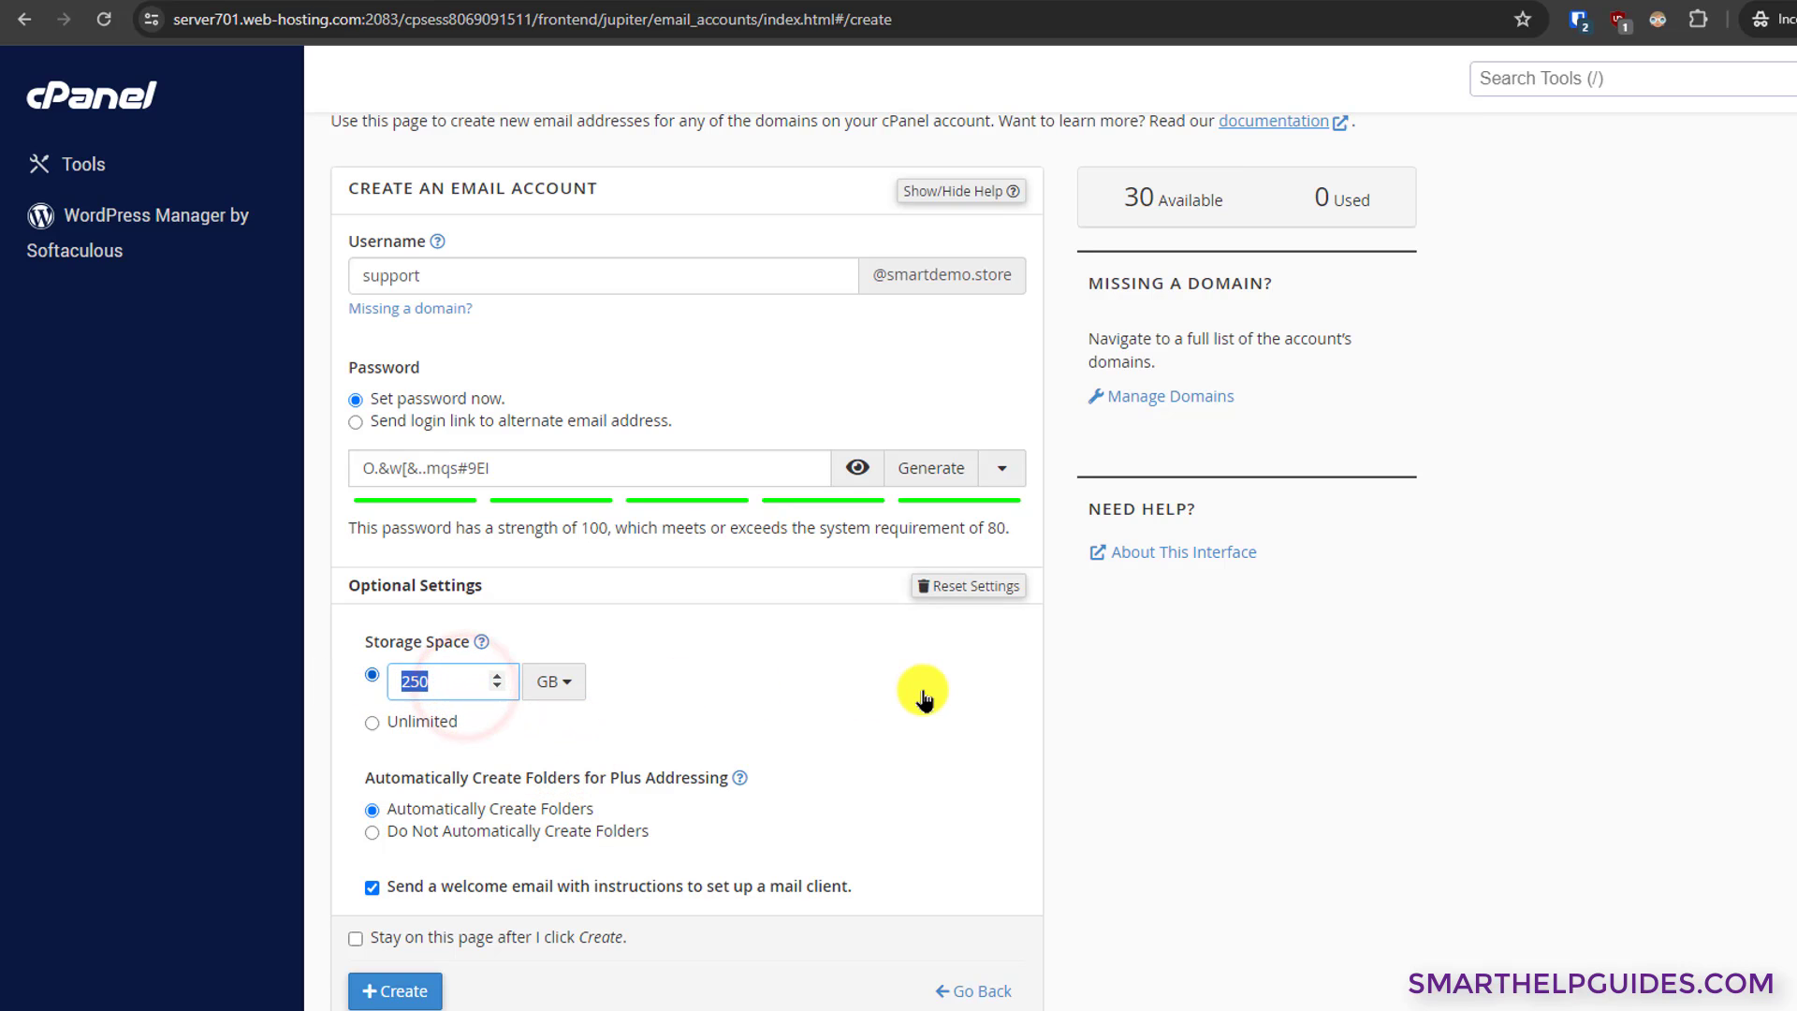
{"action": "type", "text": "1"}
{"action": "left_click", "coordinate": [371, 722]}
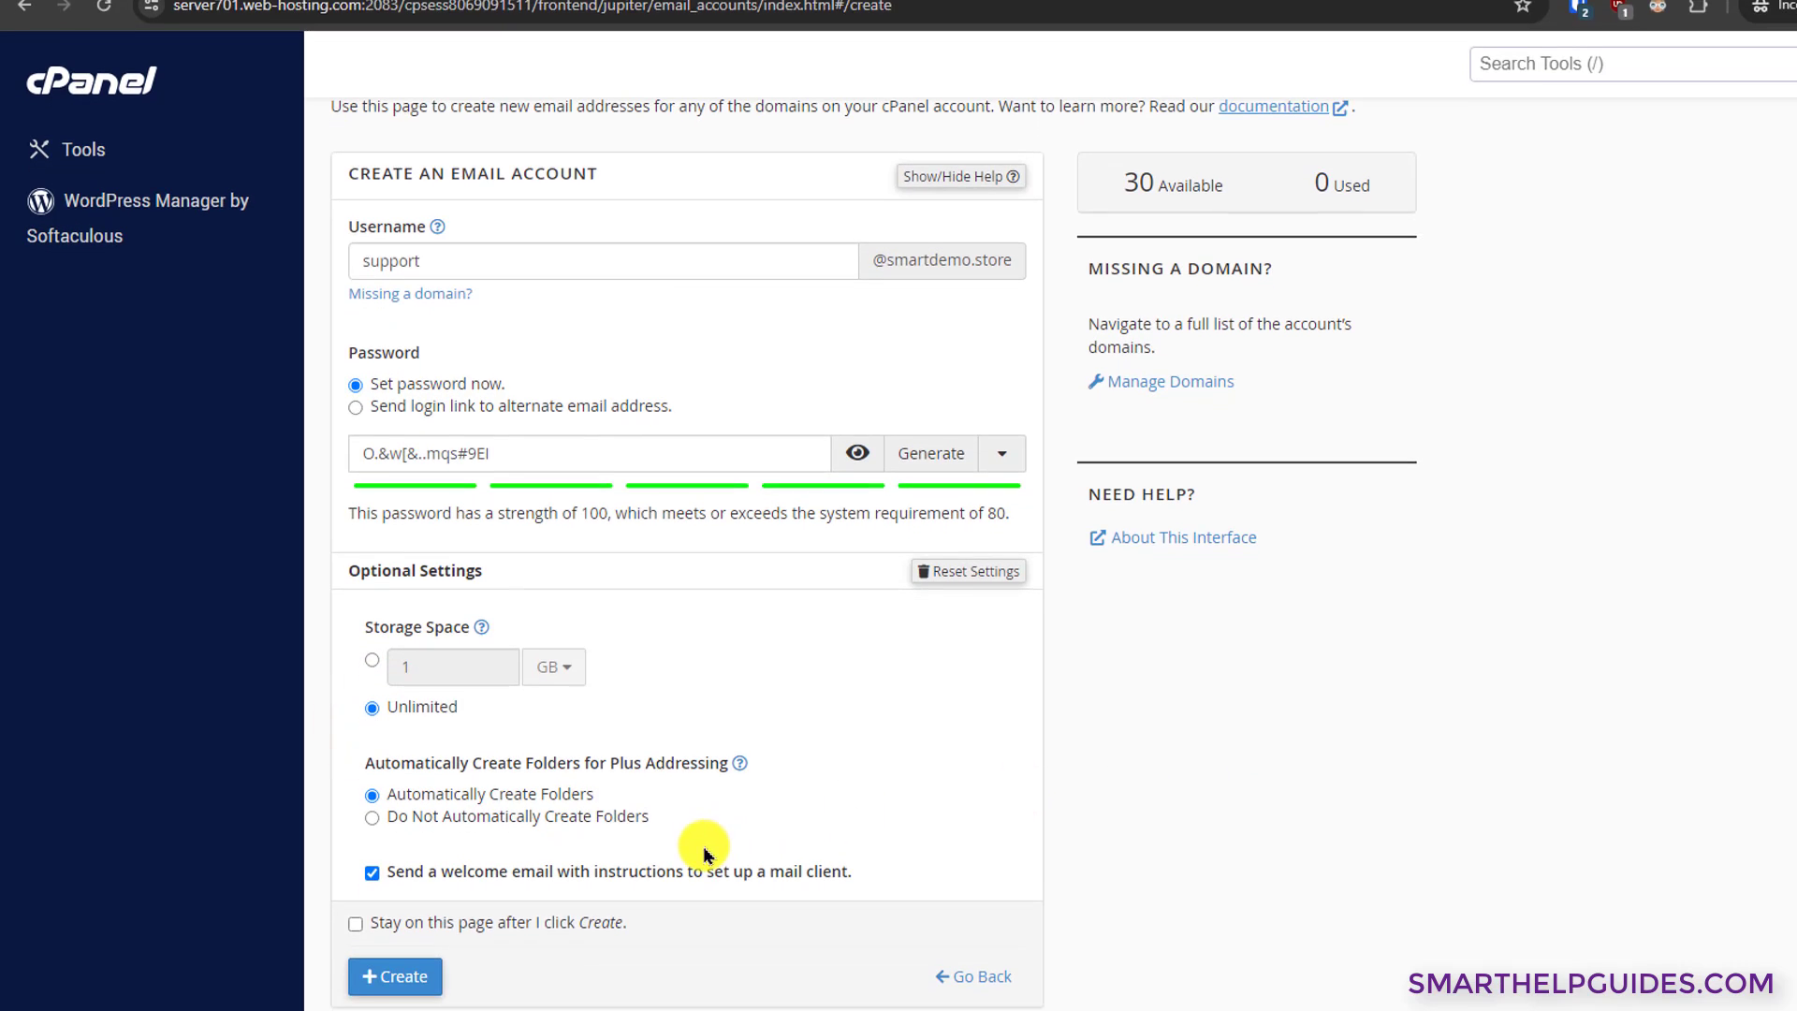
{"action": "left_click", "coordinate": [376, 957]}
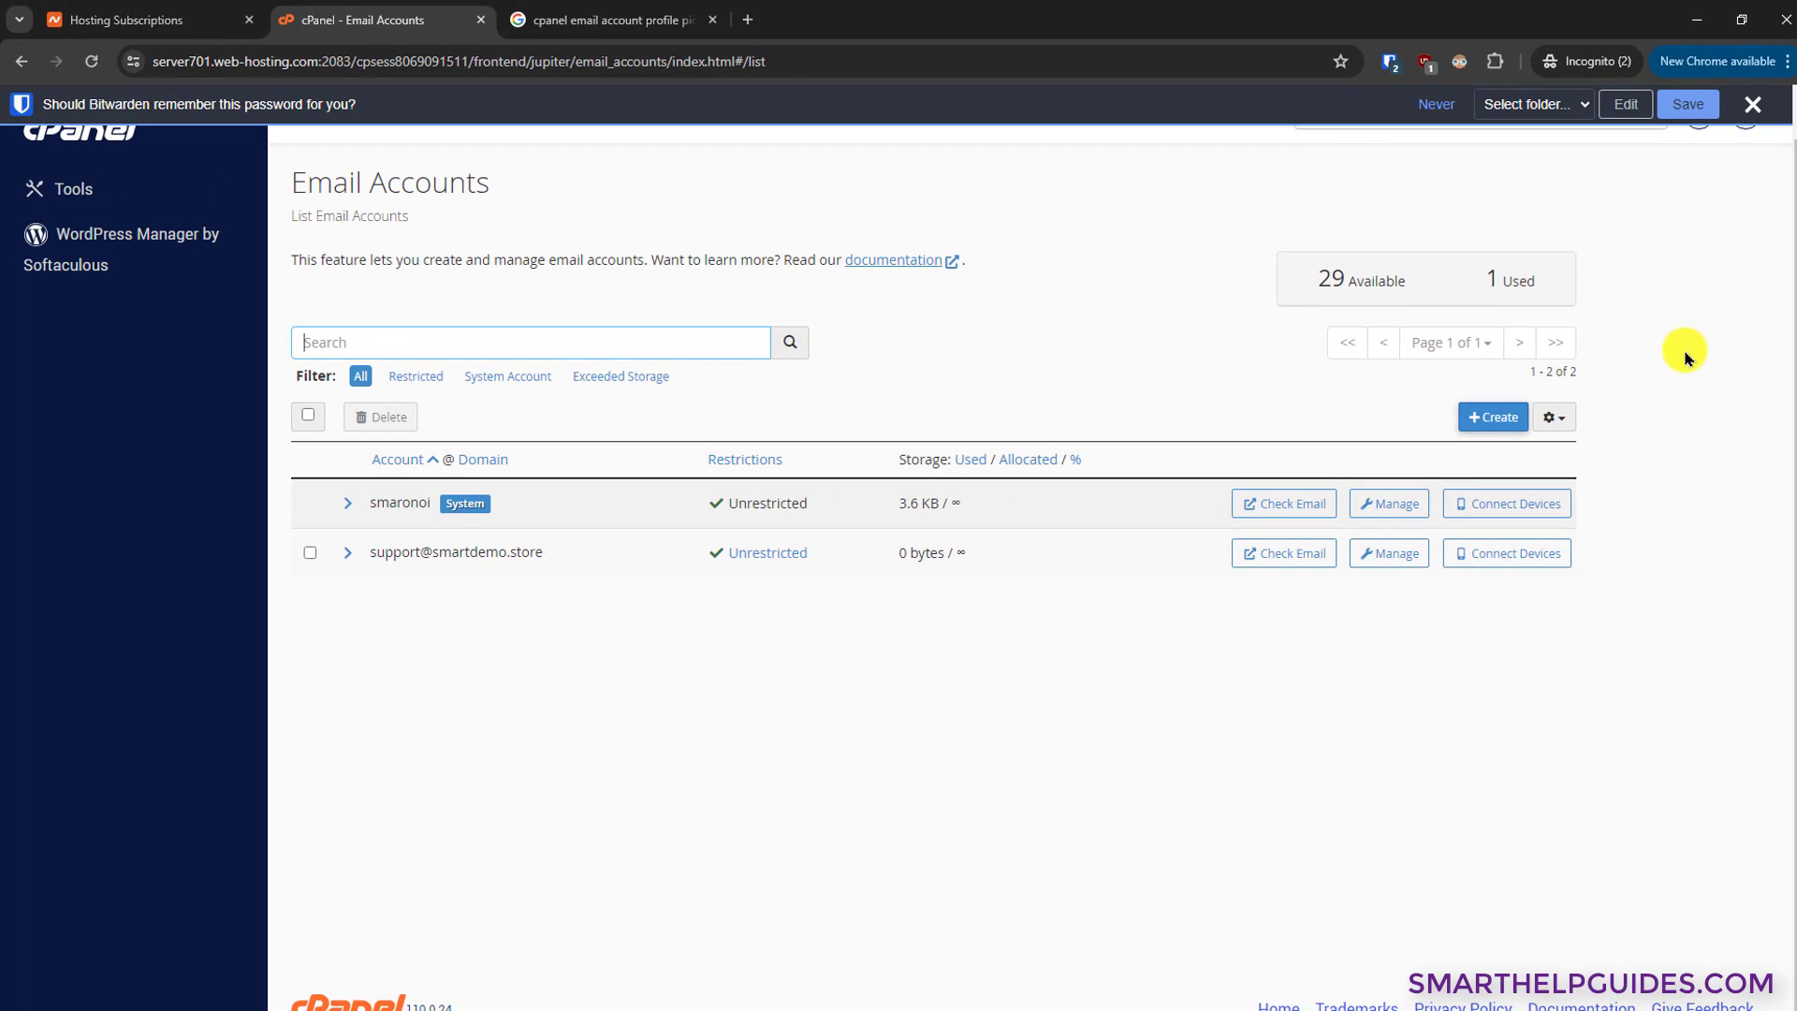
Use Check Email on the support account row and open Roundcube.
{"action": "left_click", "coordinate": [1265, 552]}
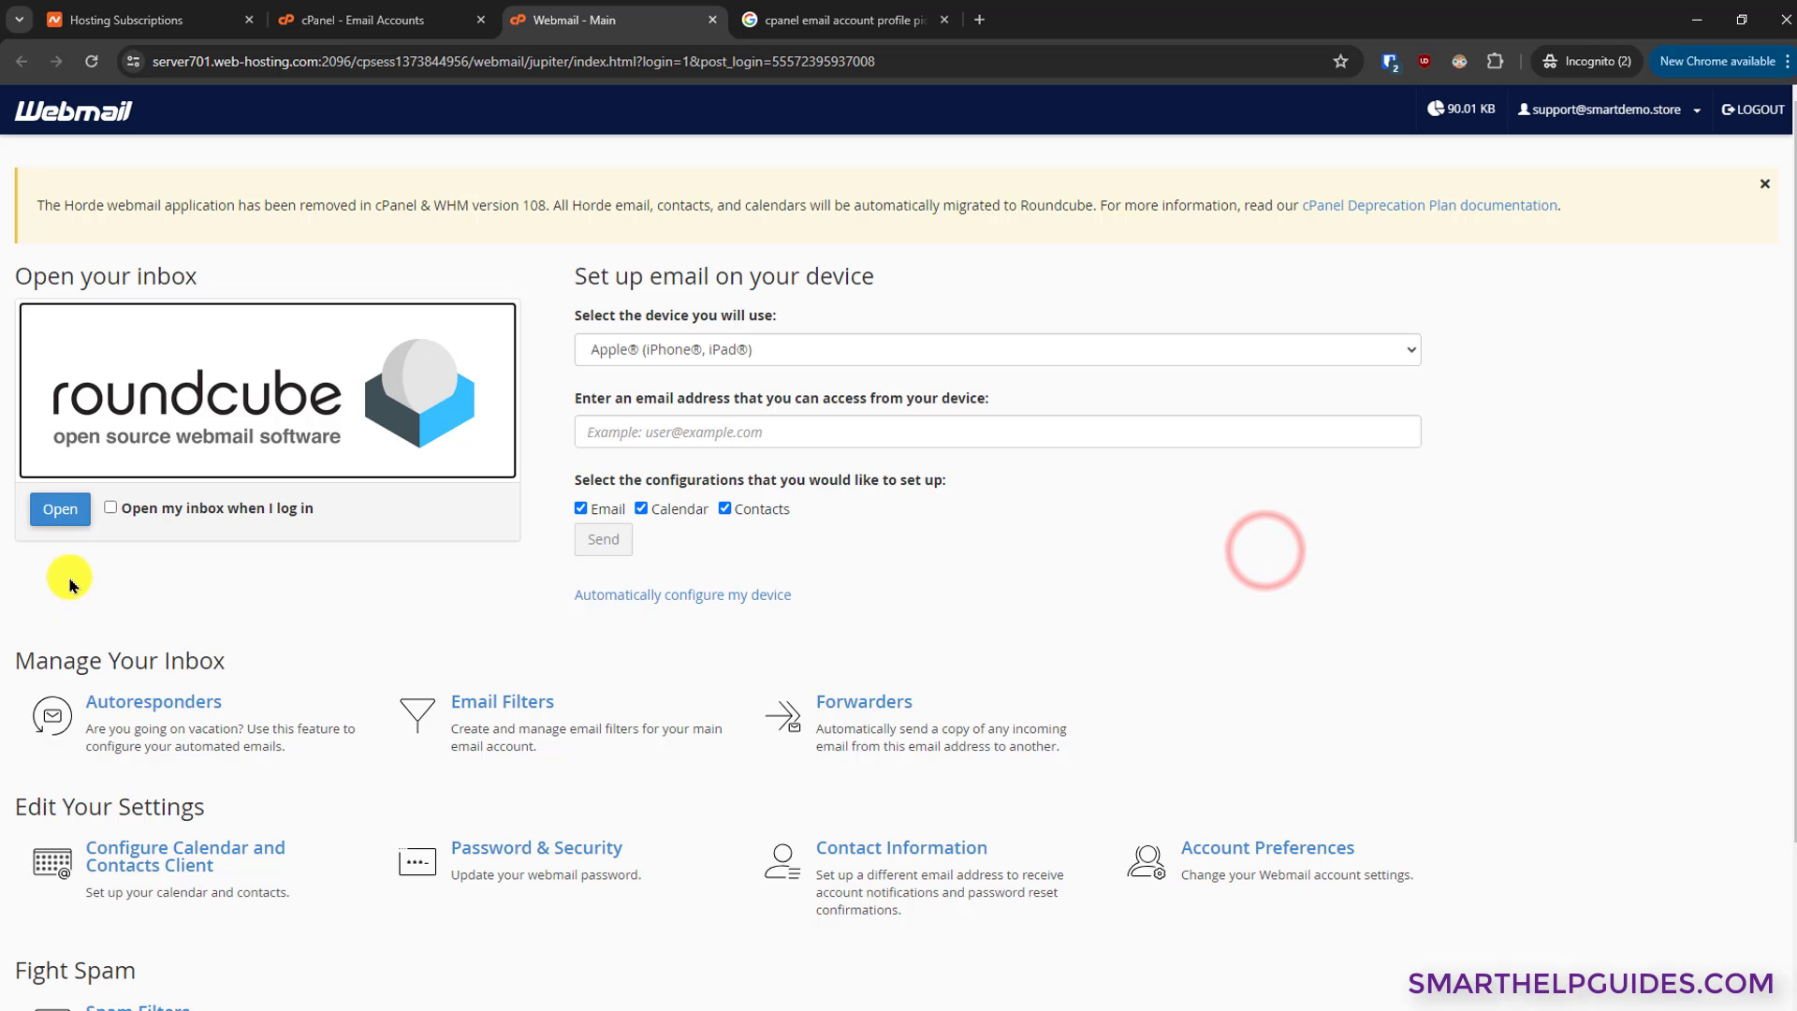
{"action": "left_click", "coordinate": [62, 511]}
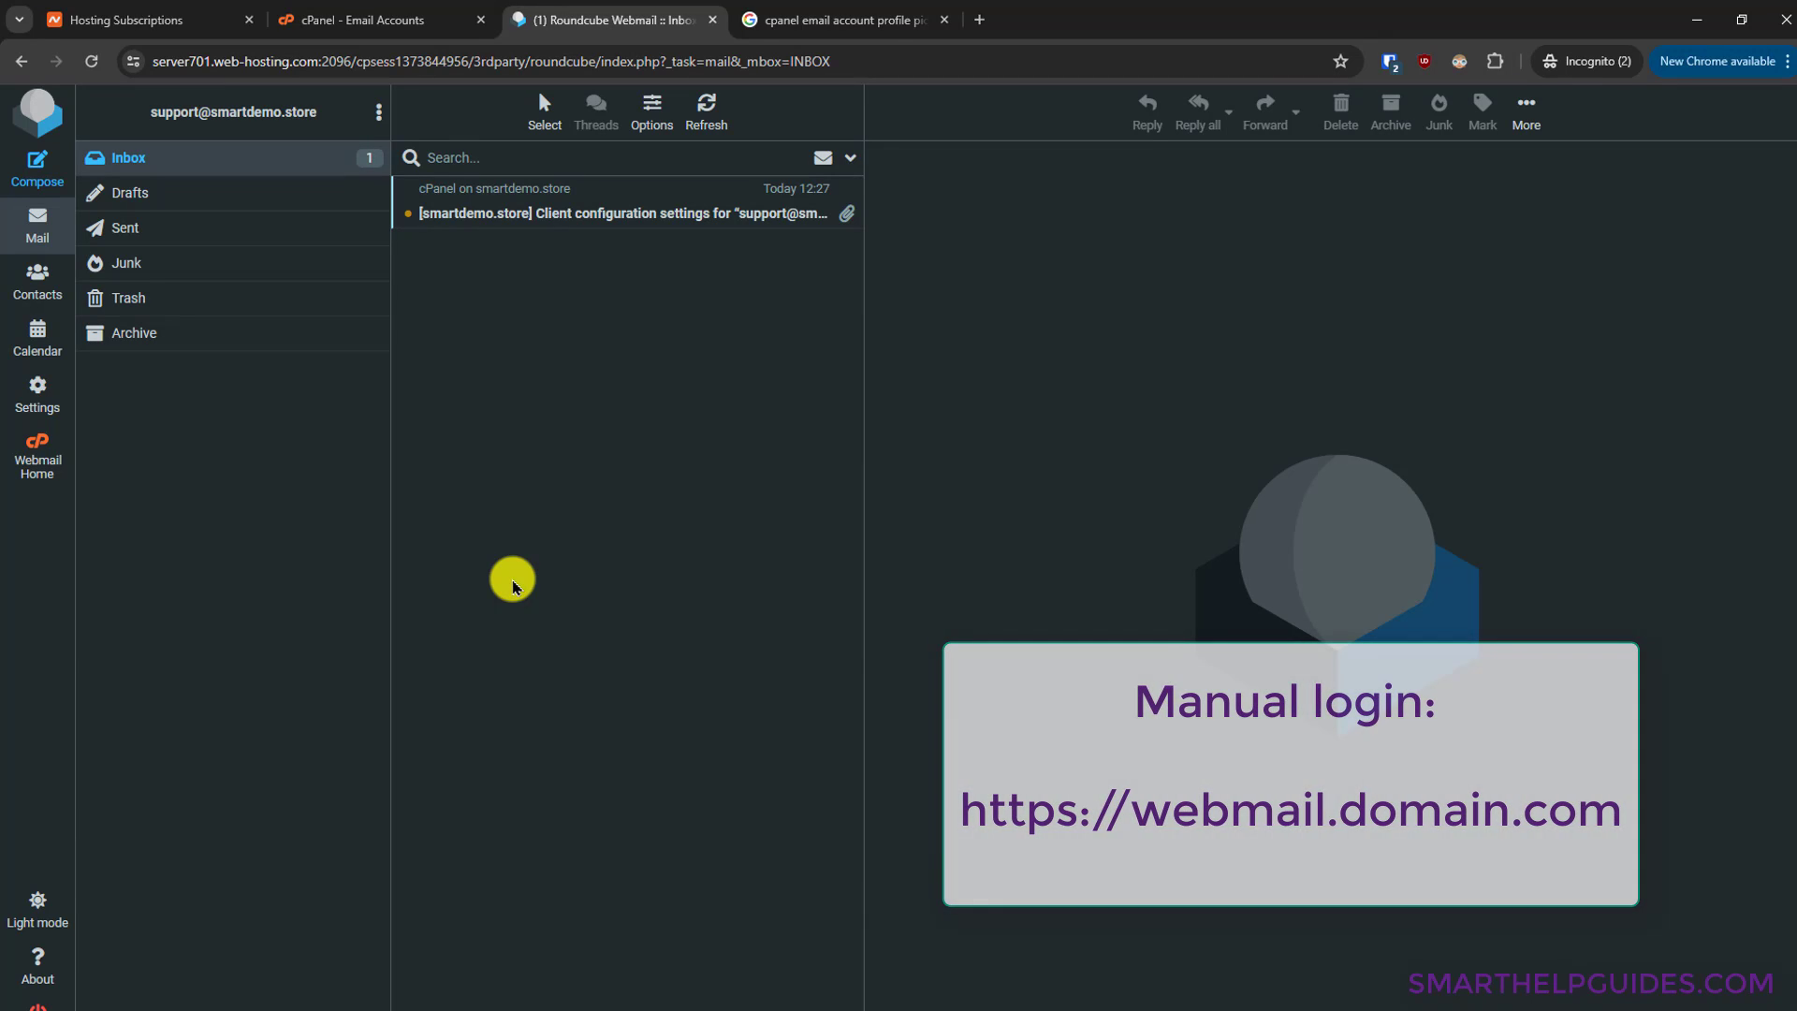
Switch to light mode and read the message listing IMAP 993 and SMTP 465.
{"action": "left_click", "coordinate": [35, 910]}
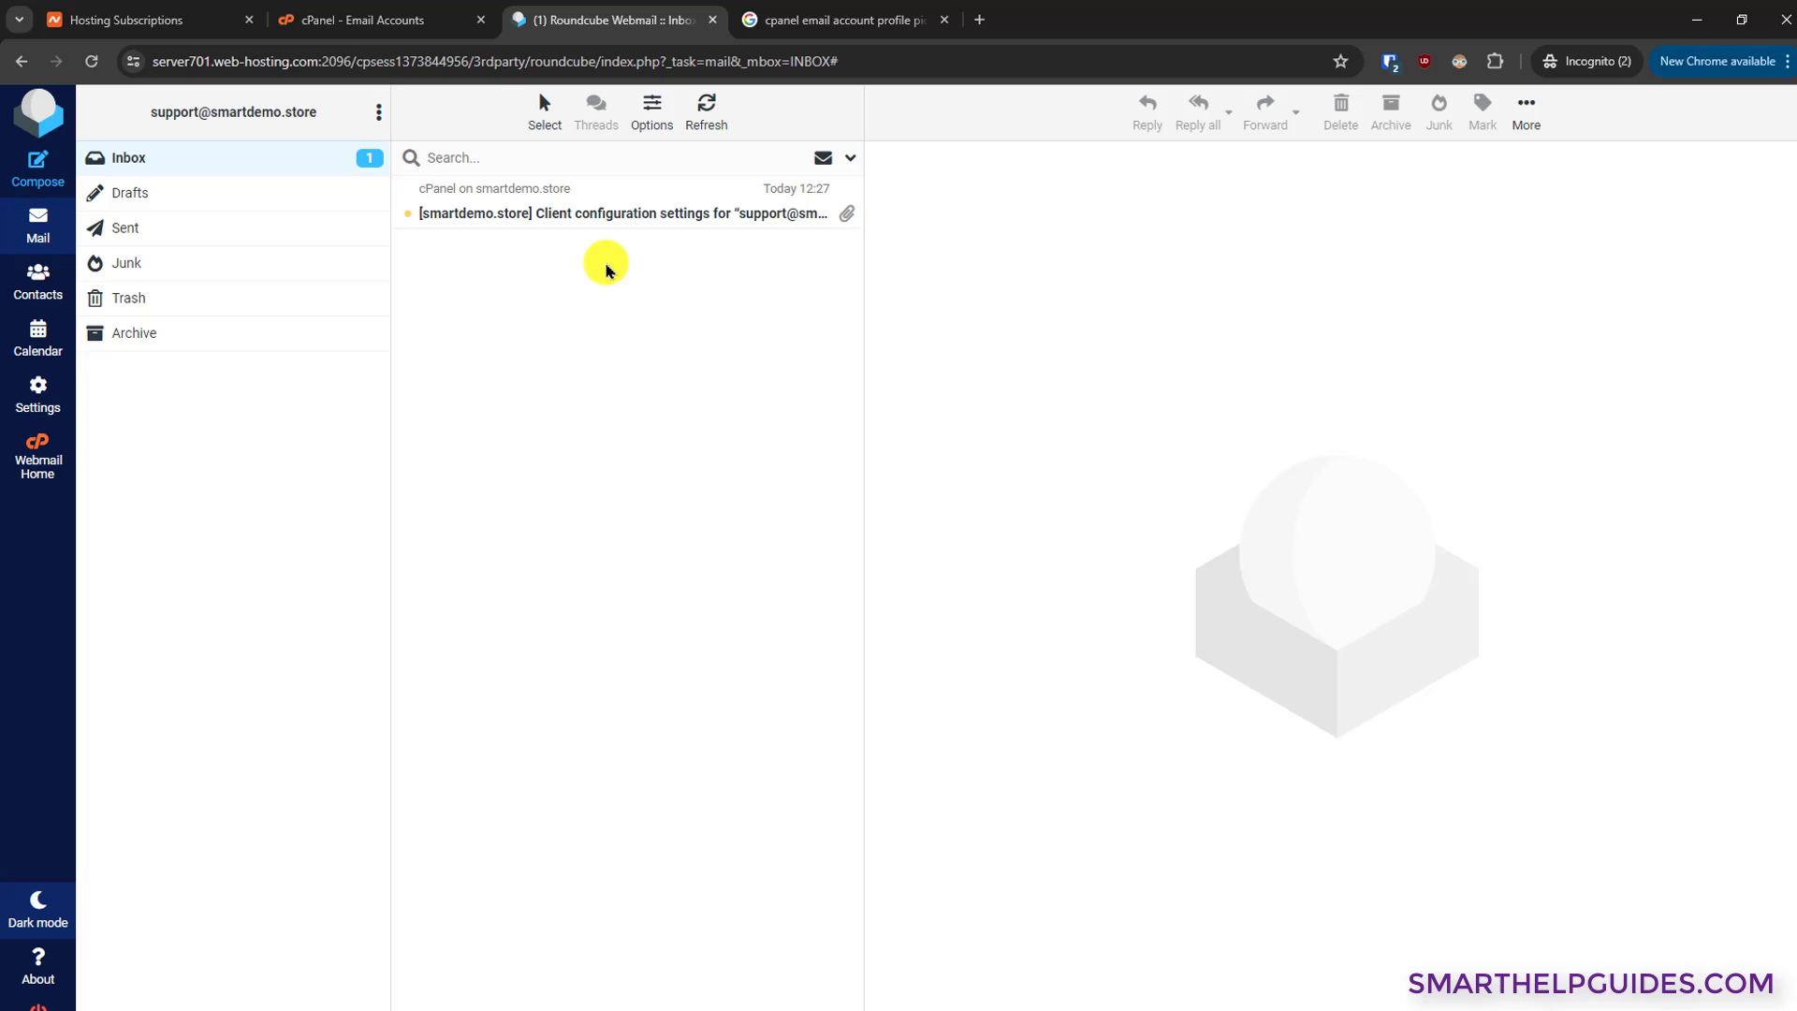
{"action": "left_click", "coordinate": [611, 211]}
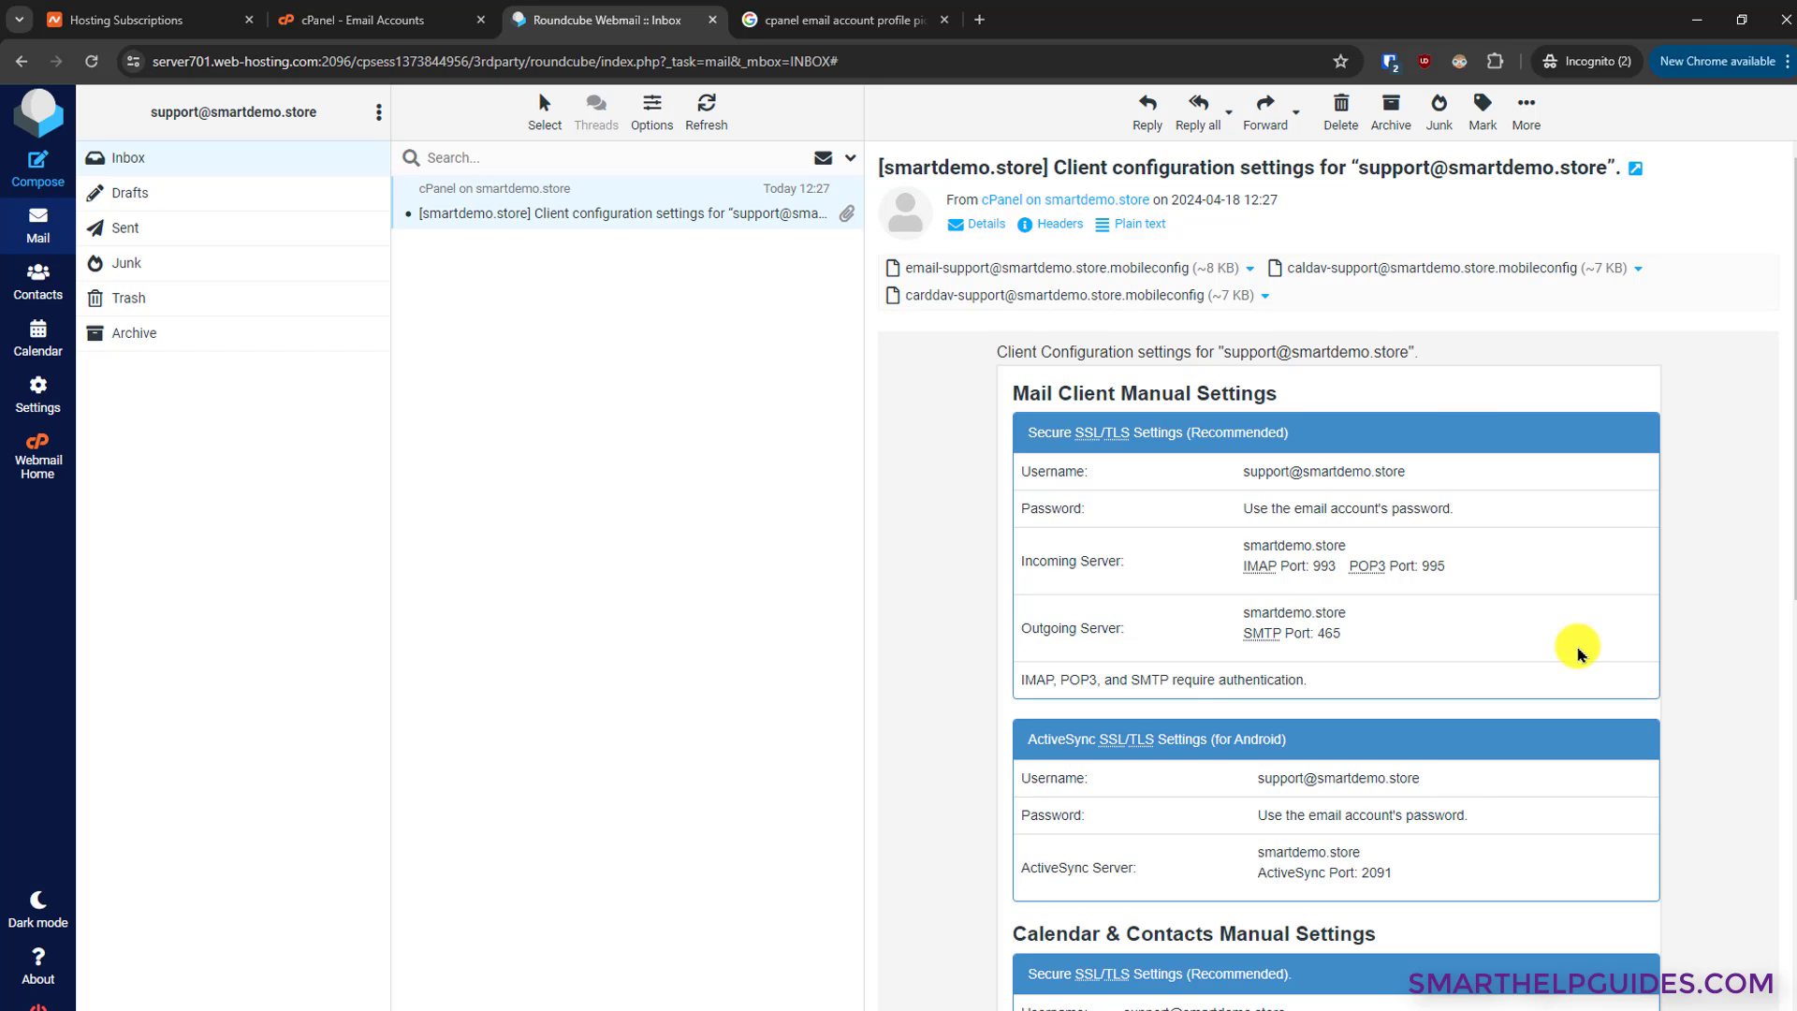
{"action": "scroll", "coordinate": [1577, 645], "scroll_direction": "down", "scroll_amount": 1}
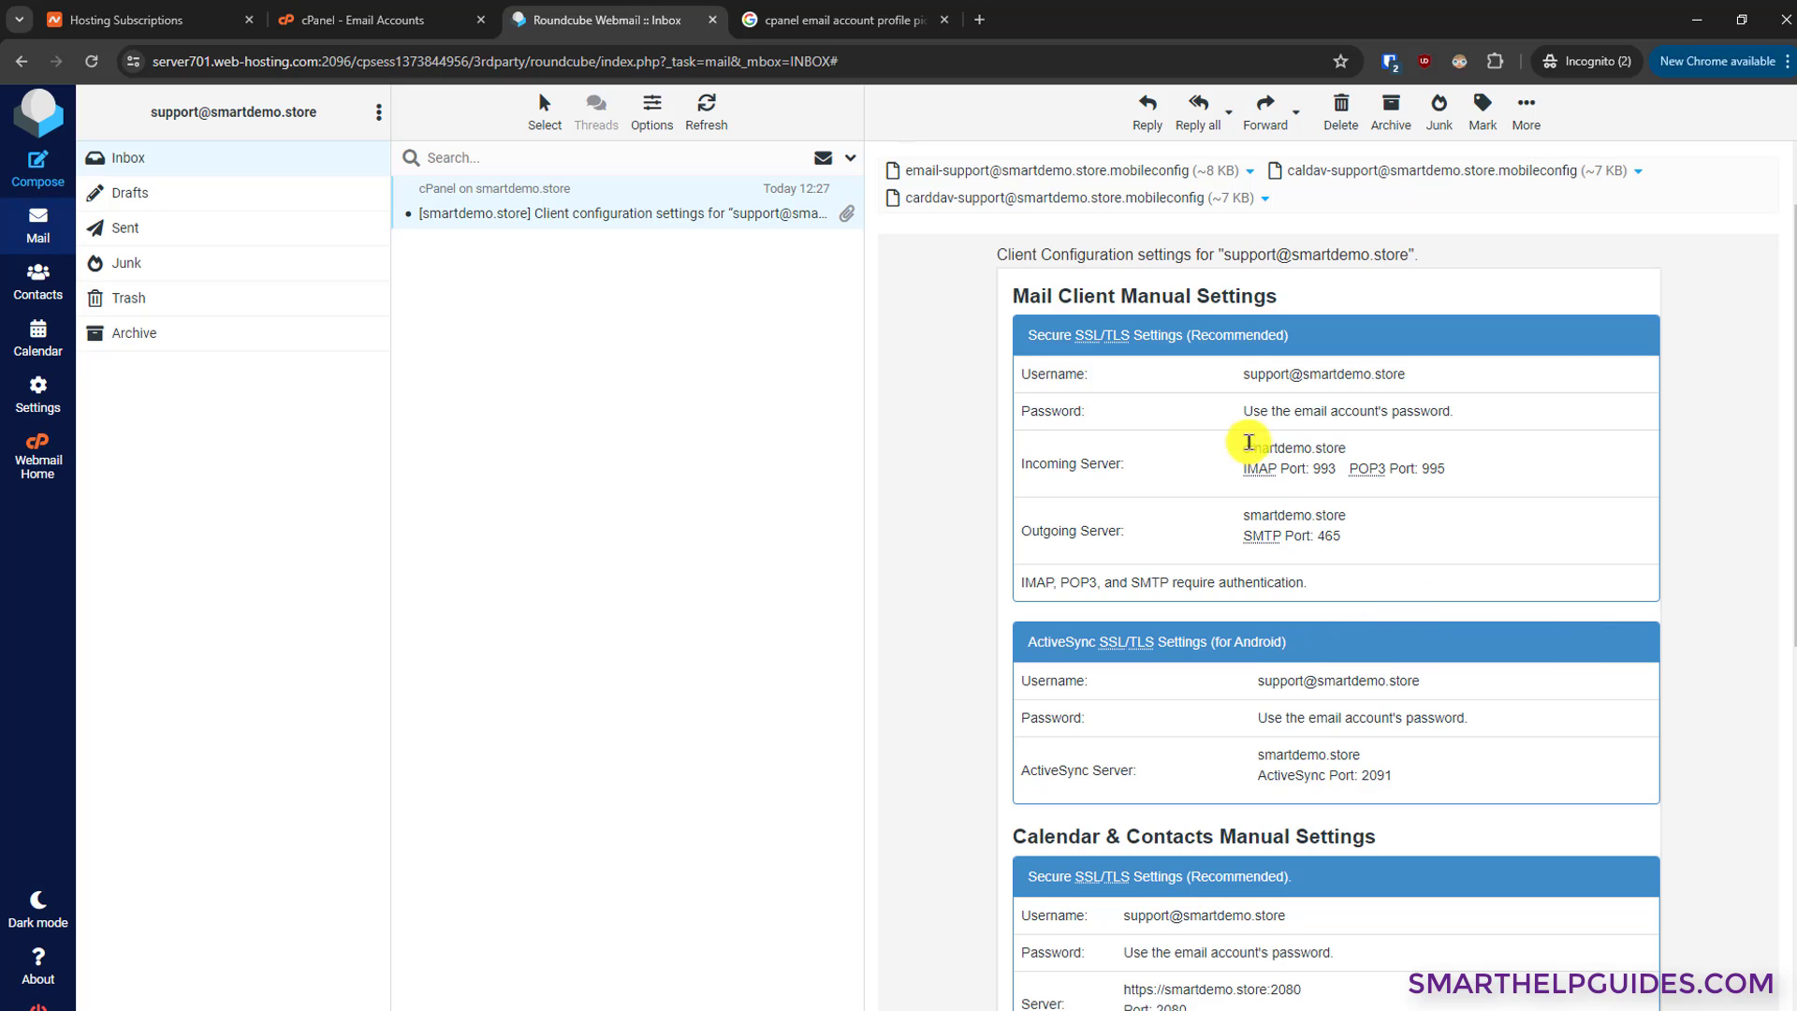
{"action": "scroll", "coordinate": [1564, 613], "scroll_direction": "down", "scroll_amount": 2}
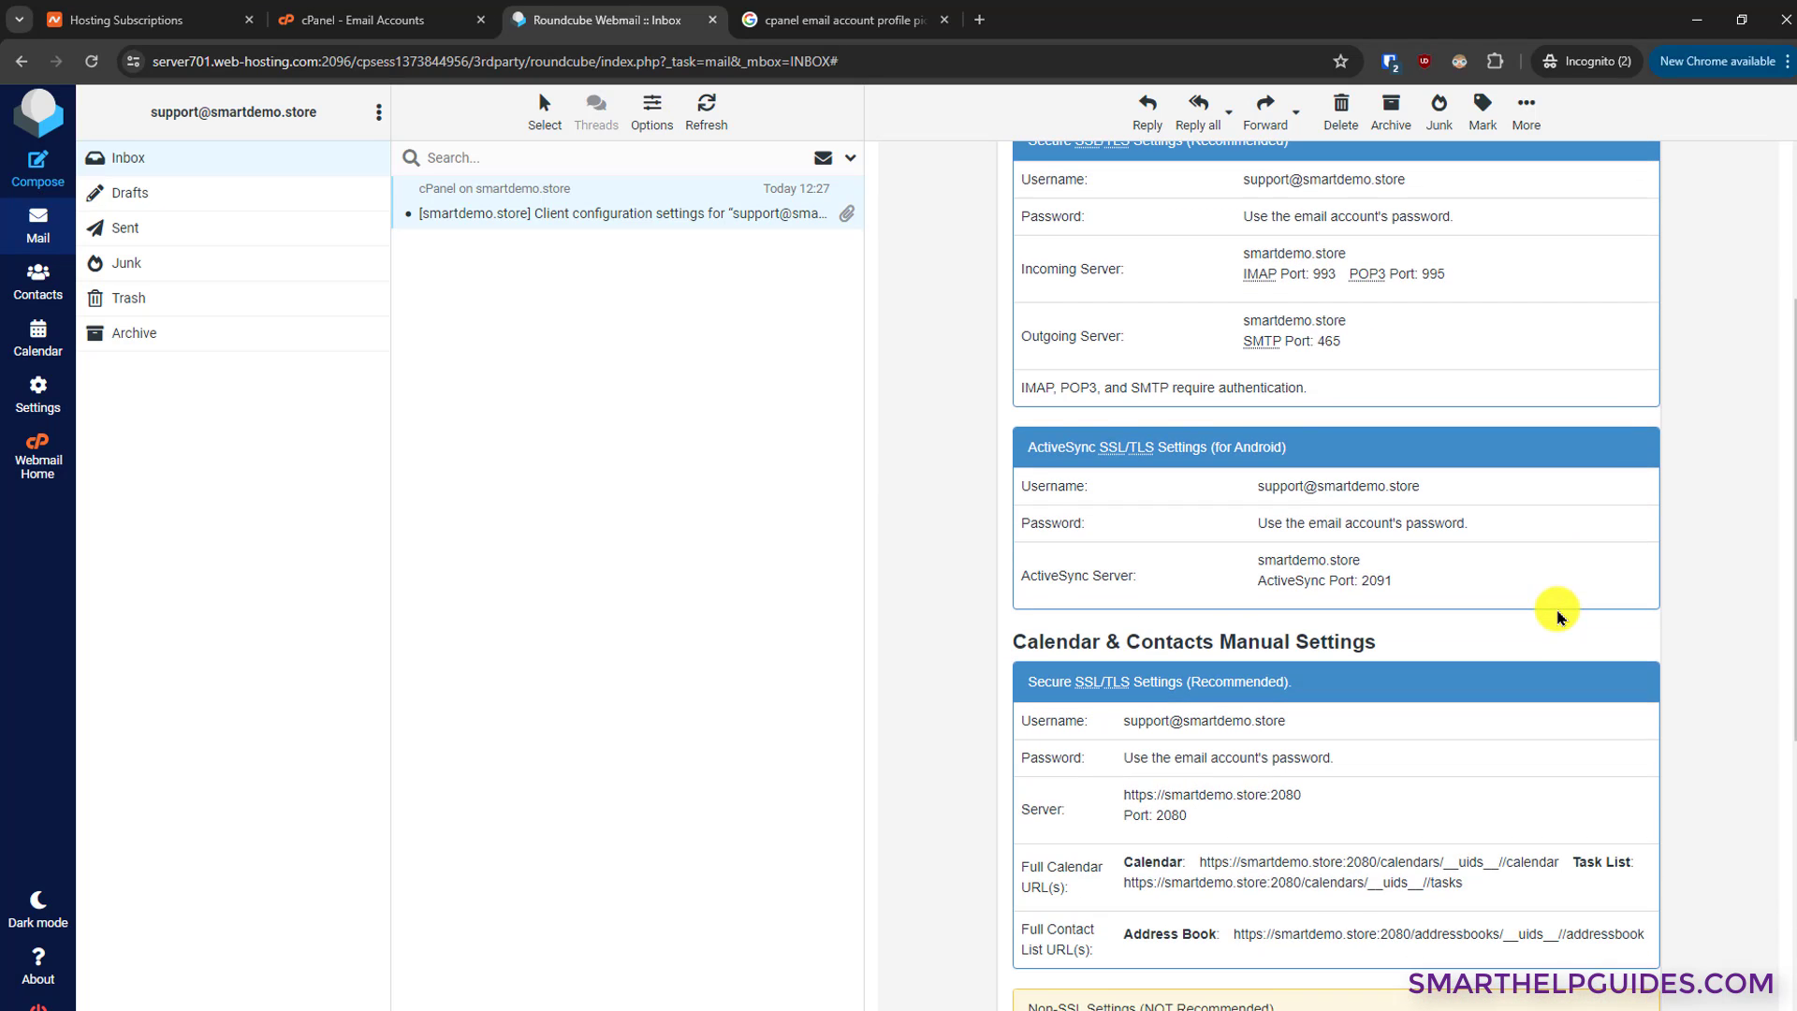
{"action": "scroll", "coordinate": [1485, 694], "scroll_direction": "down", "scroll_amount": 1}
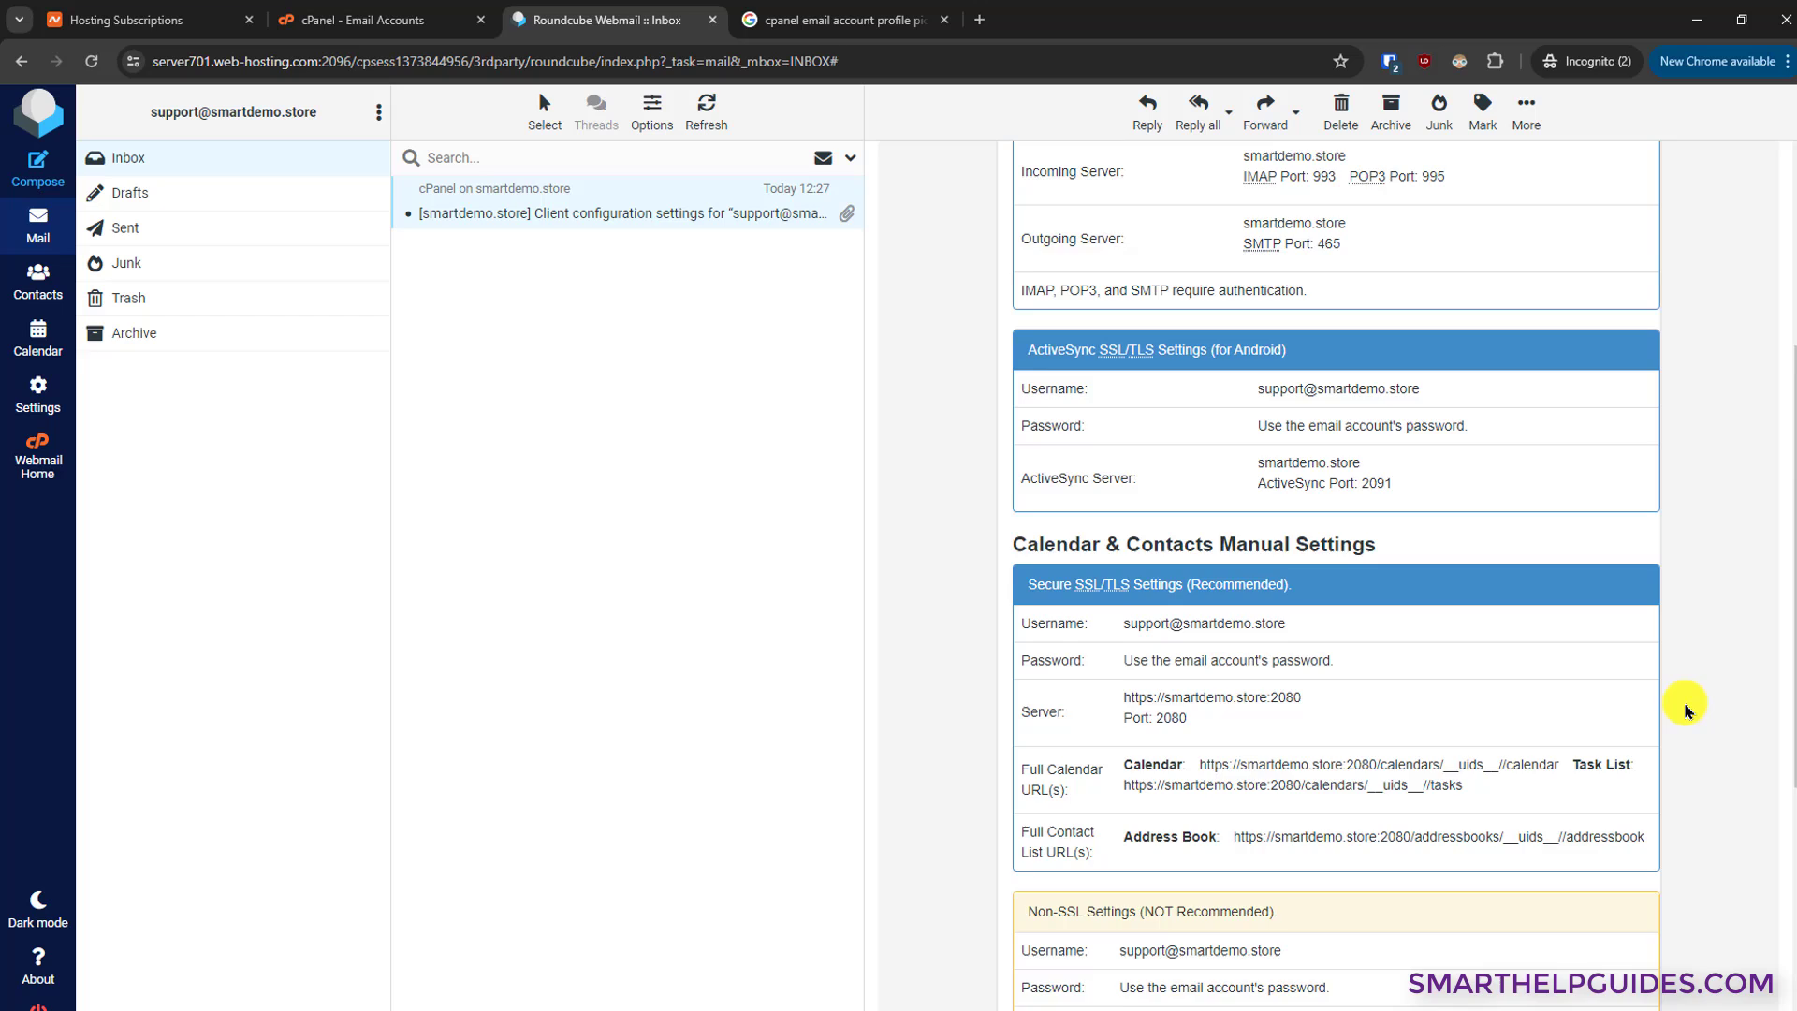
{"action": "scroll", "coordinate": [1666, 698], "scroll_direction": "down", "scroll_amount": 3}
{"action": "scroll", "coordinate": [1649, 686], "scroll_direction": "up", "scroll_amount": 2}
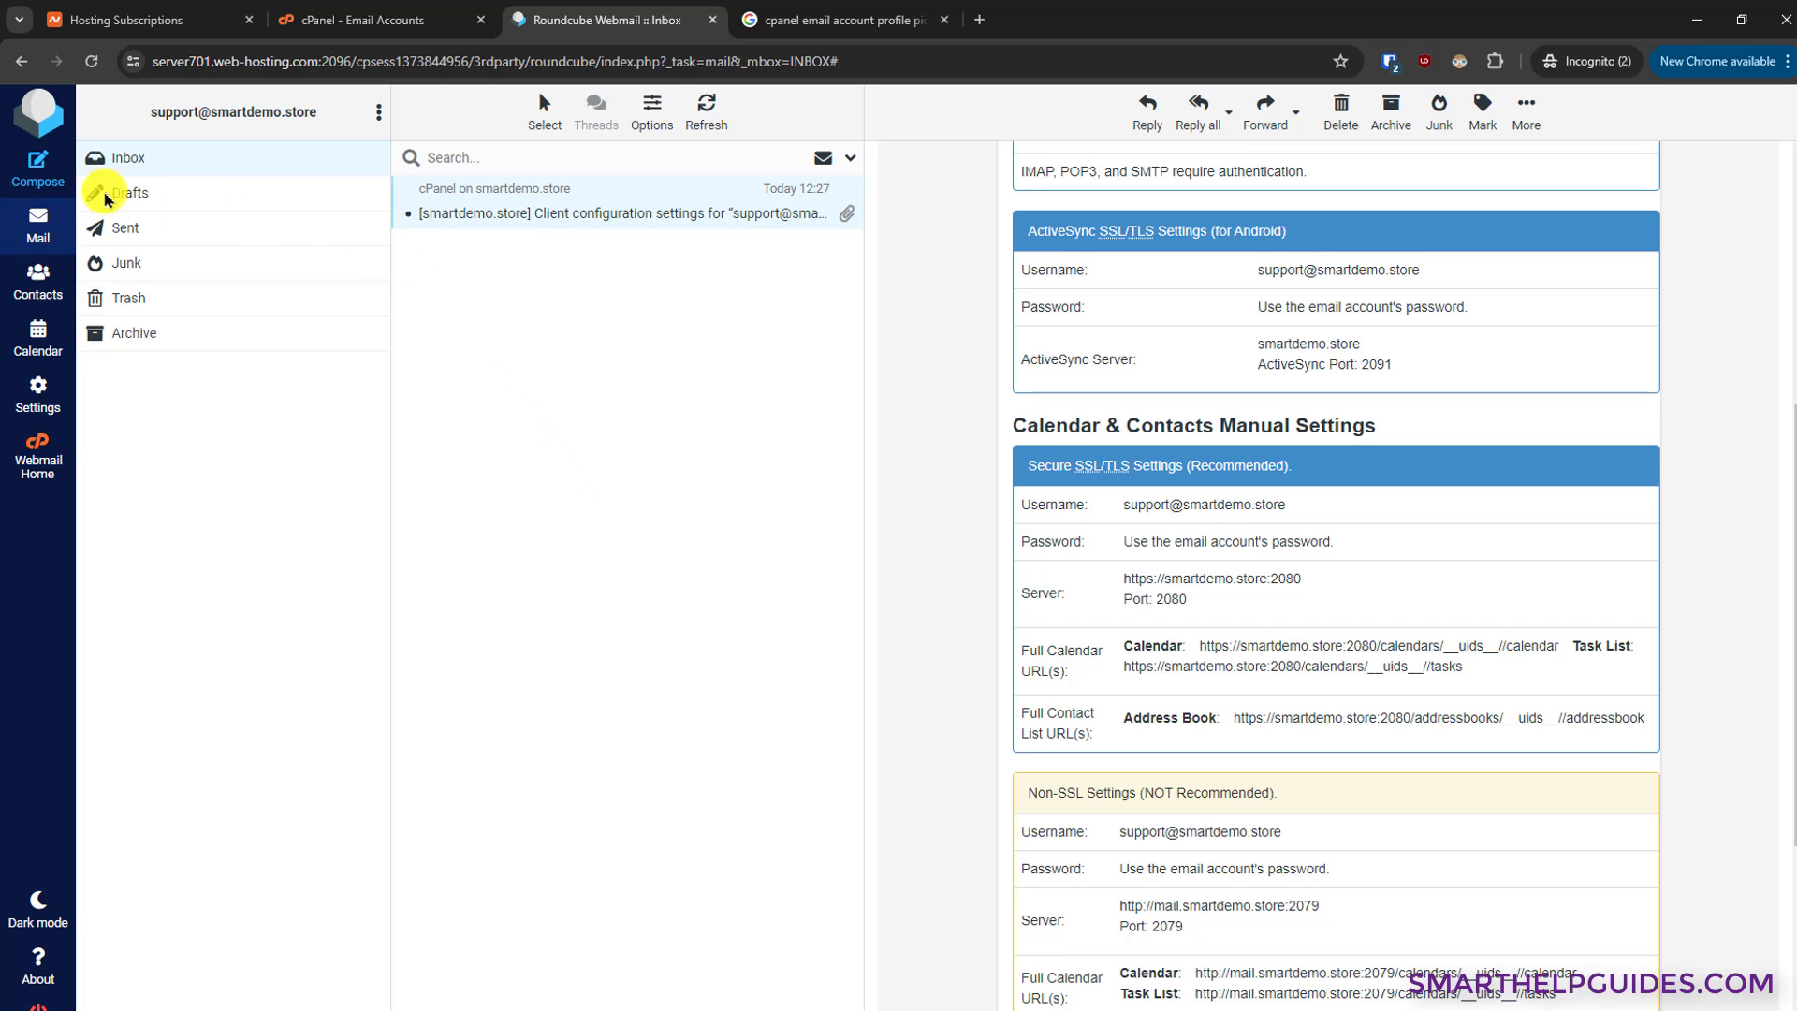
Send a Highest-priority test email with return receipt and delivery notice, then check Sent.
{"action": "left_click", "coordinate": [33, 169]}
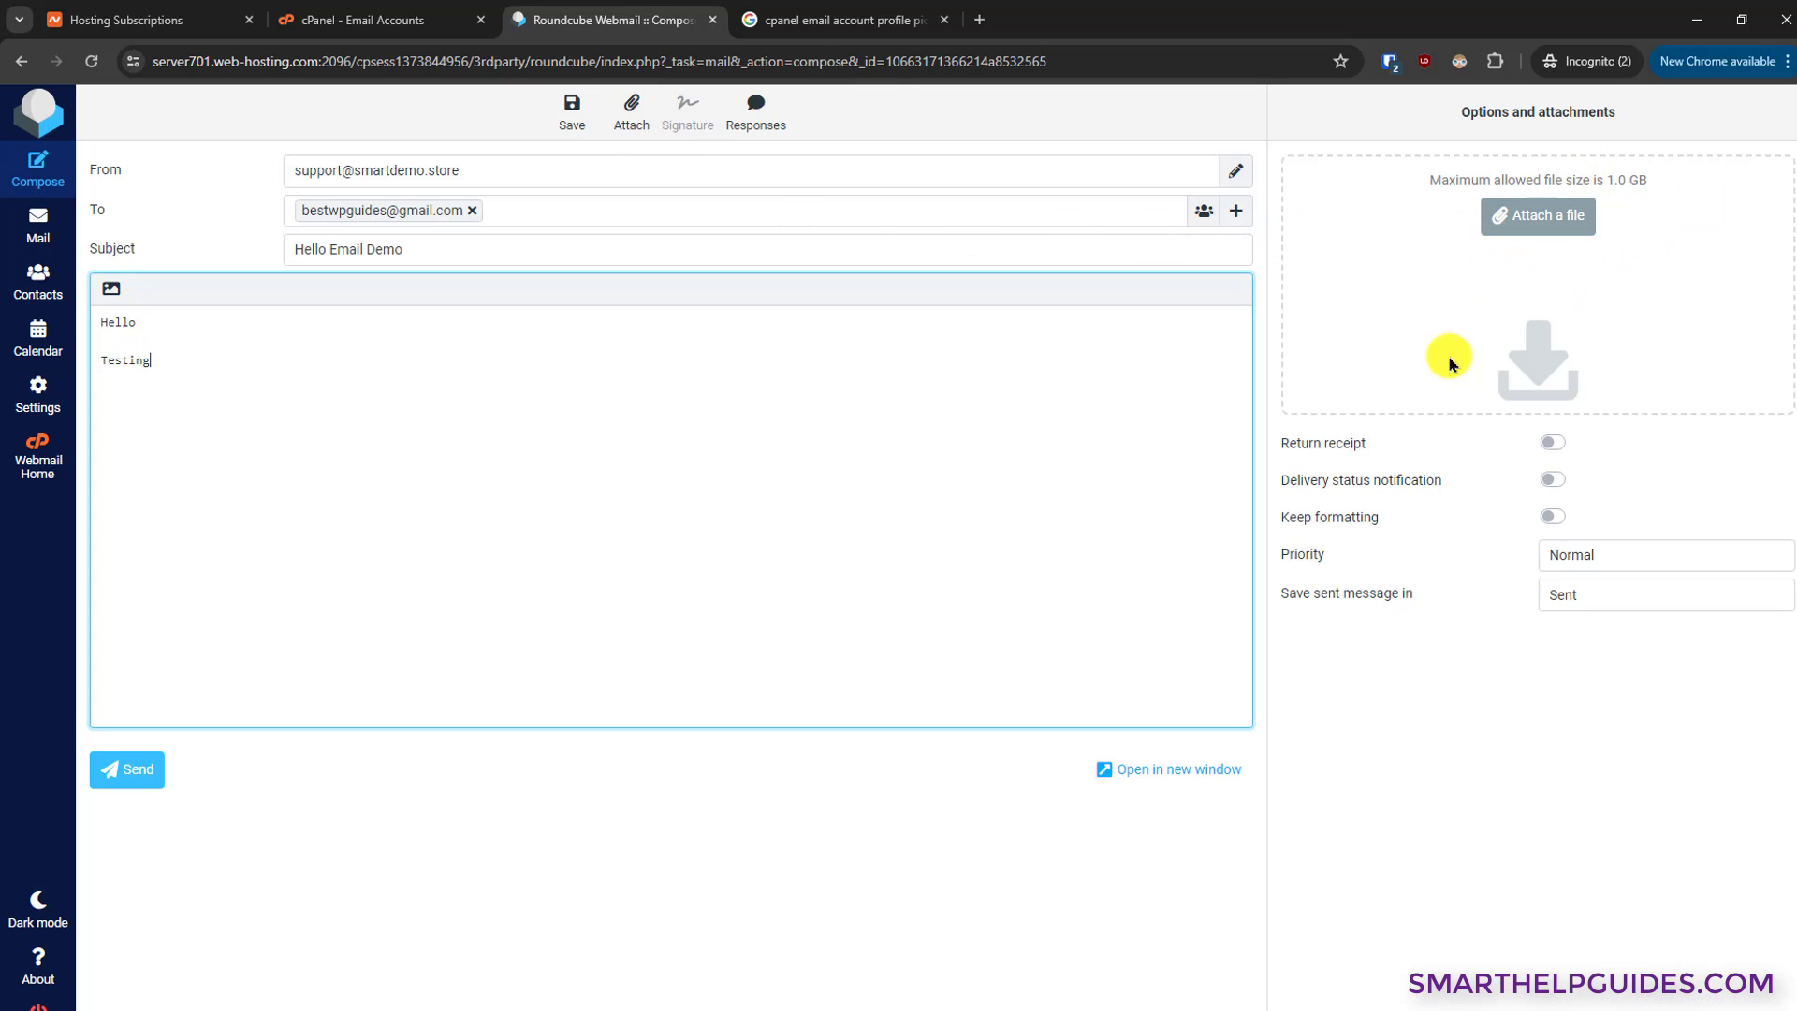
{"action": "left_click", "coordinate": [1552, 443]}
{"action": "left_click", "coordinate": [1552, 479]}
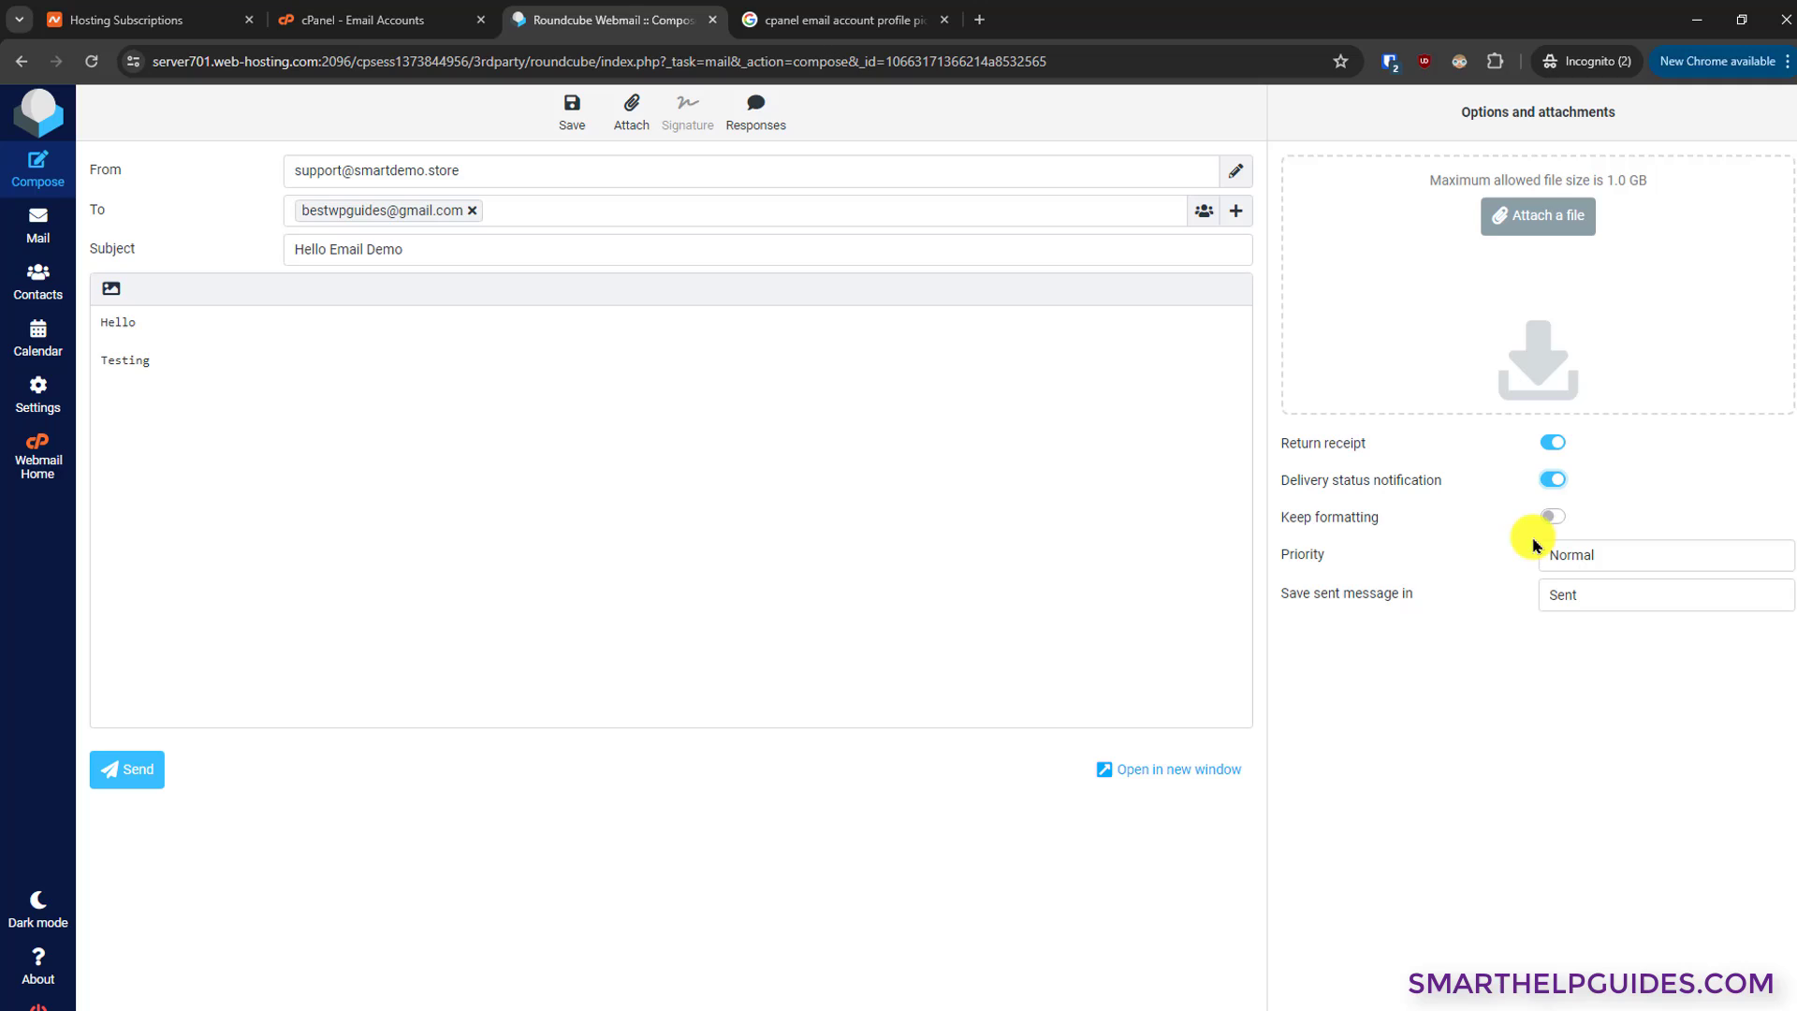
{"action": "left_click", "coordinate": [1550, 515]}
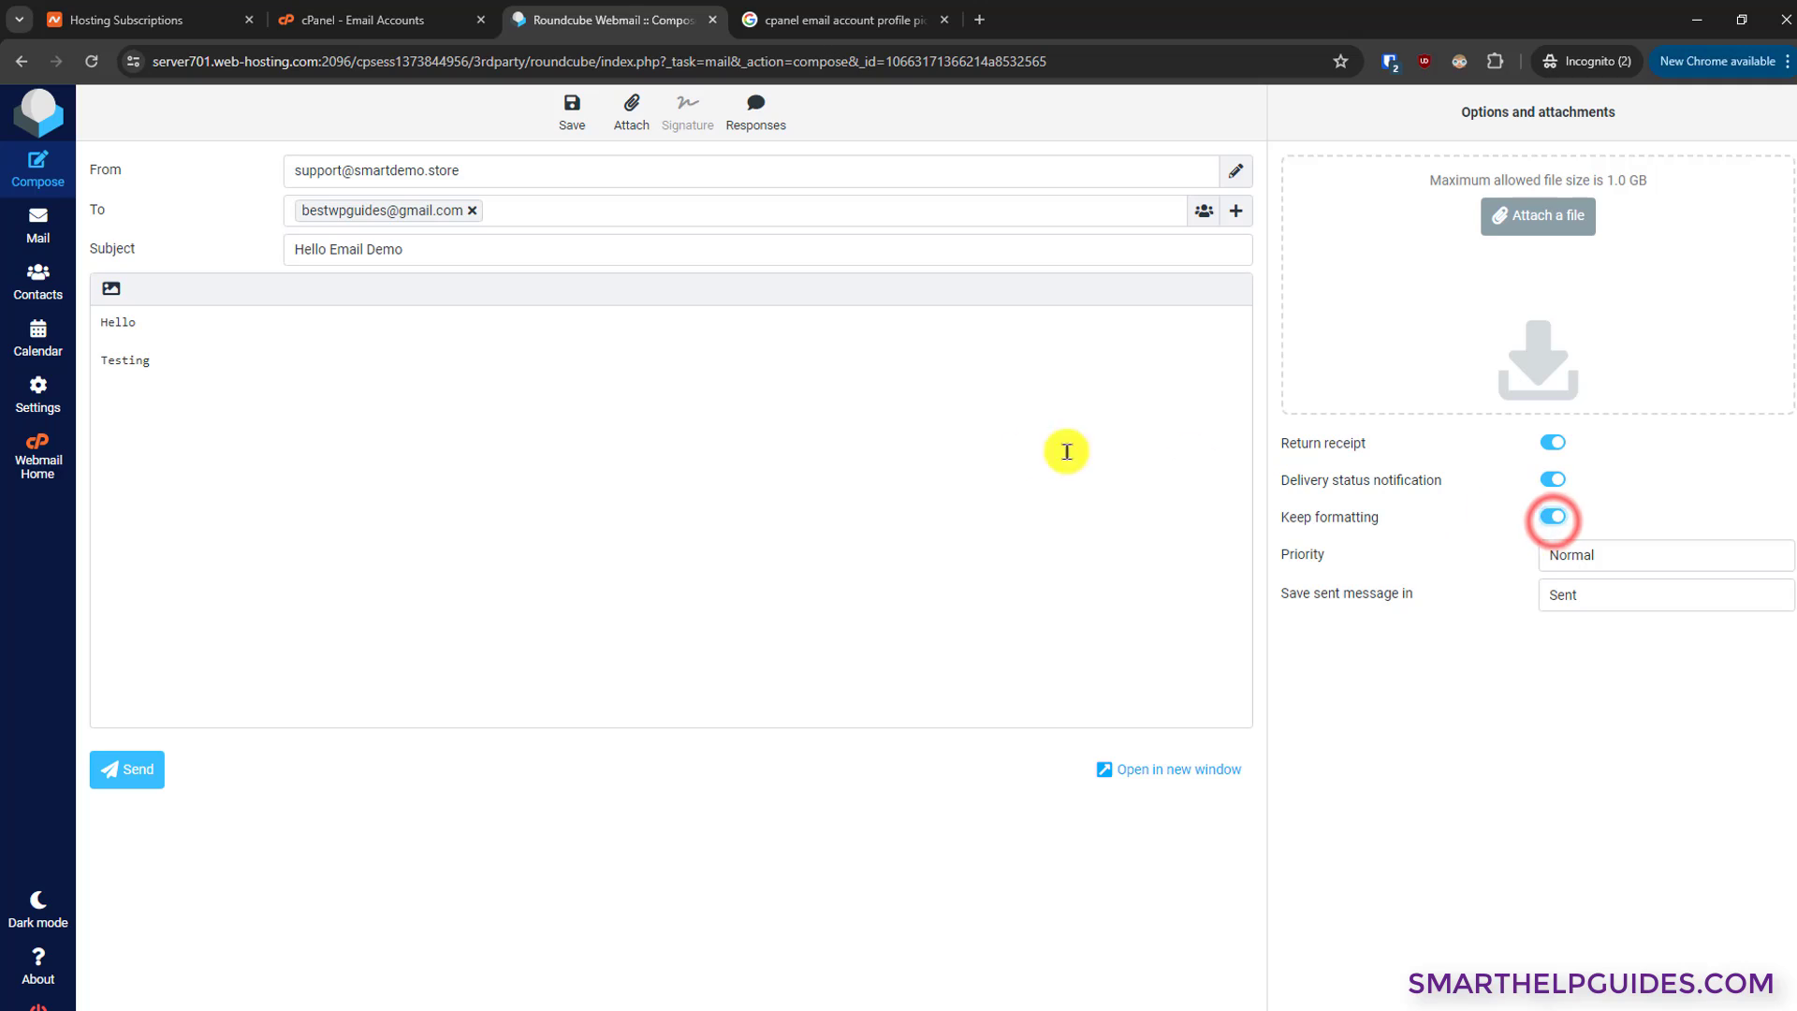
{"action": "left_click", "coordinate": [1569, 521]}
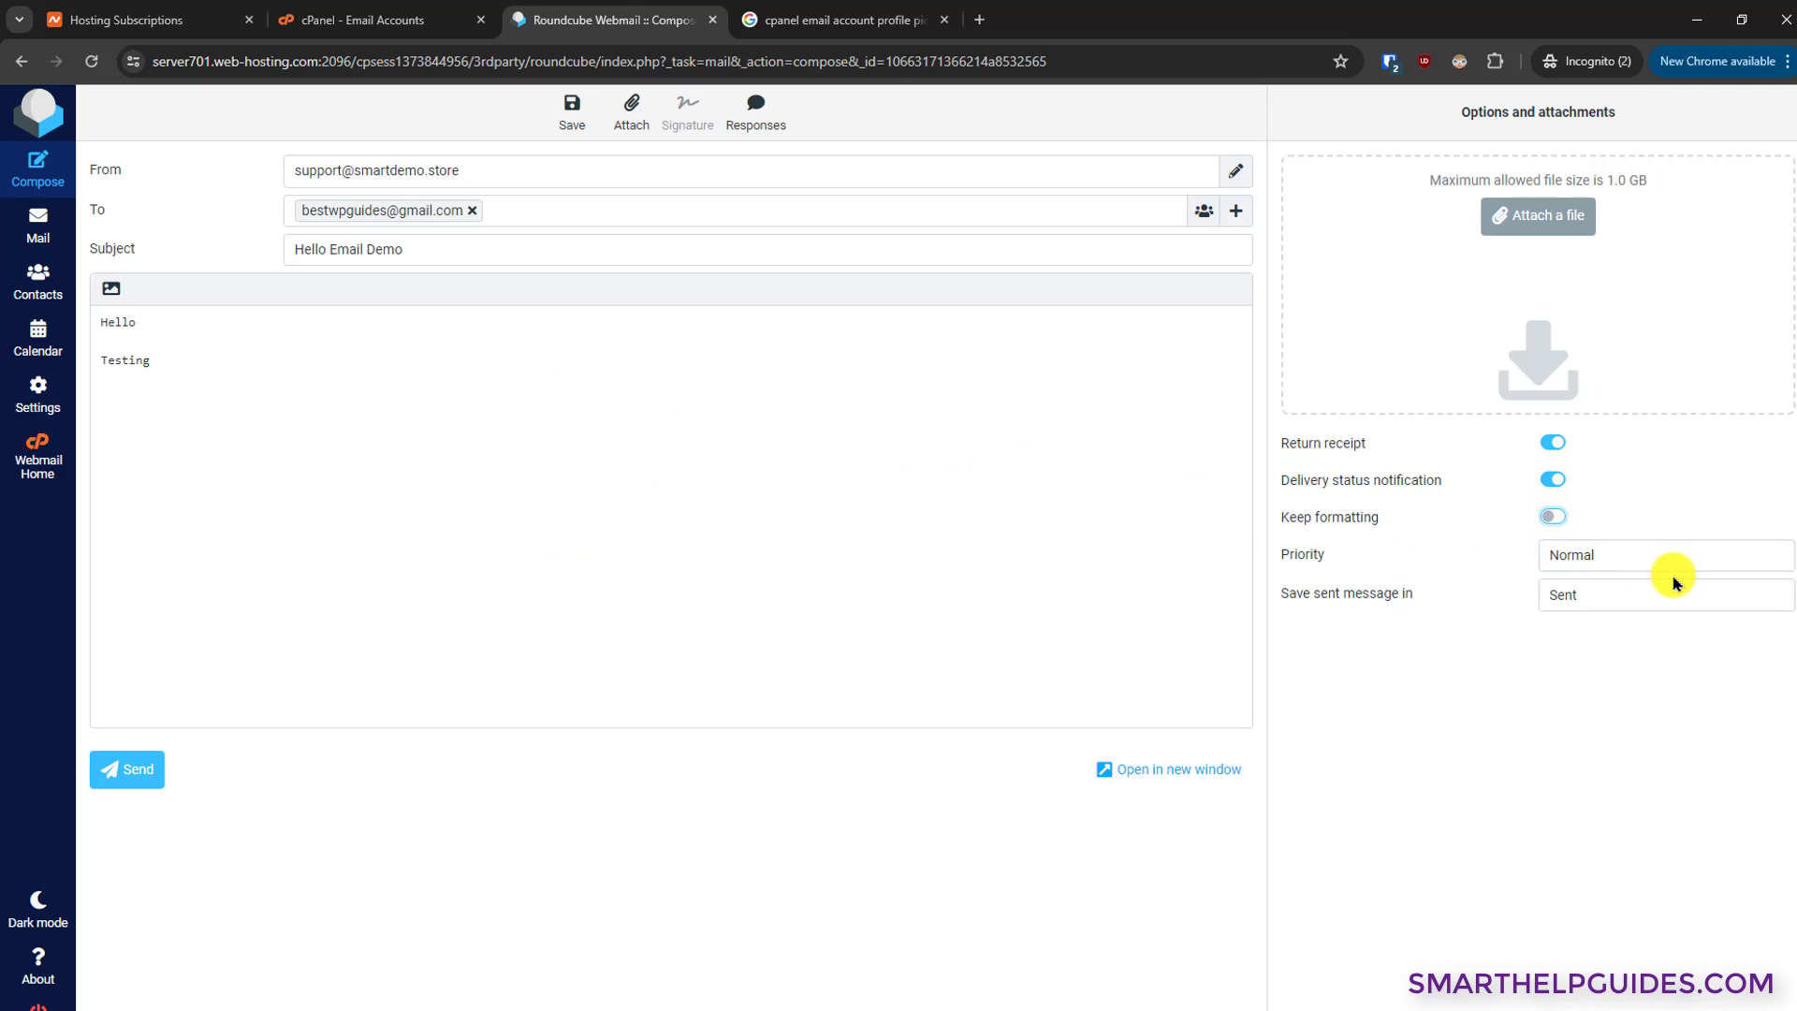
{"action": "left_click", "coordinate": [1582, 557]}
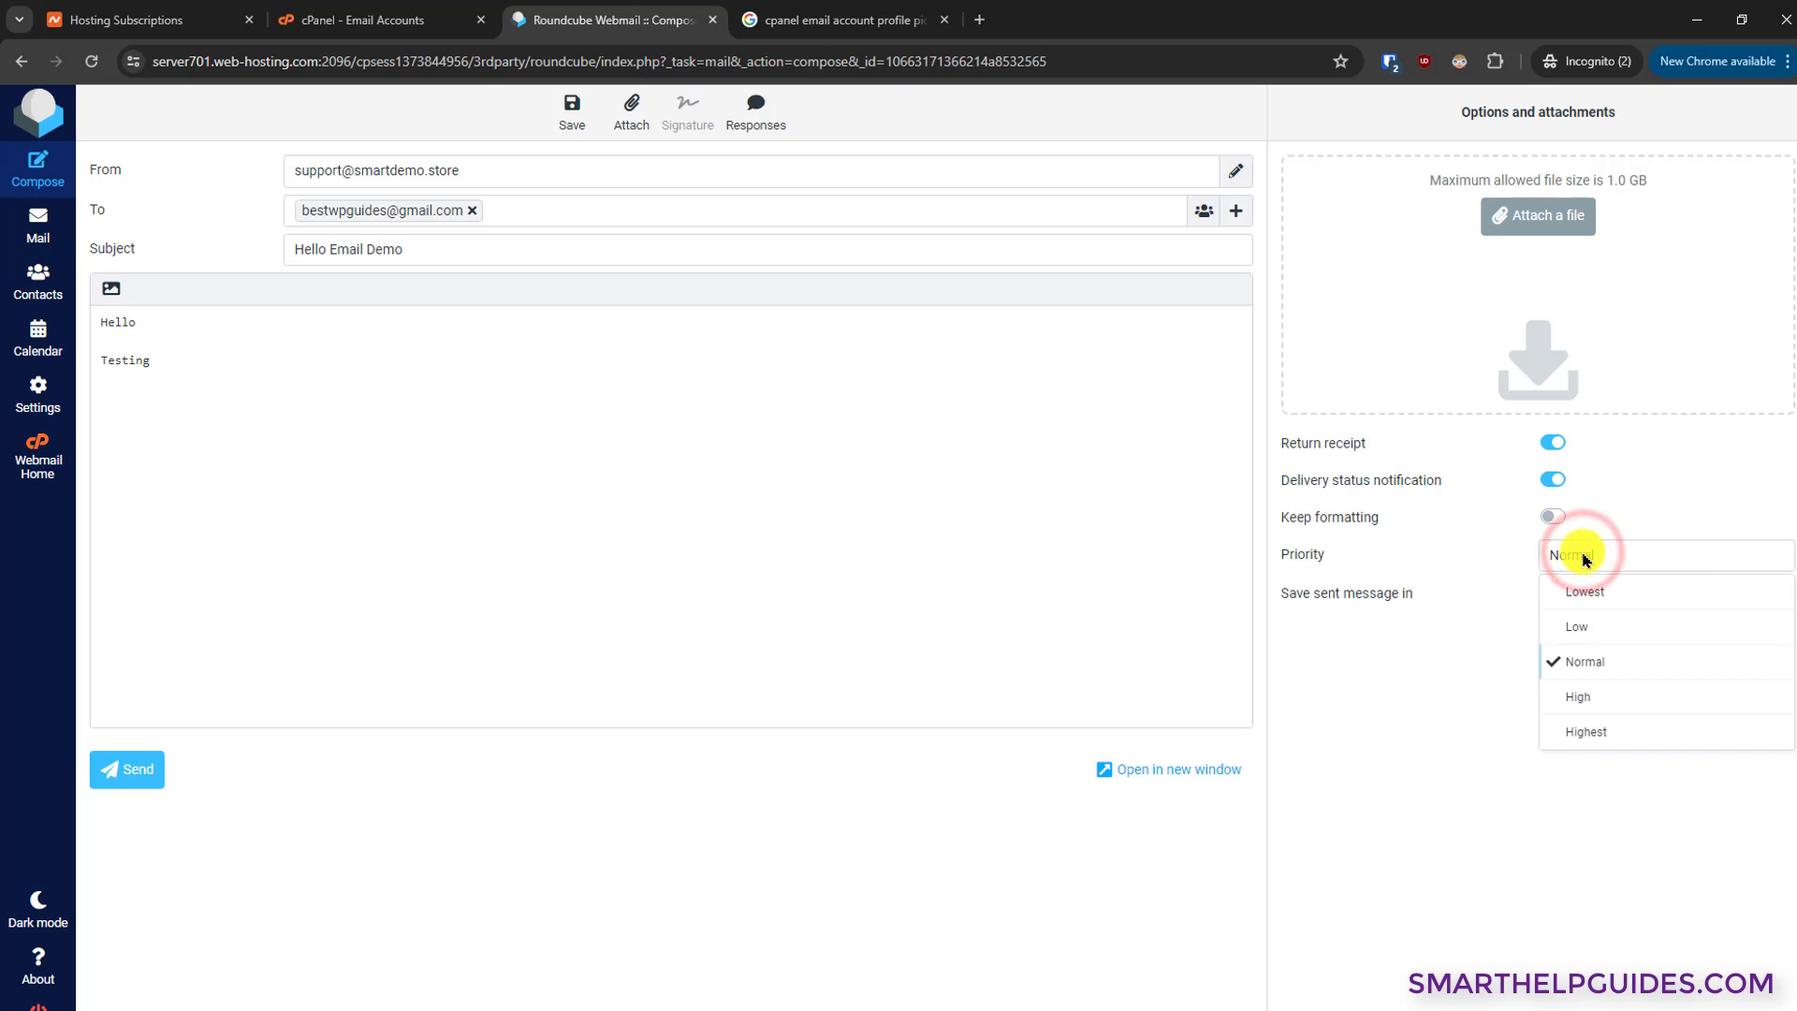
{"action": "left_click", "coordinate": [1586, 735]}
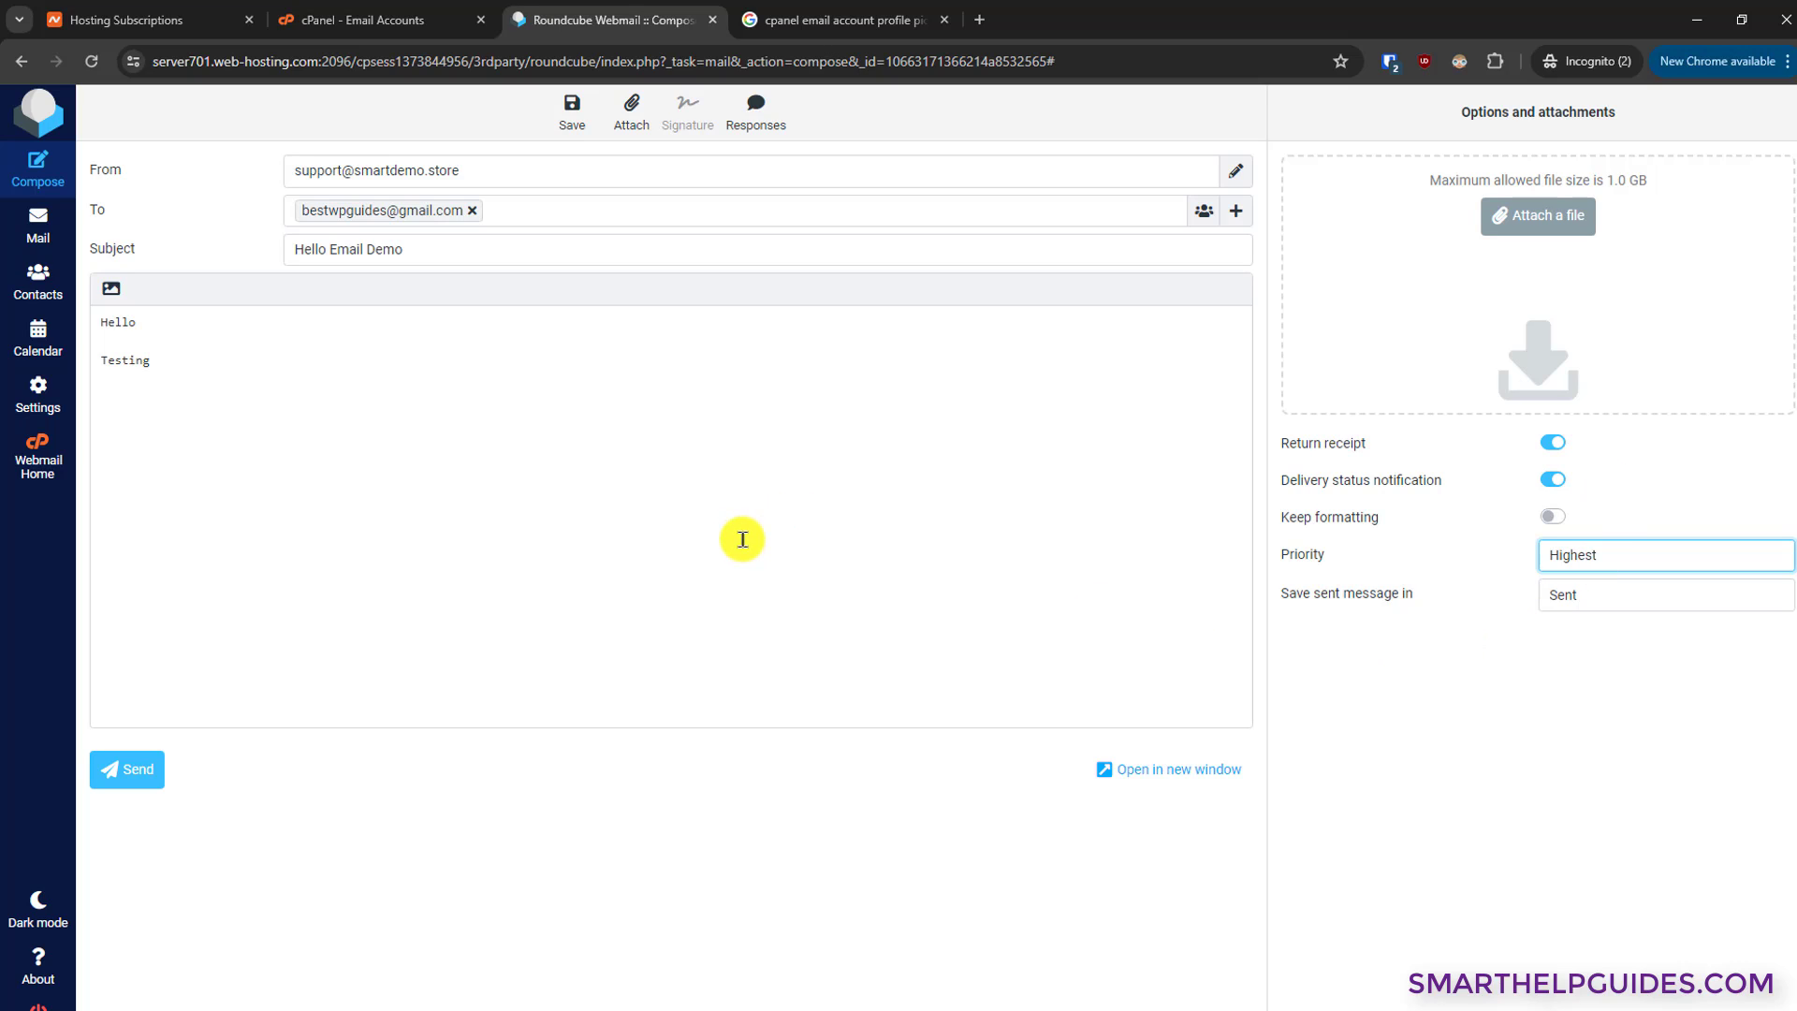
{"action": "left_click", "coordinate": [126, 770]}
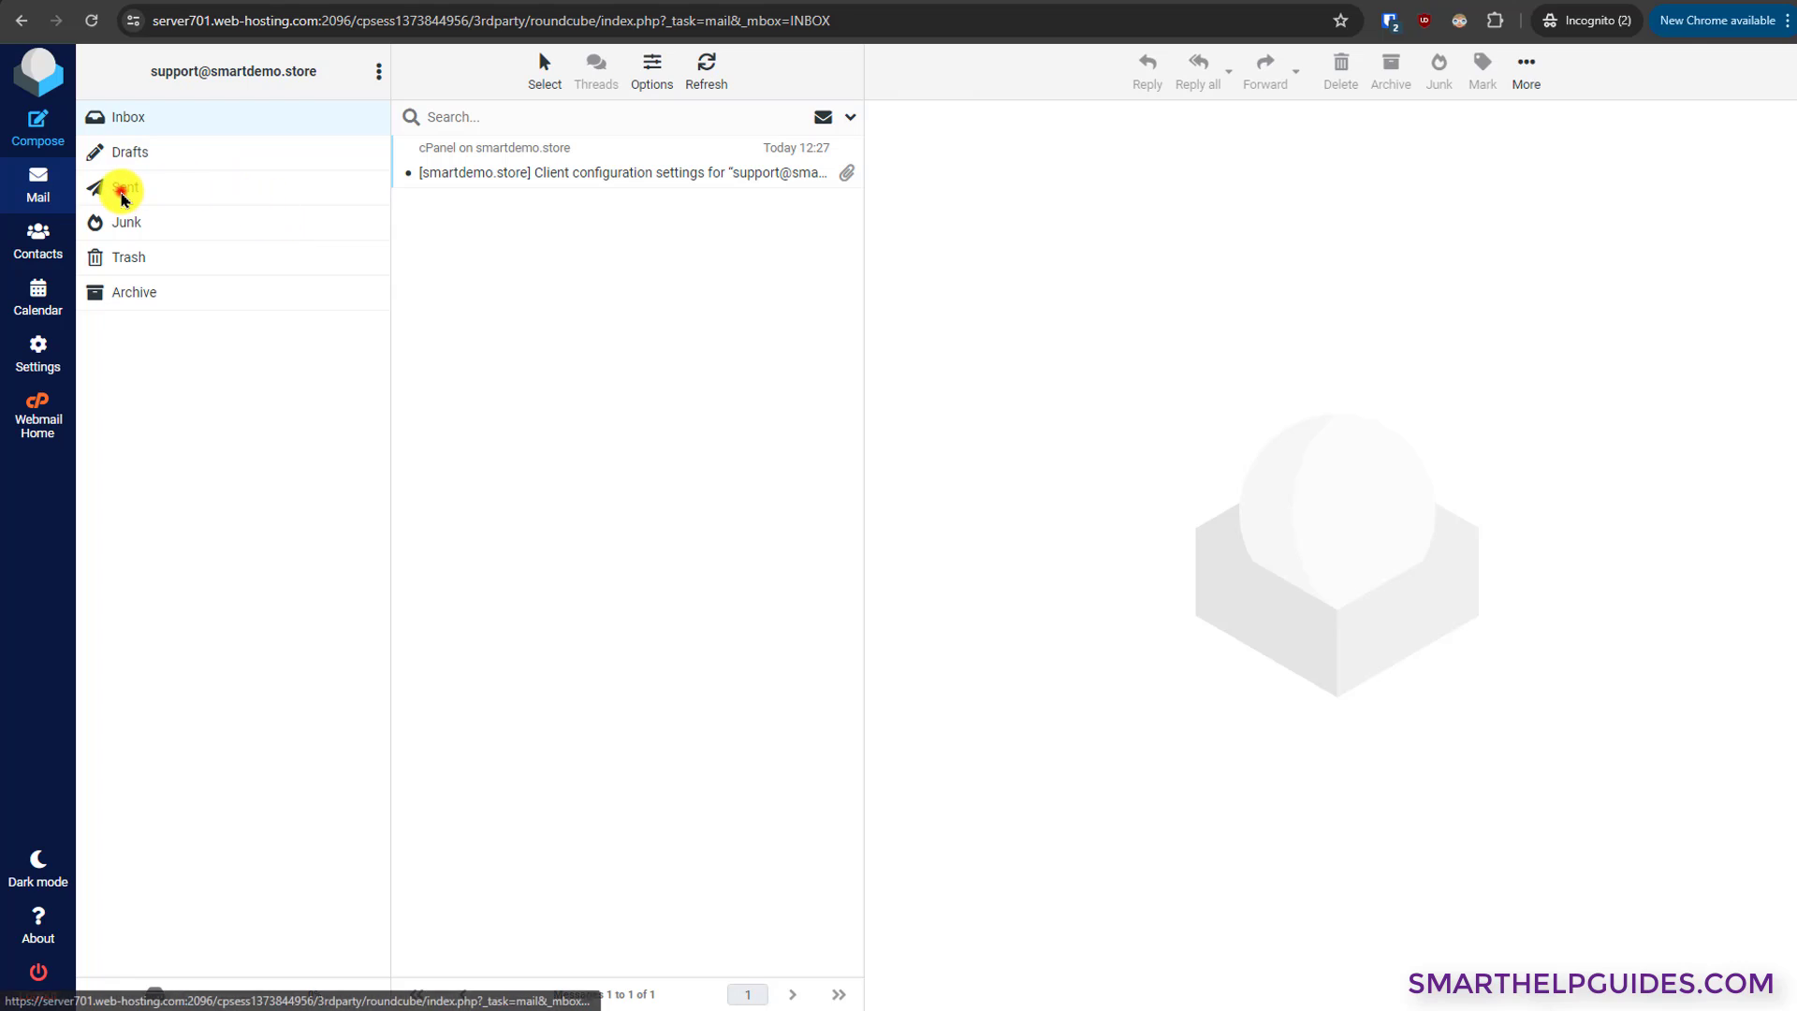
{"action": "left_click", "coordinate": [120, 186]}
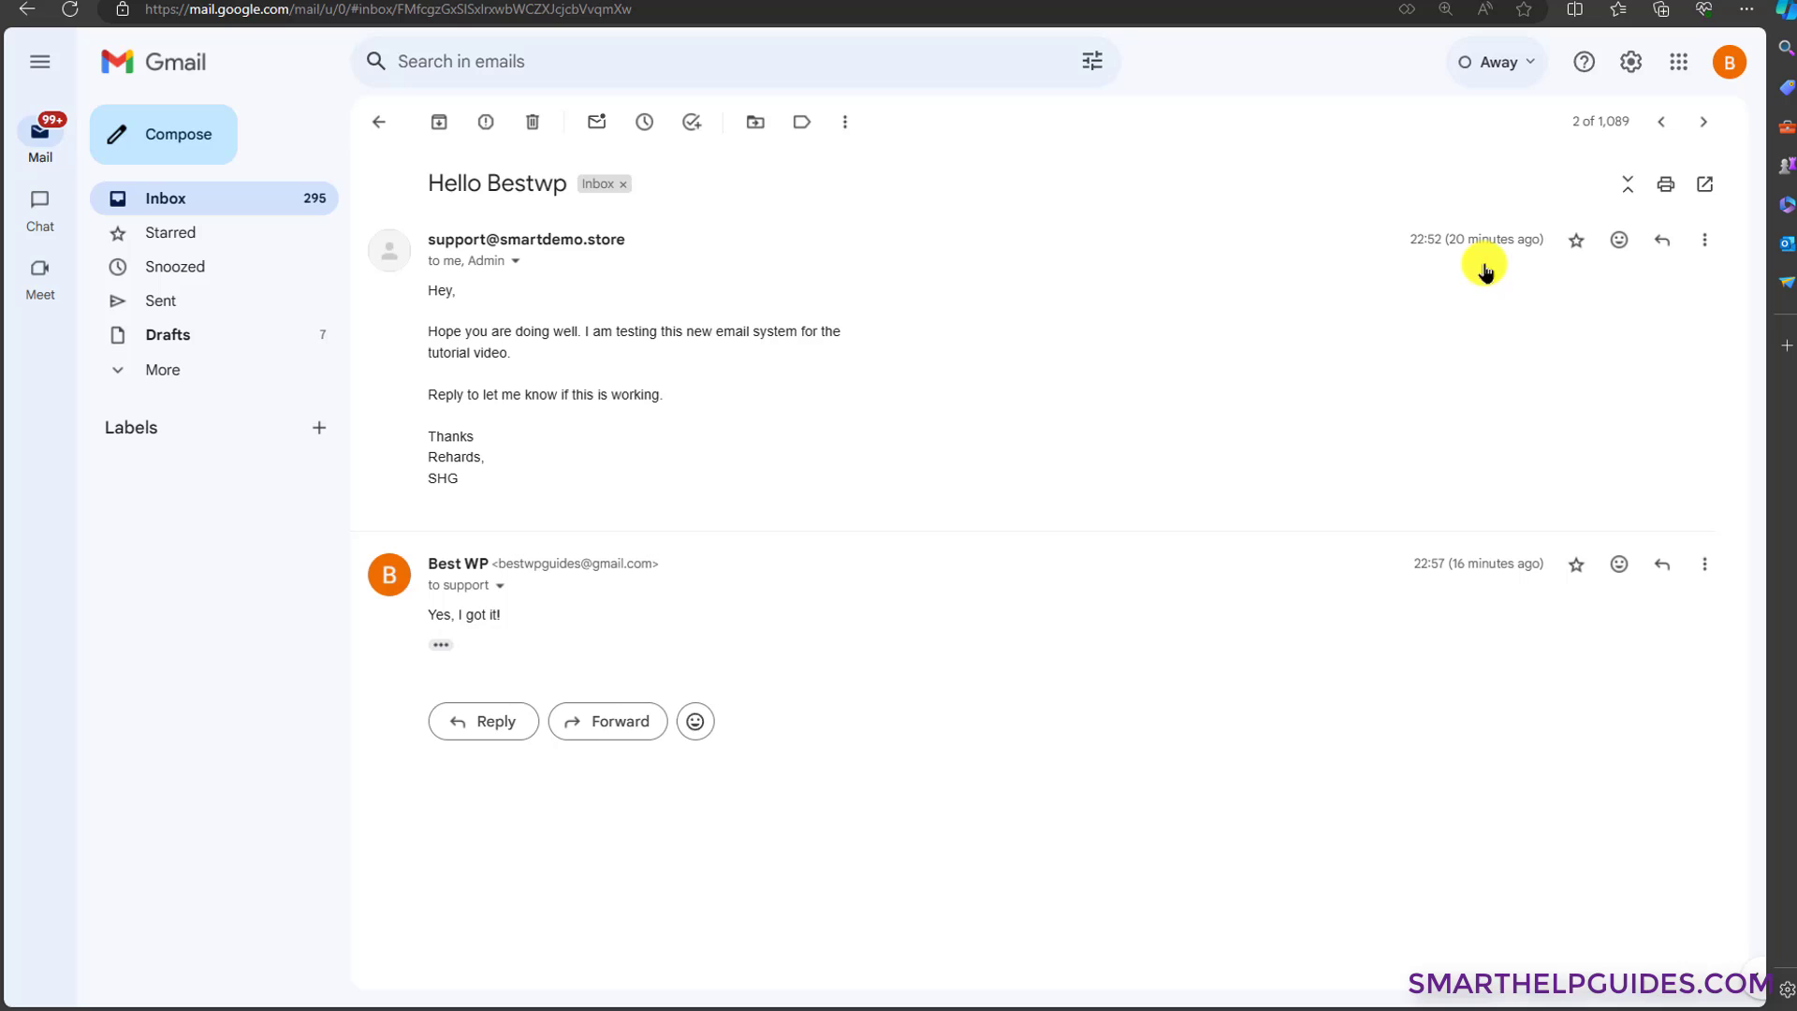
{"action": "left_click", "coordinate": [516, 261]}
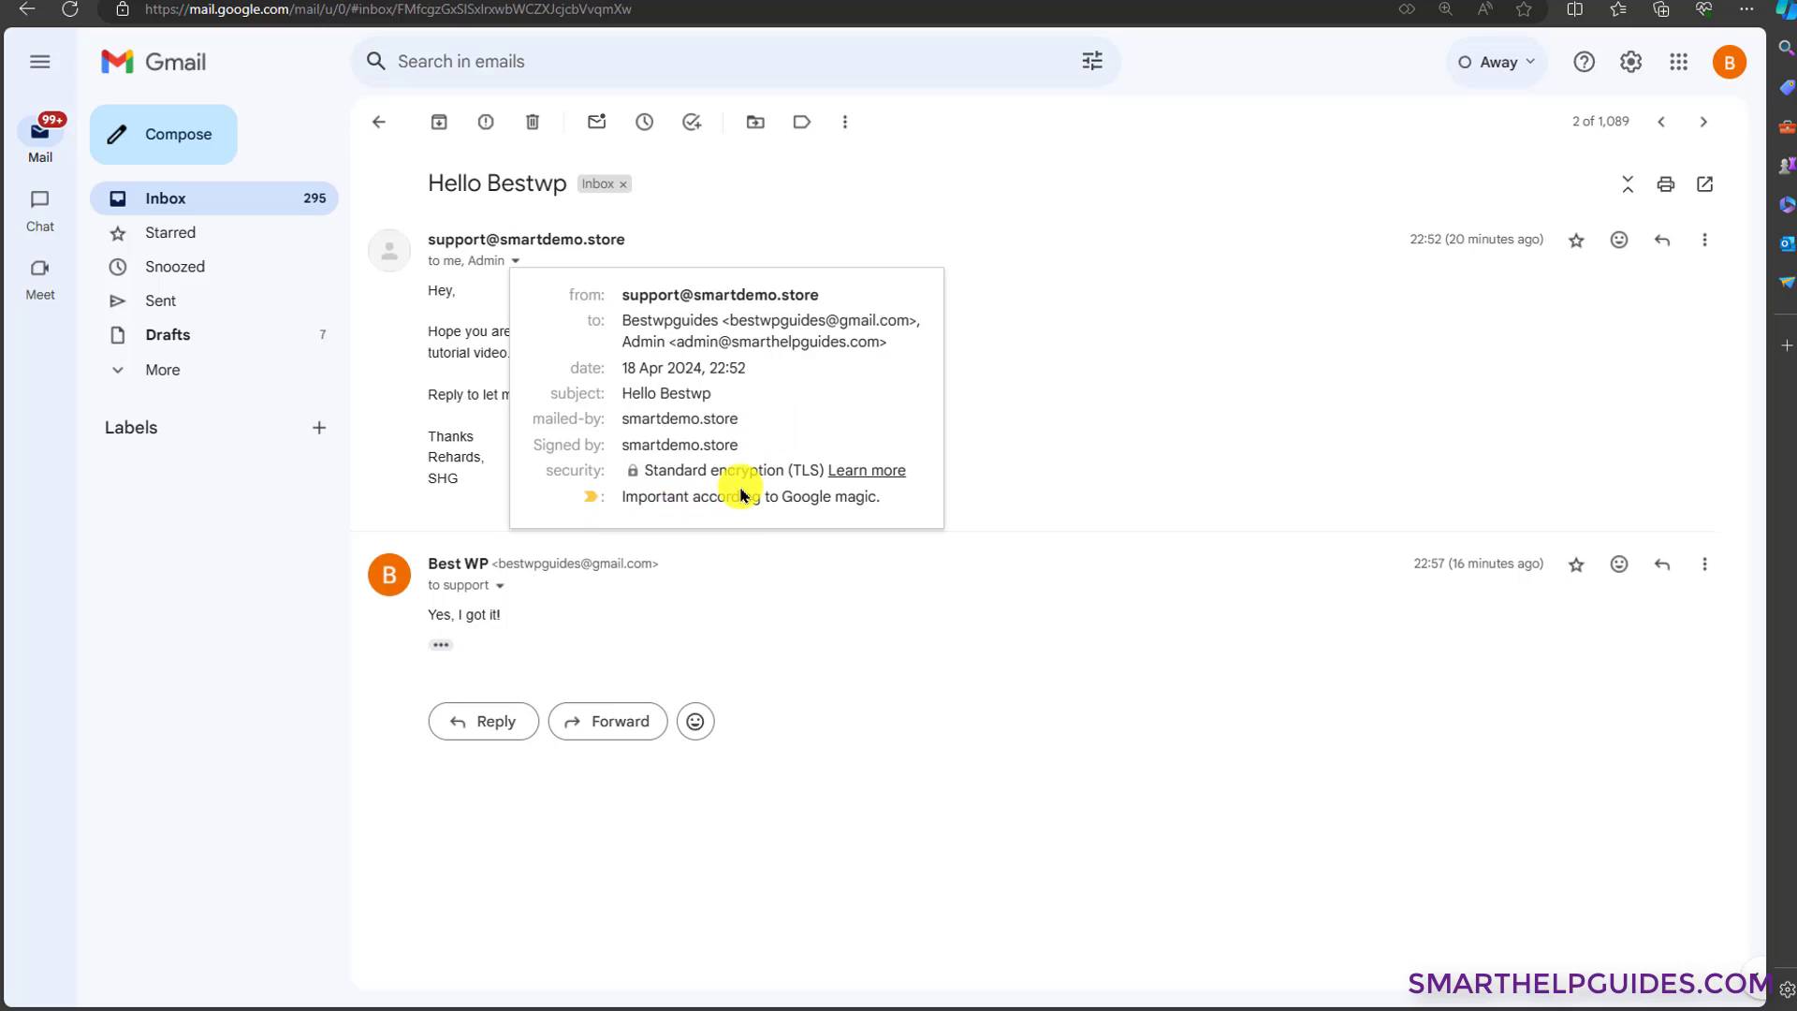
{"action": "left_click", "coordinate": [1057, 456]}
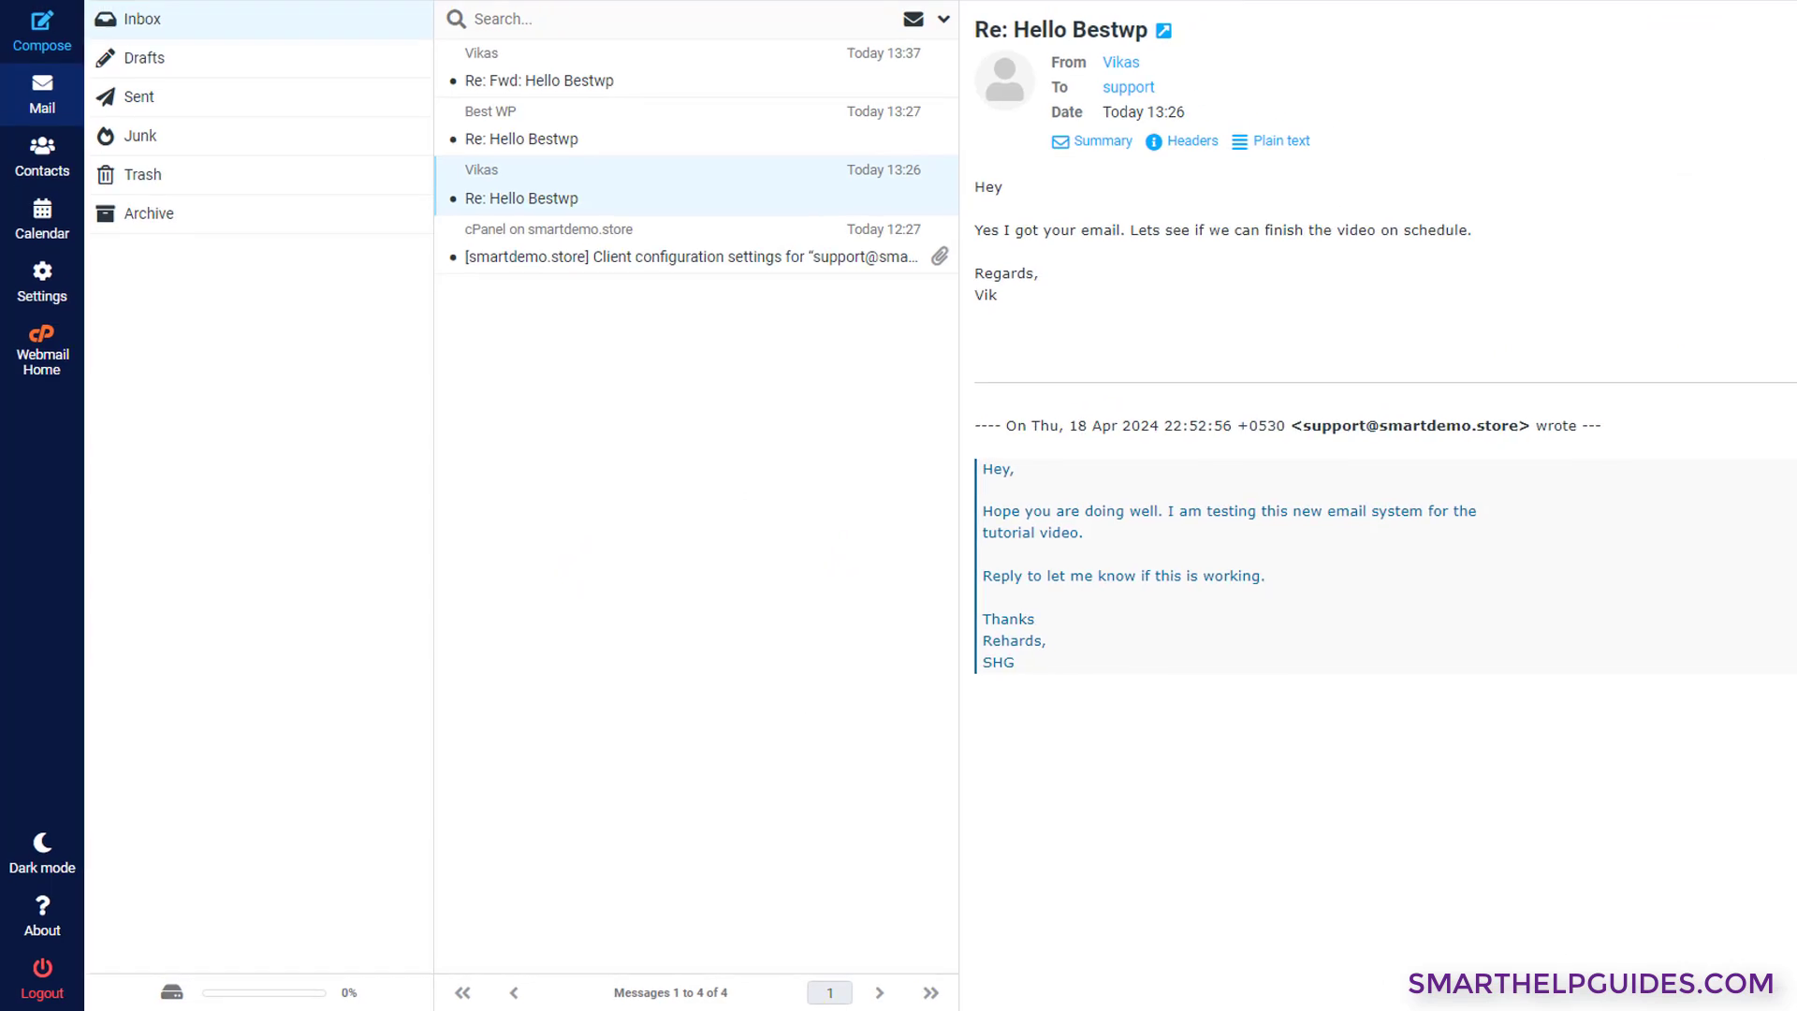
{"action": "left_click", "coordinate": [1725, 321]}
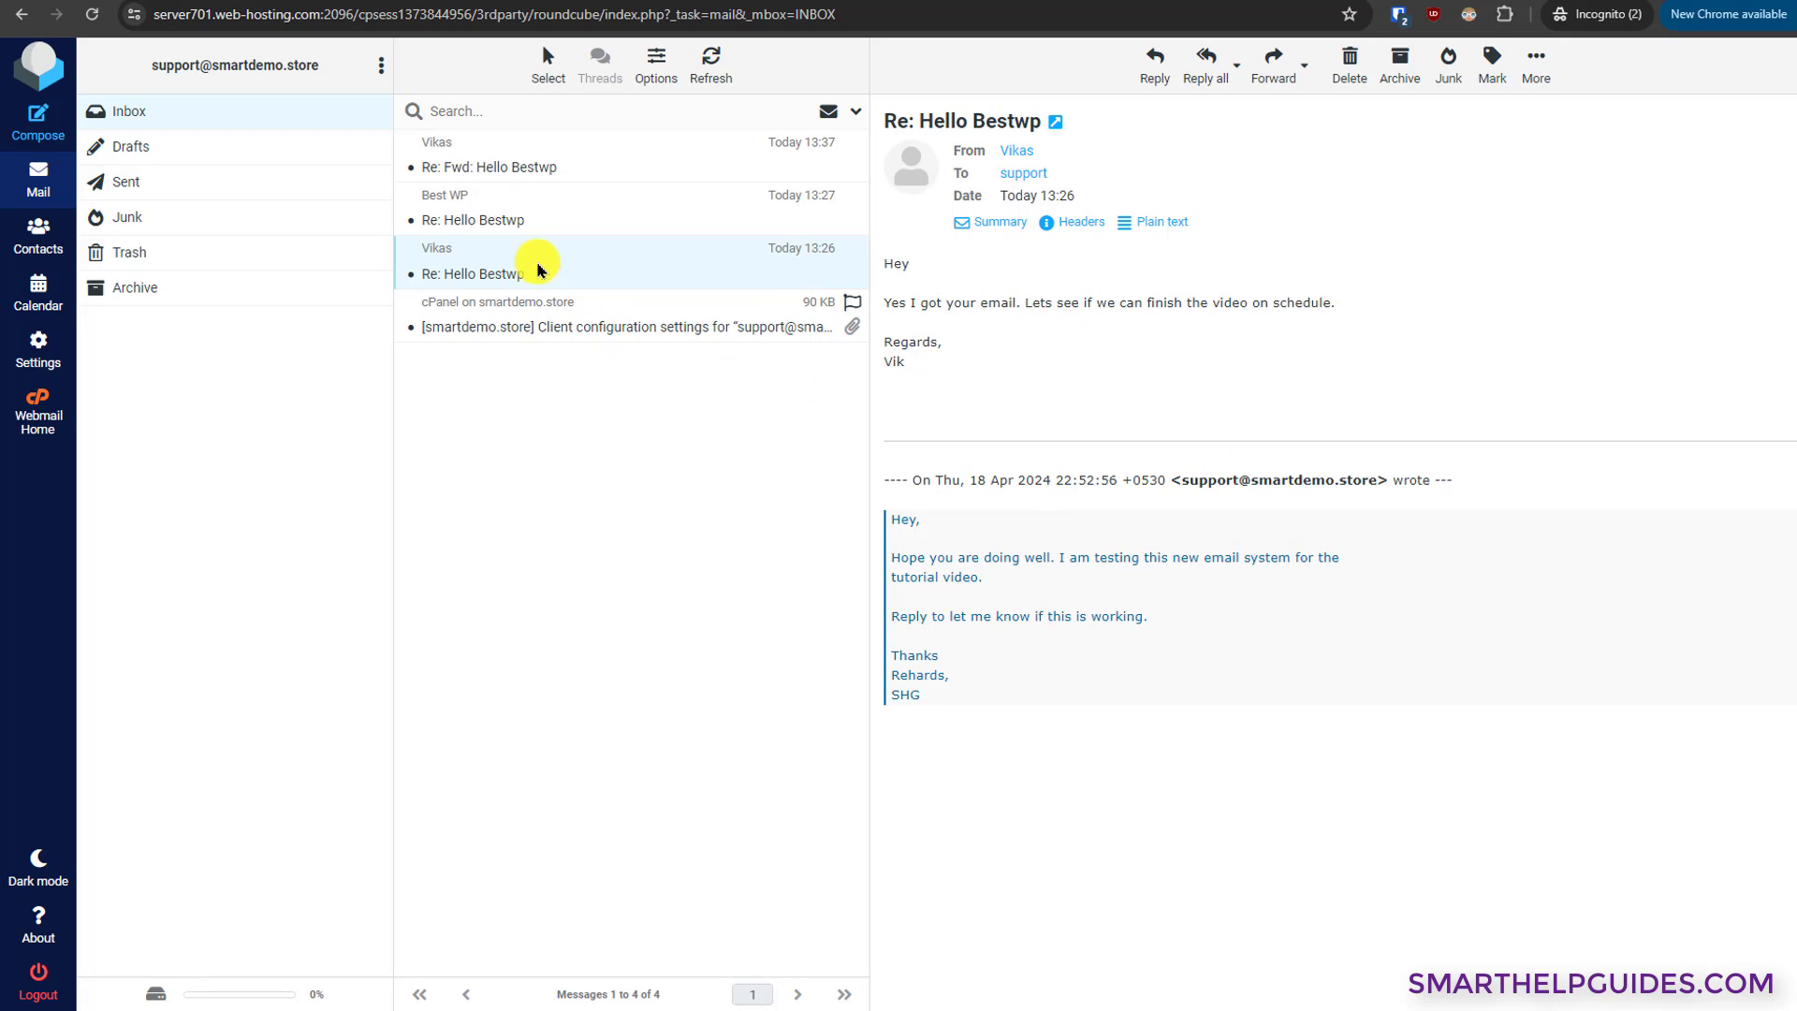
Open the Best WP 'Re: Hello Bestwp' reply in the inbox.
{"action": "left_click", "coordinate": [529, 221]}
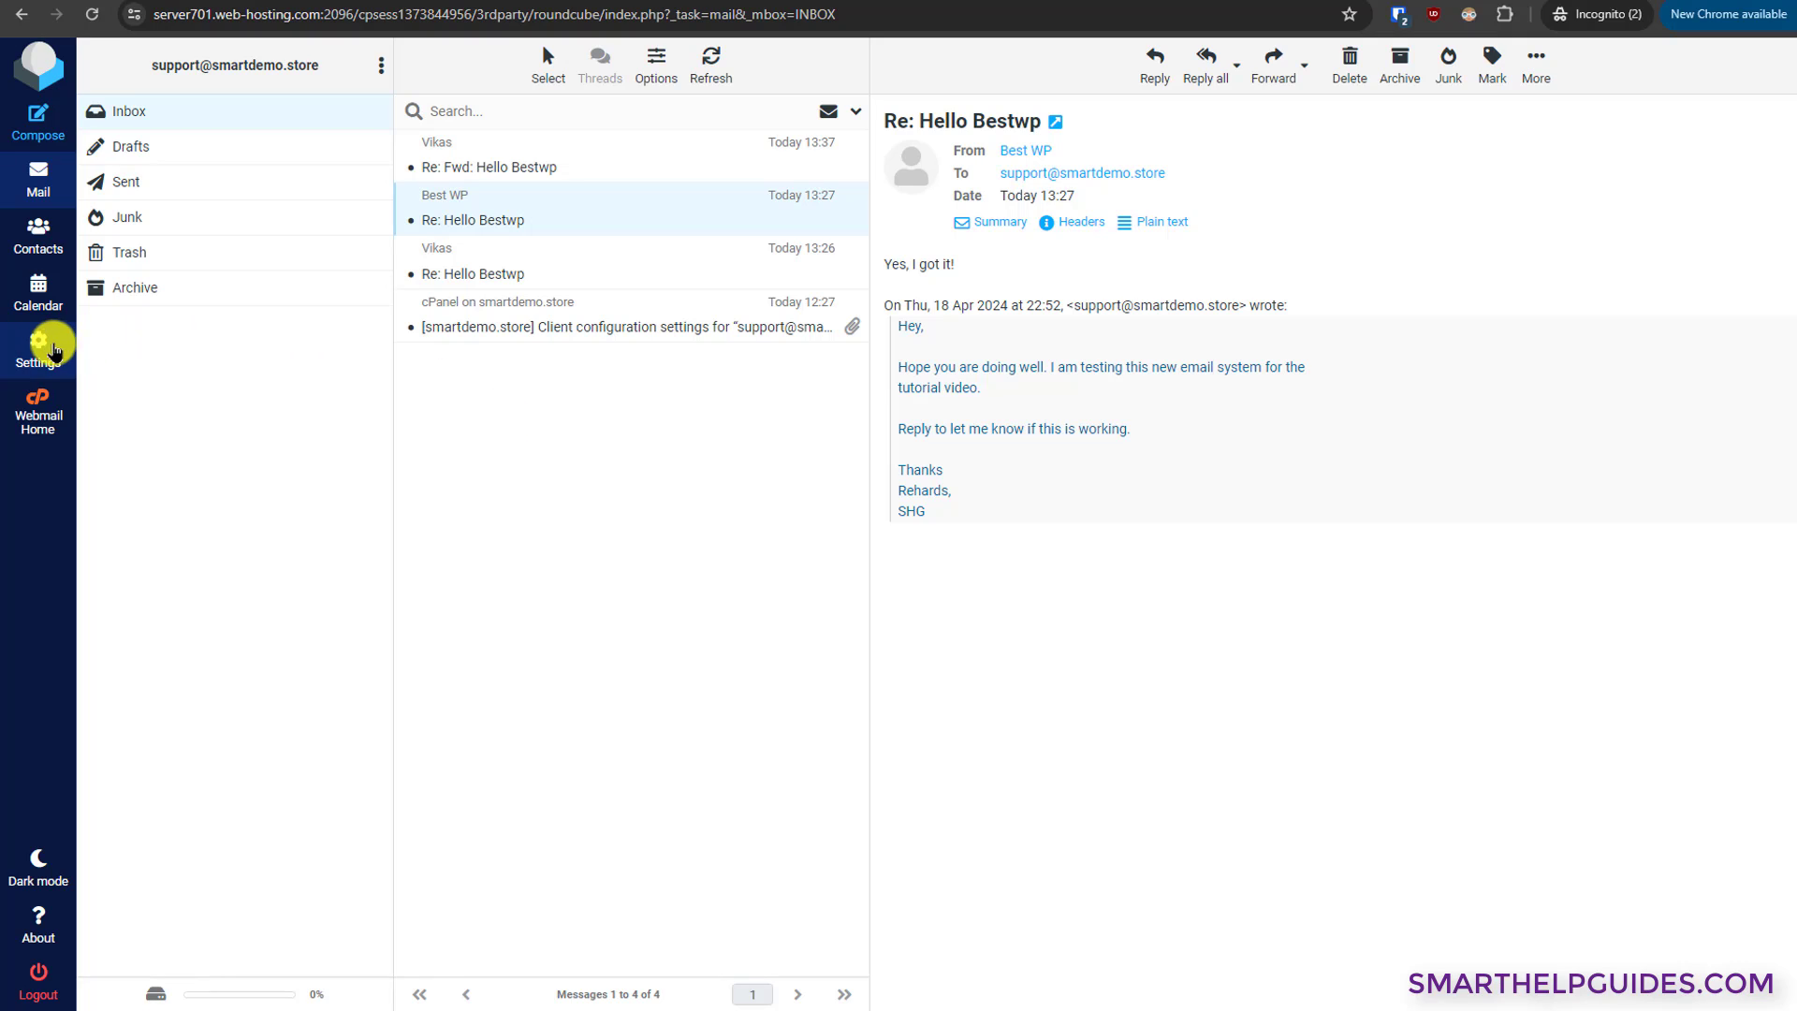
Open Roundcube settings and go to the support address identity.
{"action": "left_click", "coordinate": [37, 347]}
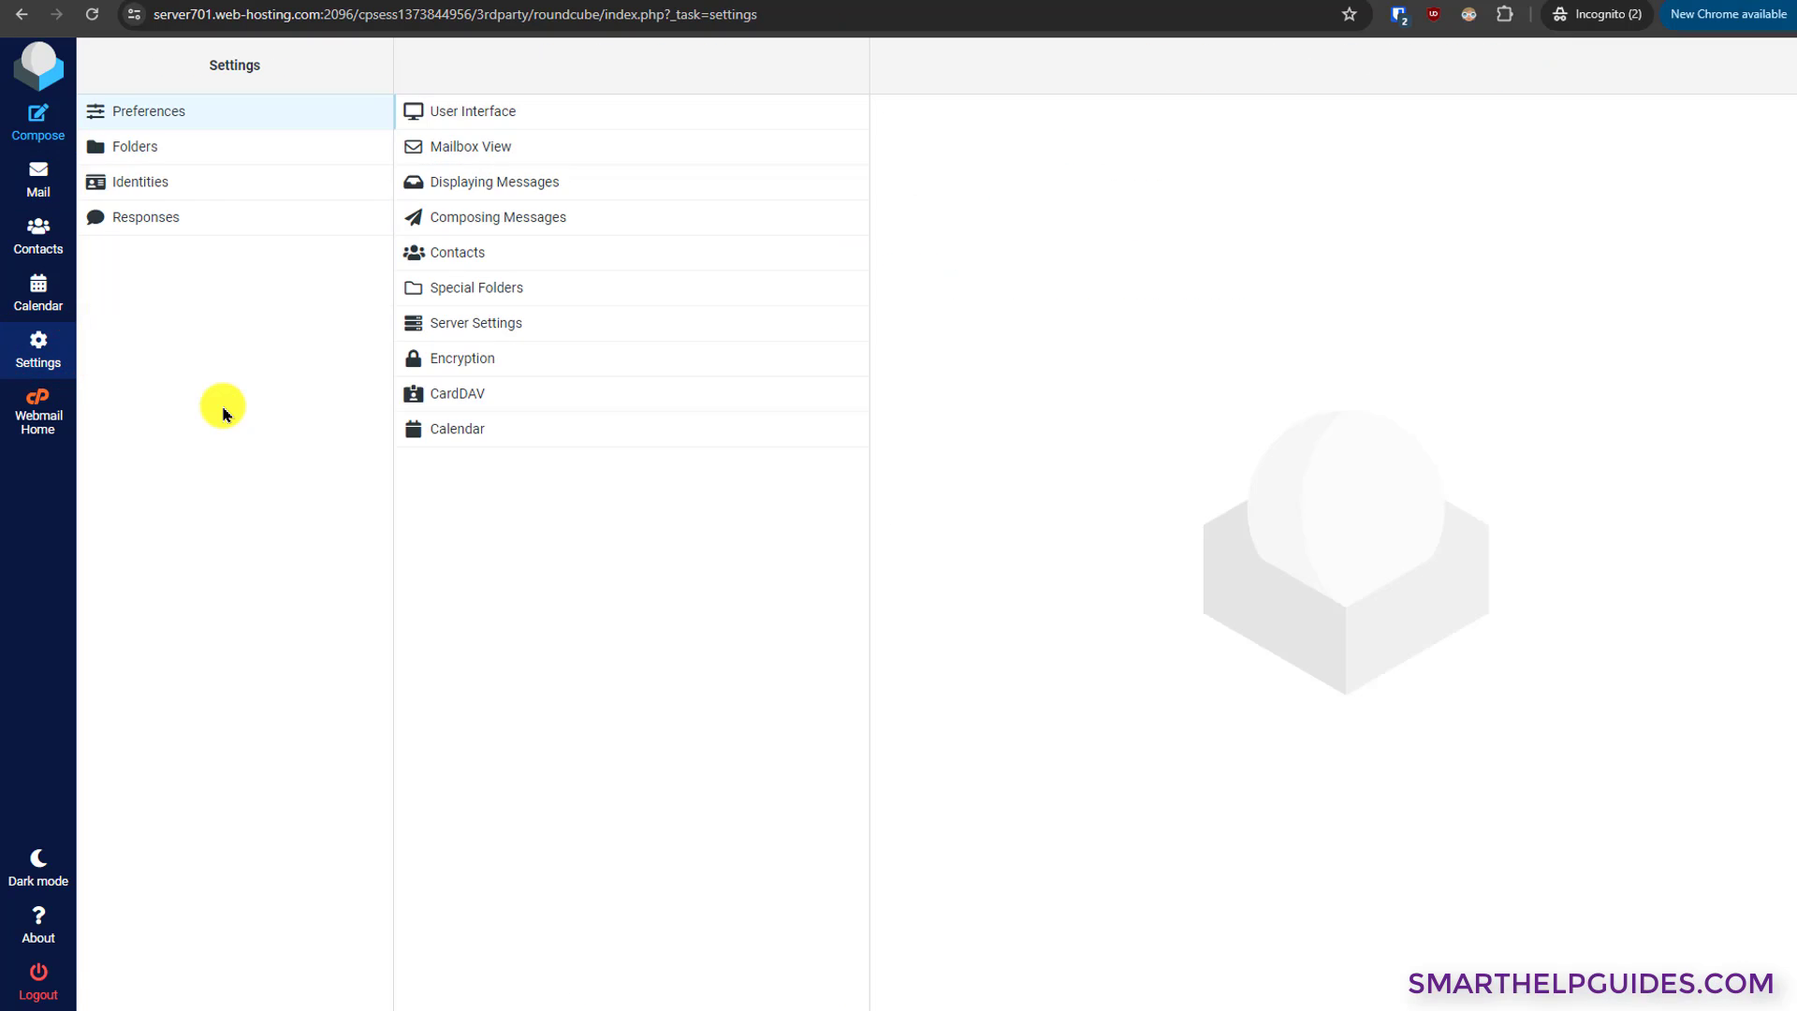
{"action": "left_click", "coordinate": [479, 114]}
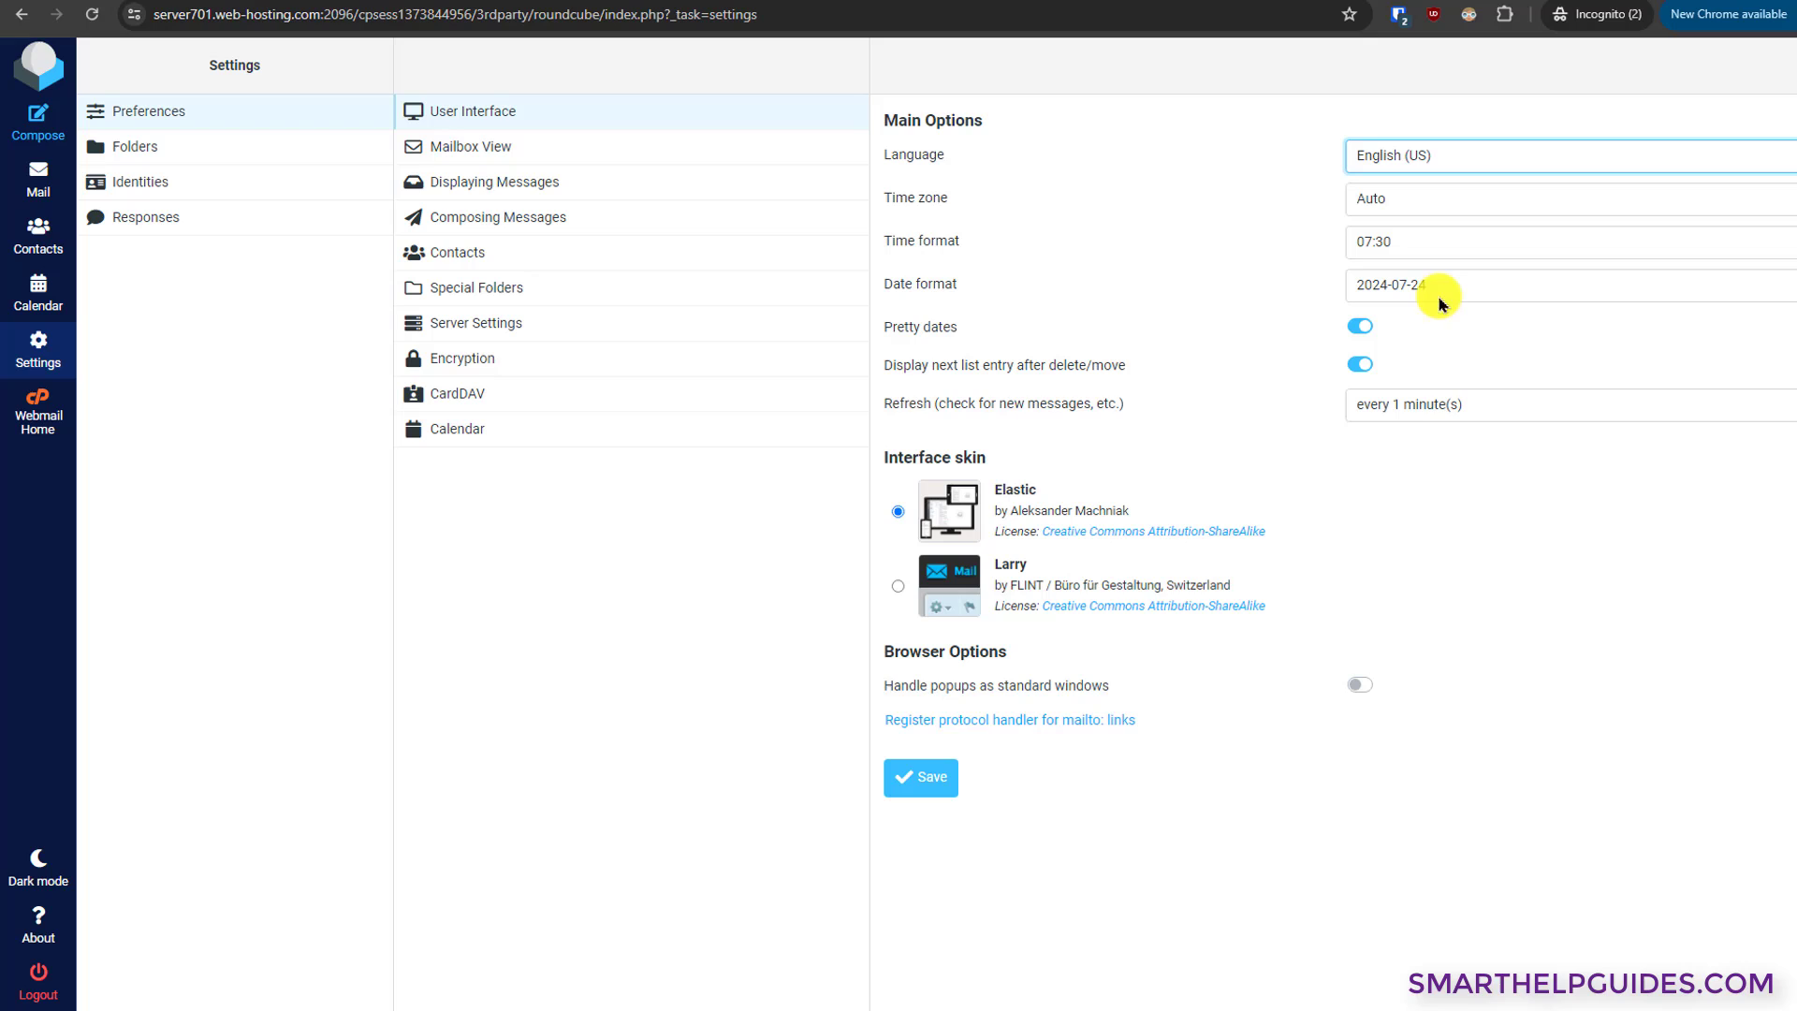
{"action": "left_click", "coordinate": [141, 110]}
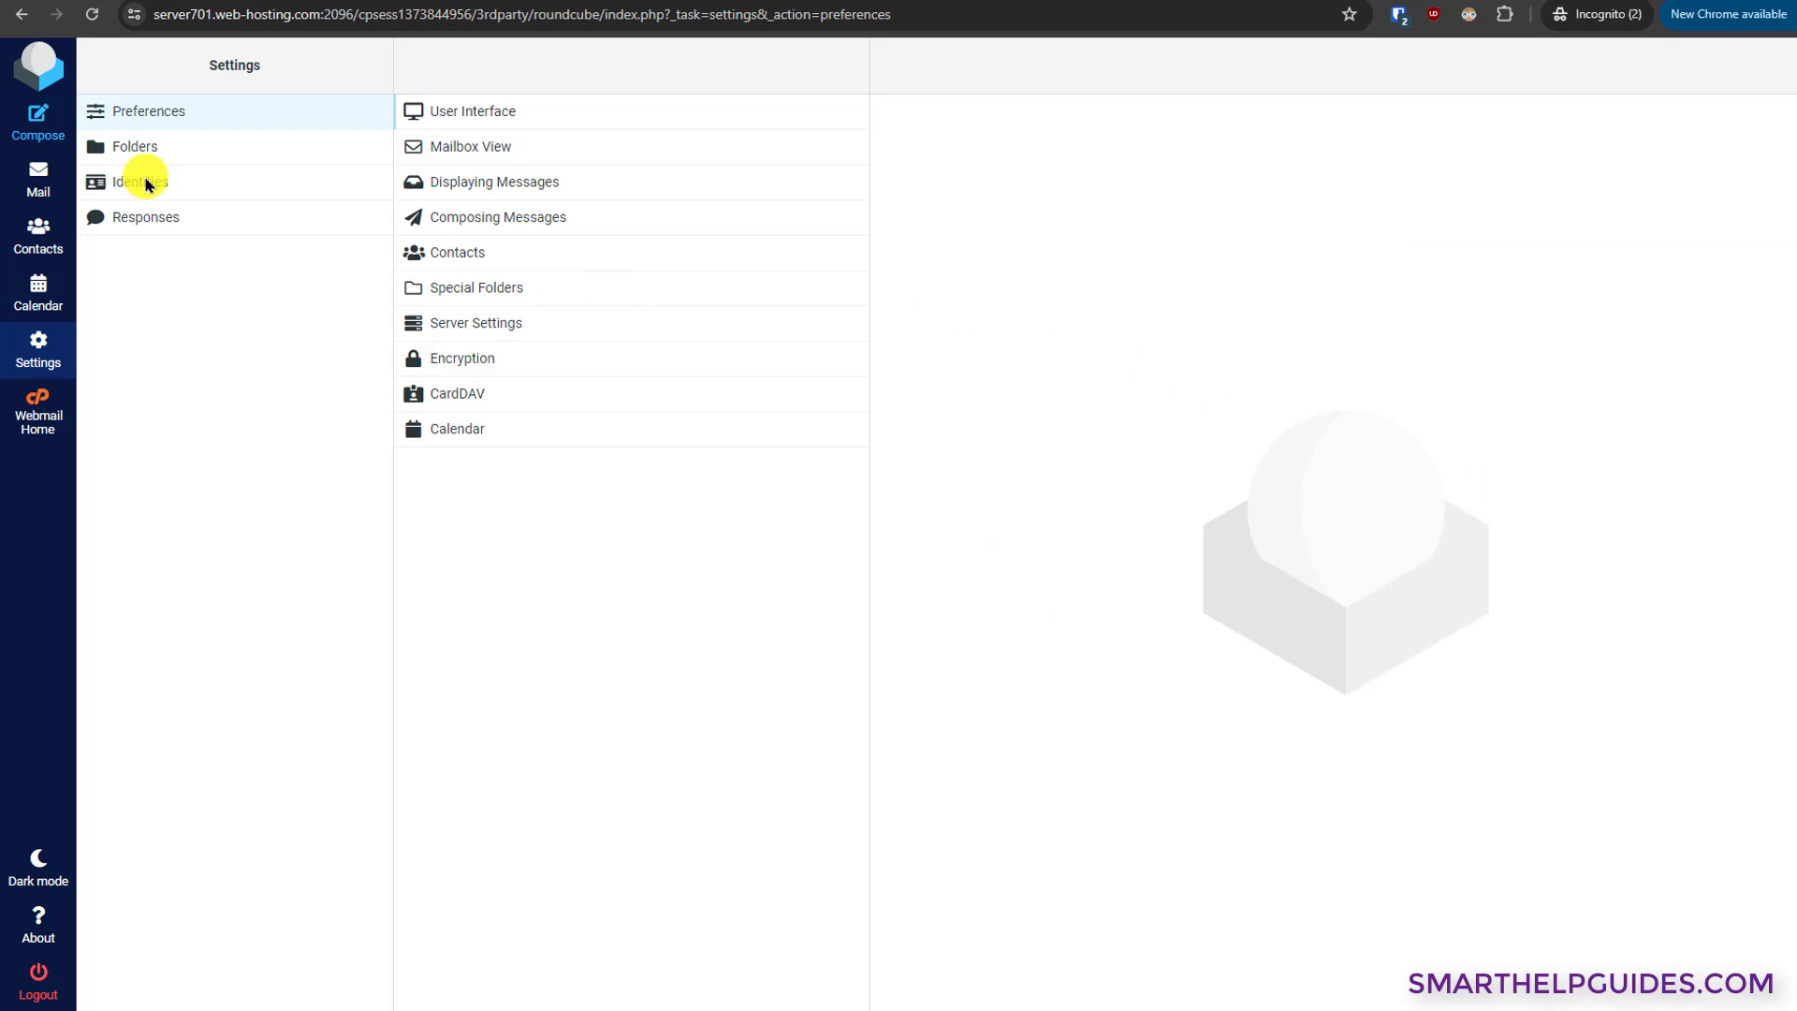
{"action": "left_click", "coordinate": [145, 181]}
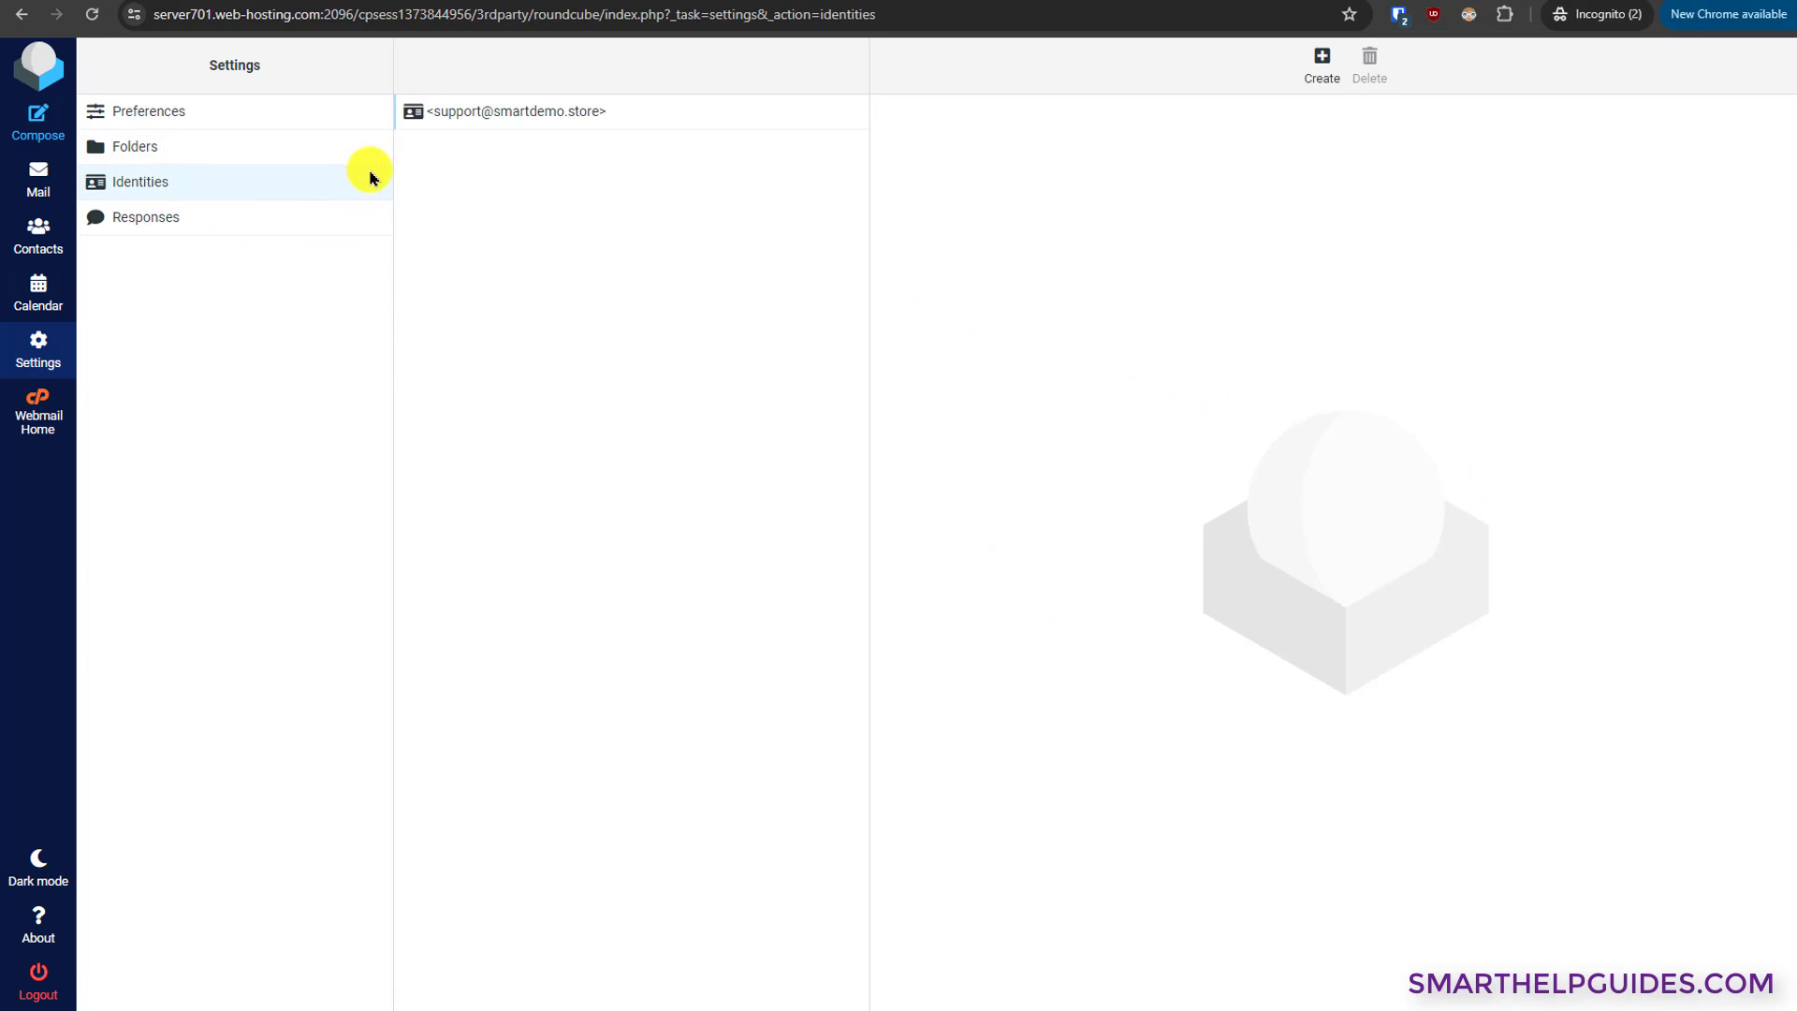
{"action": "left_click", "coordinate": [459, 112]}
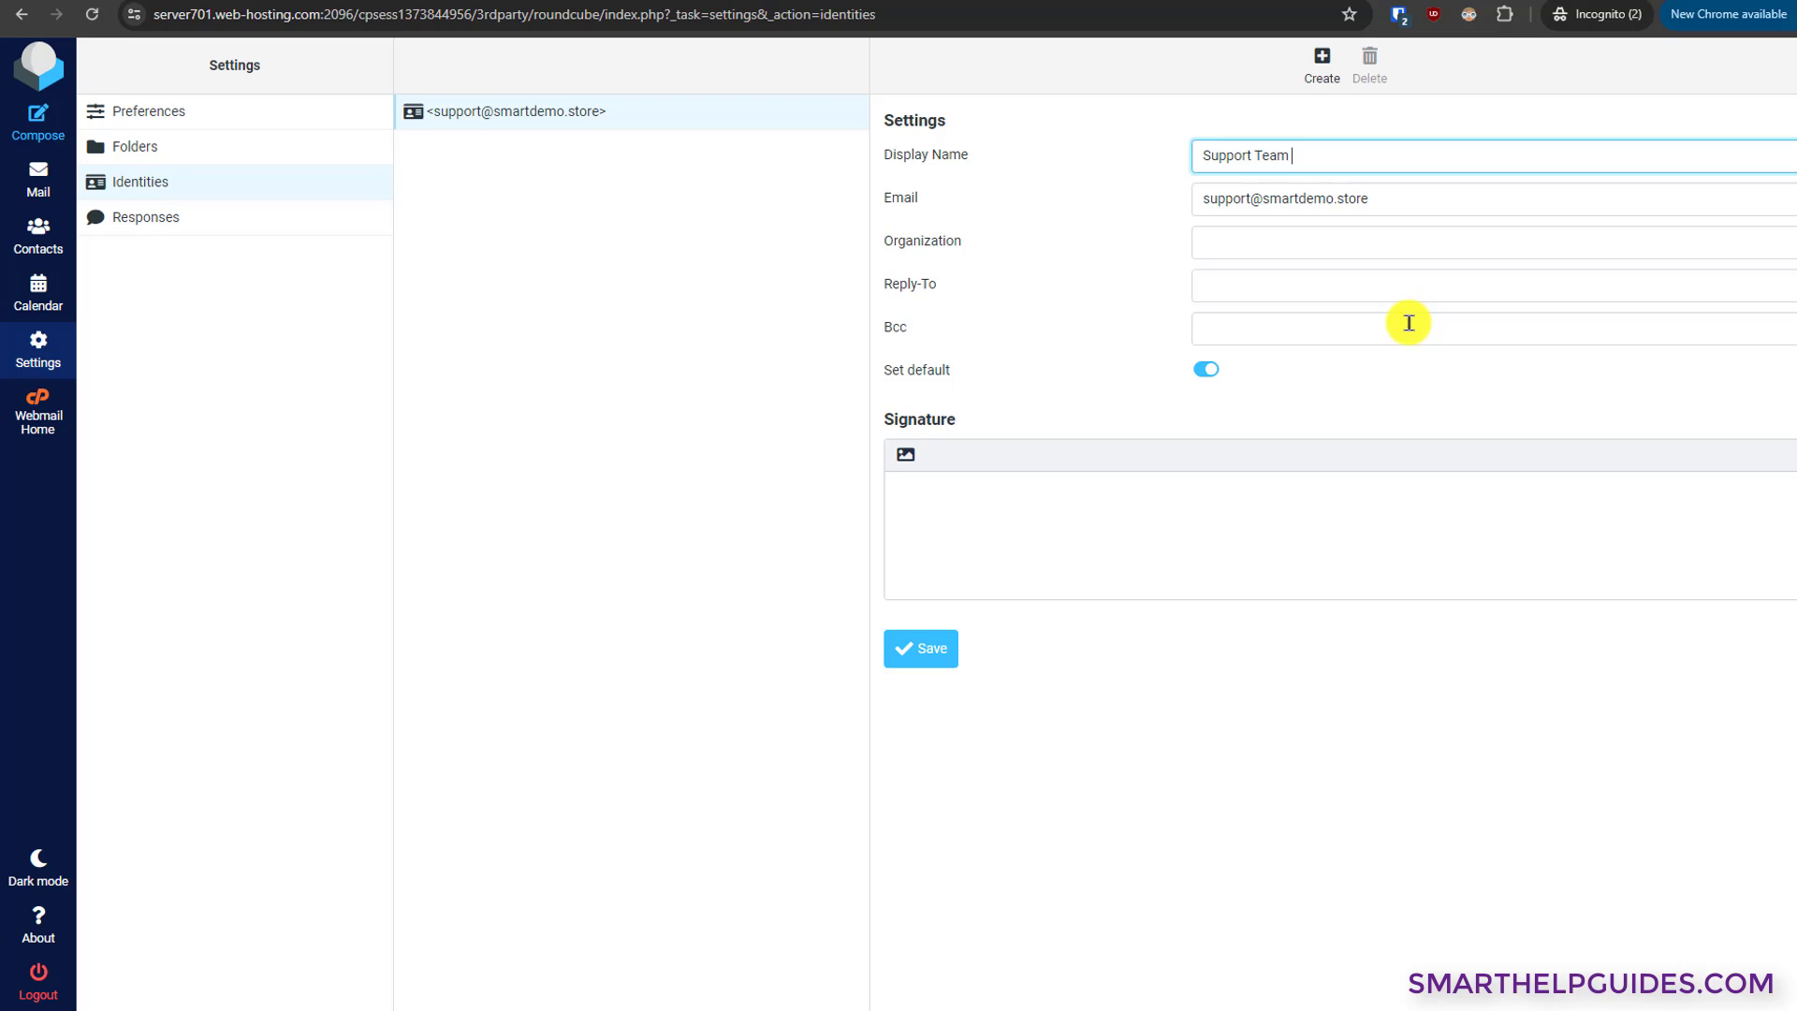
Edit the identity's display name, organization, Reply-To and signature fields.
{"action": "type", "text": "(Company Name)"}
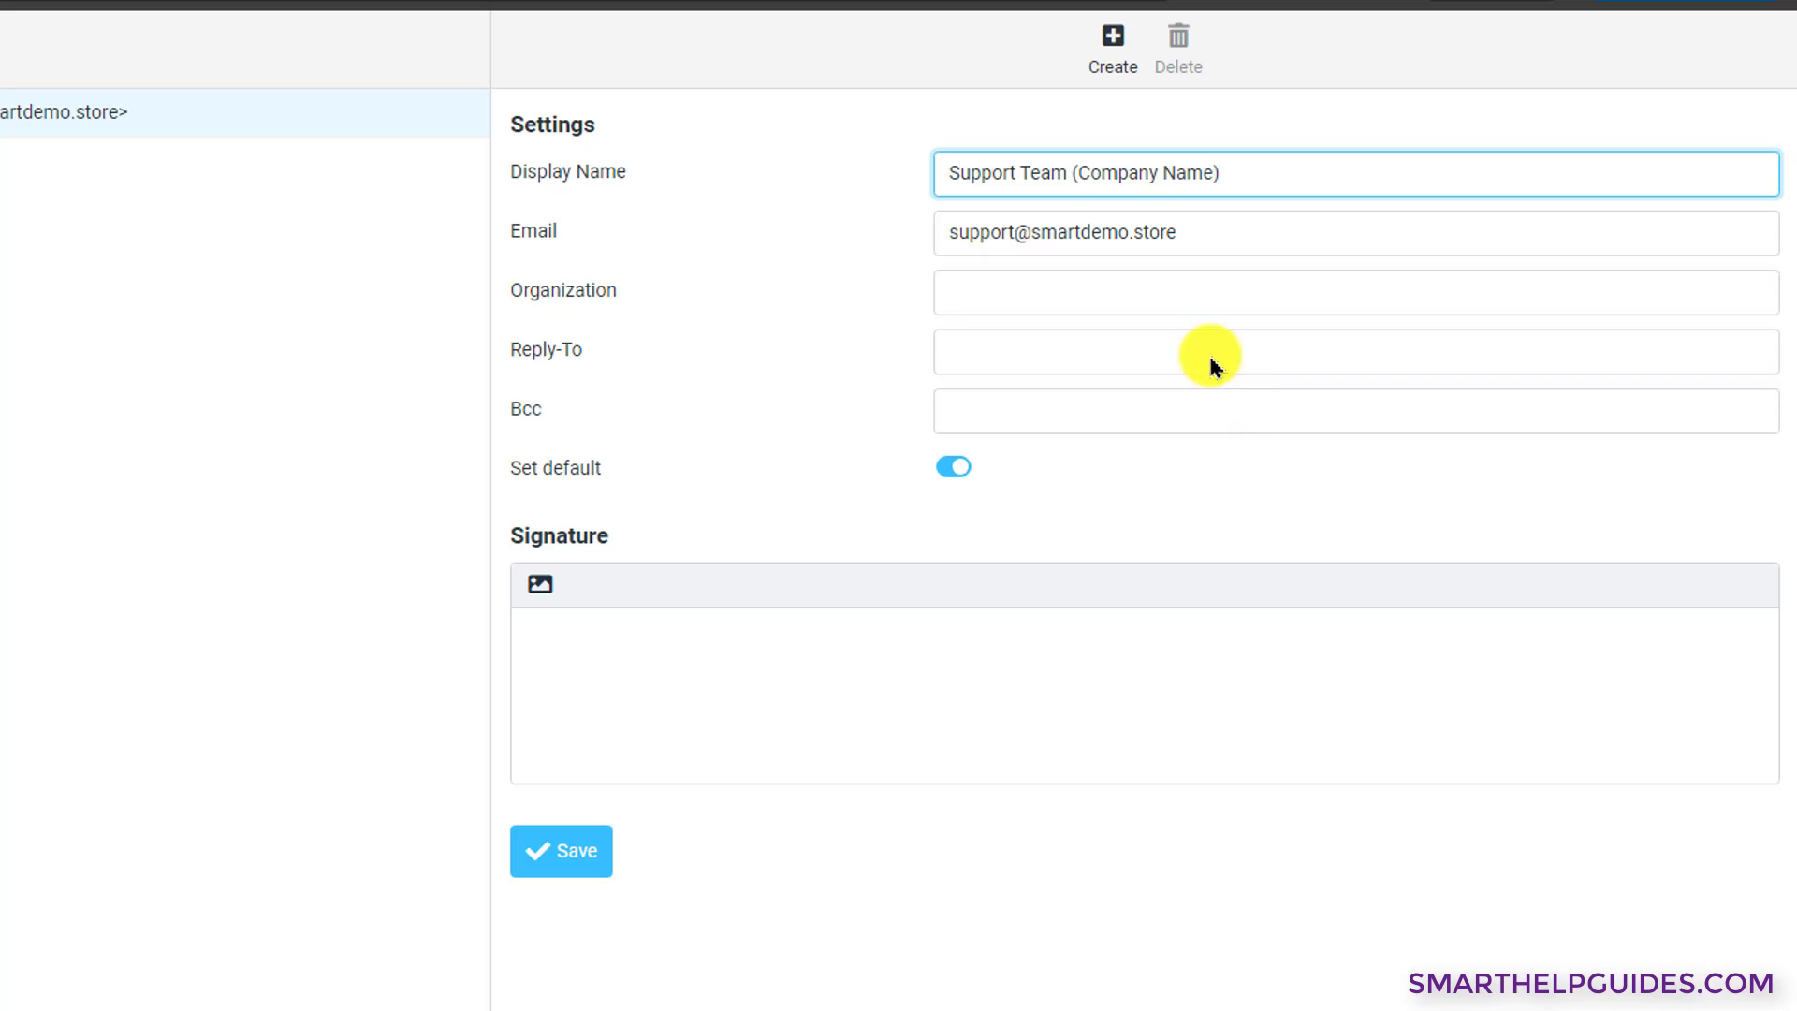
{"action": "left_click", "coordinate": [1050, 297]}
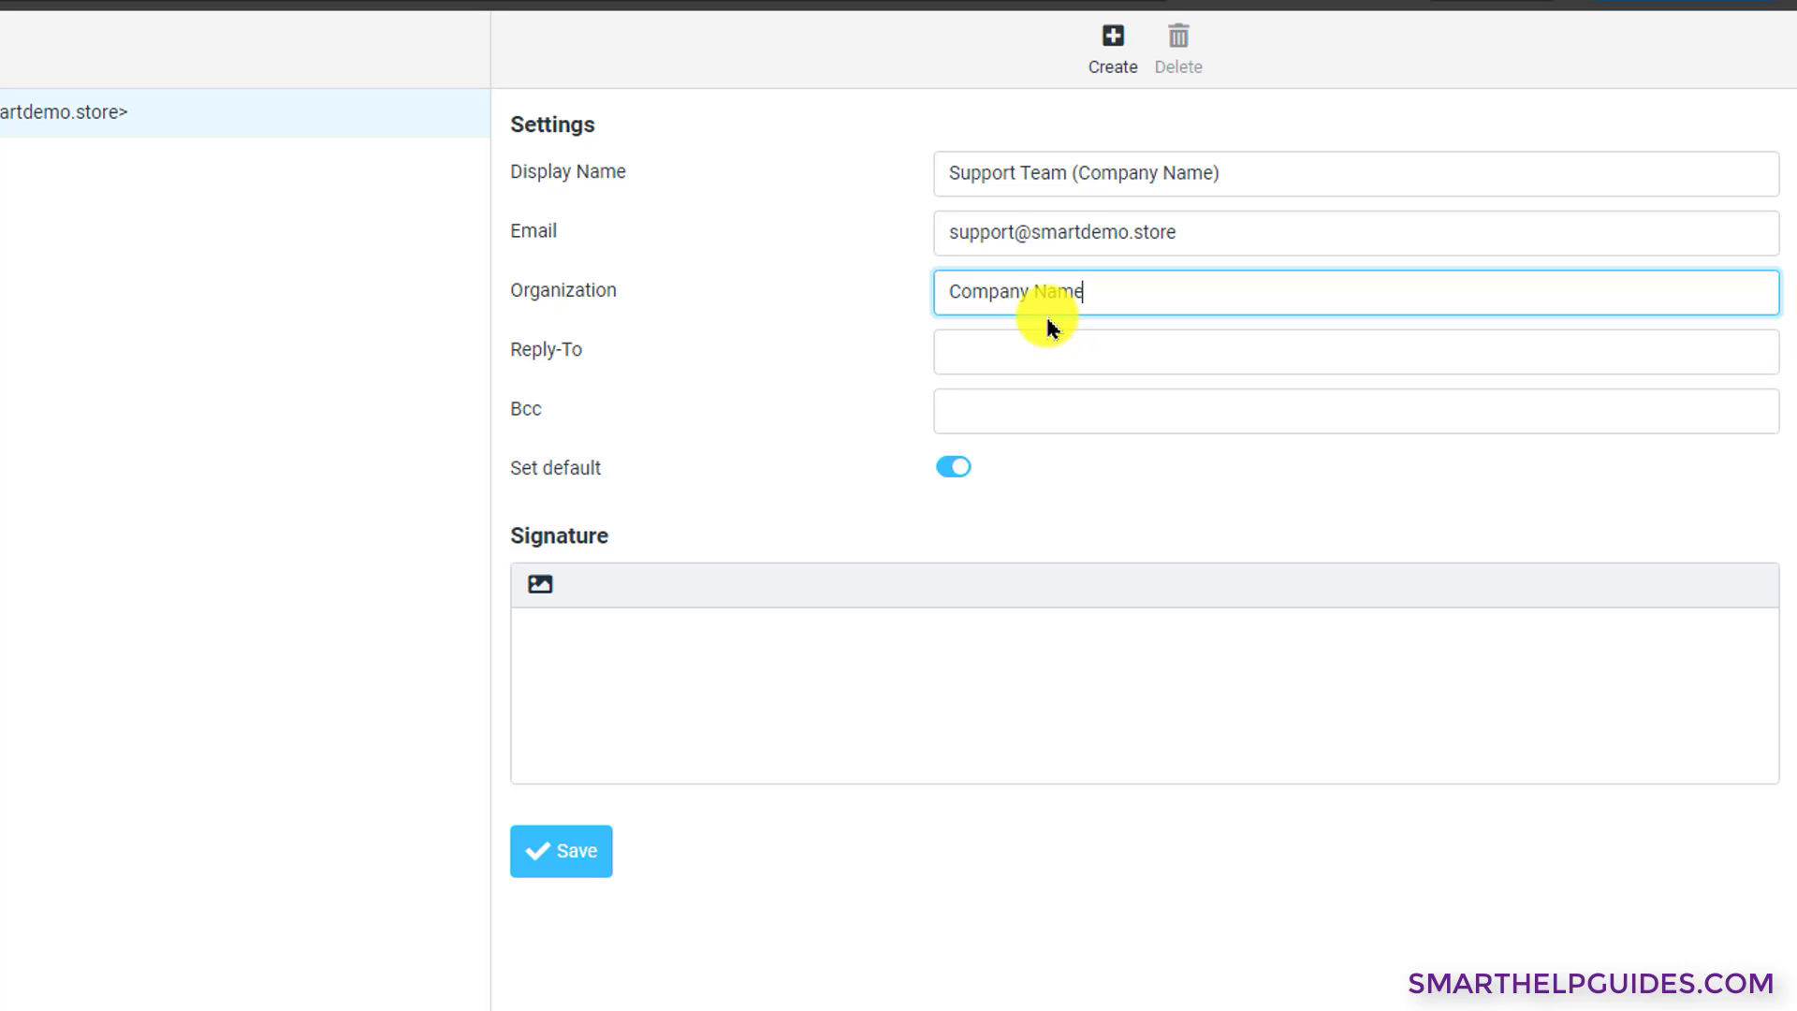
{"action": "left_click", "coordinate": [1031, 360]}
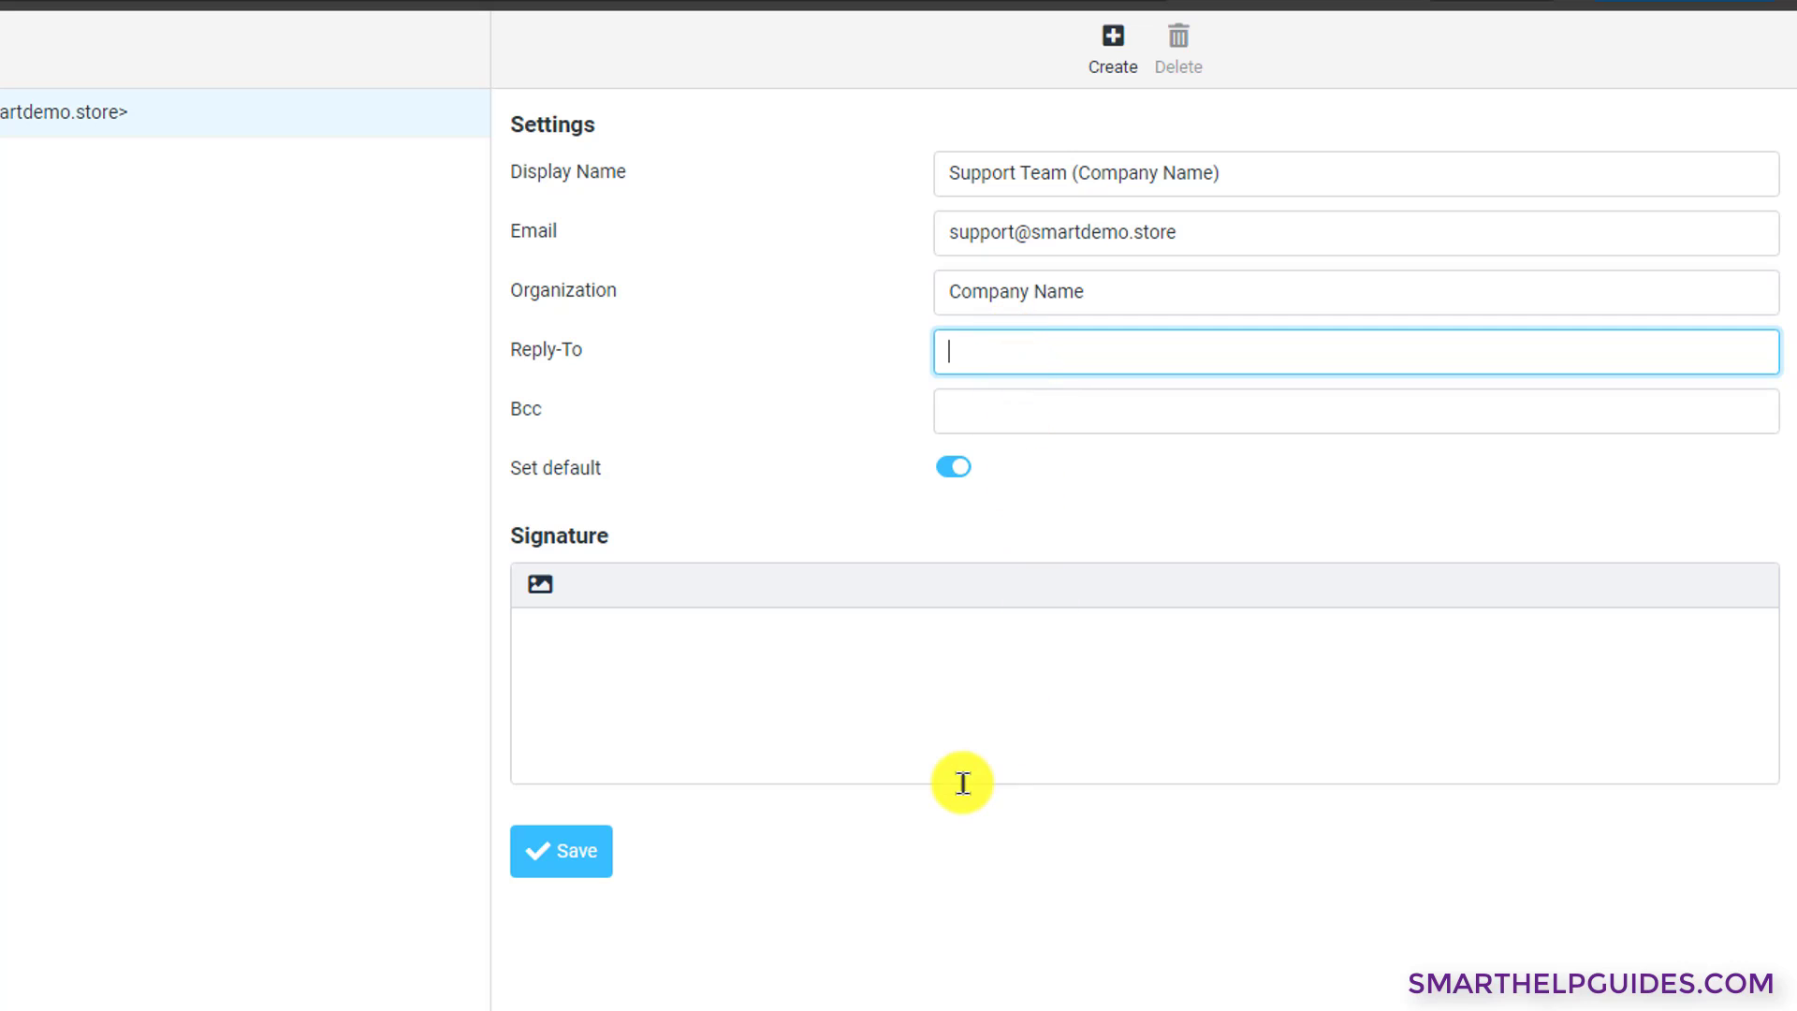
{"action": "left_click", "coordinate": [769, 697]}
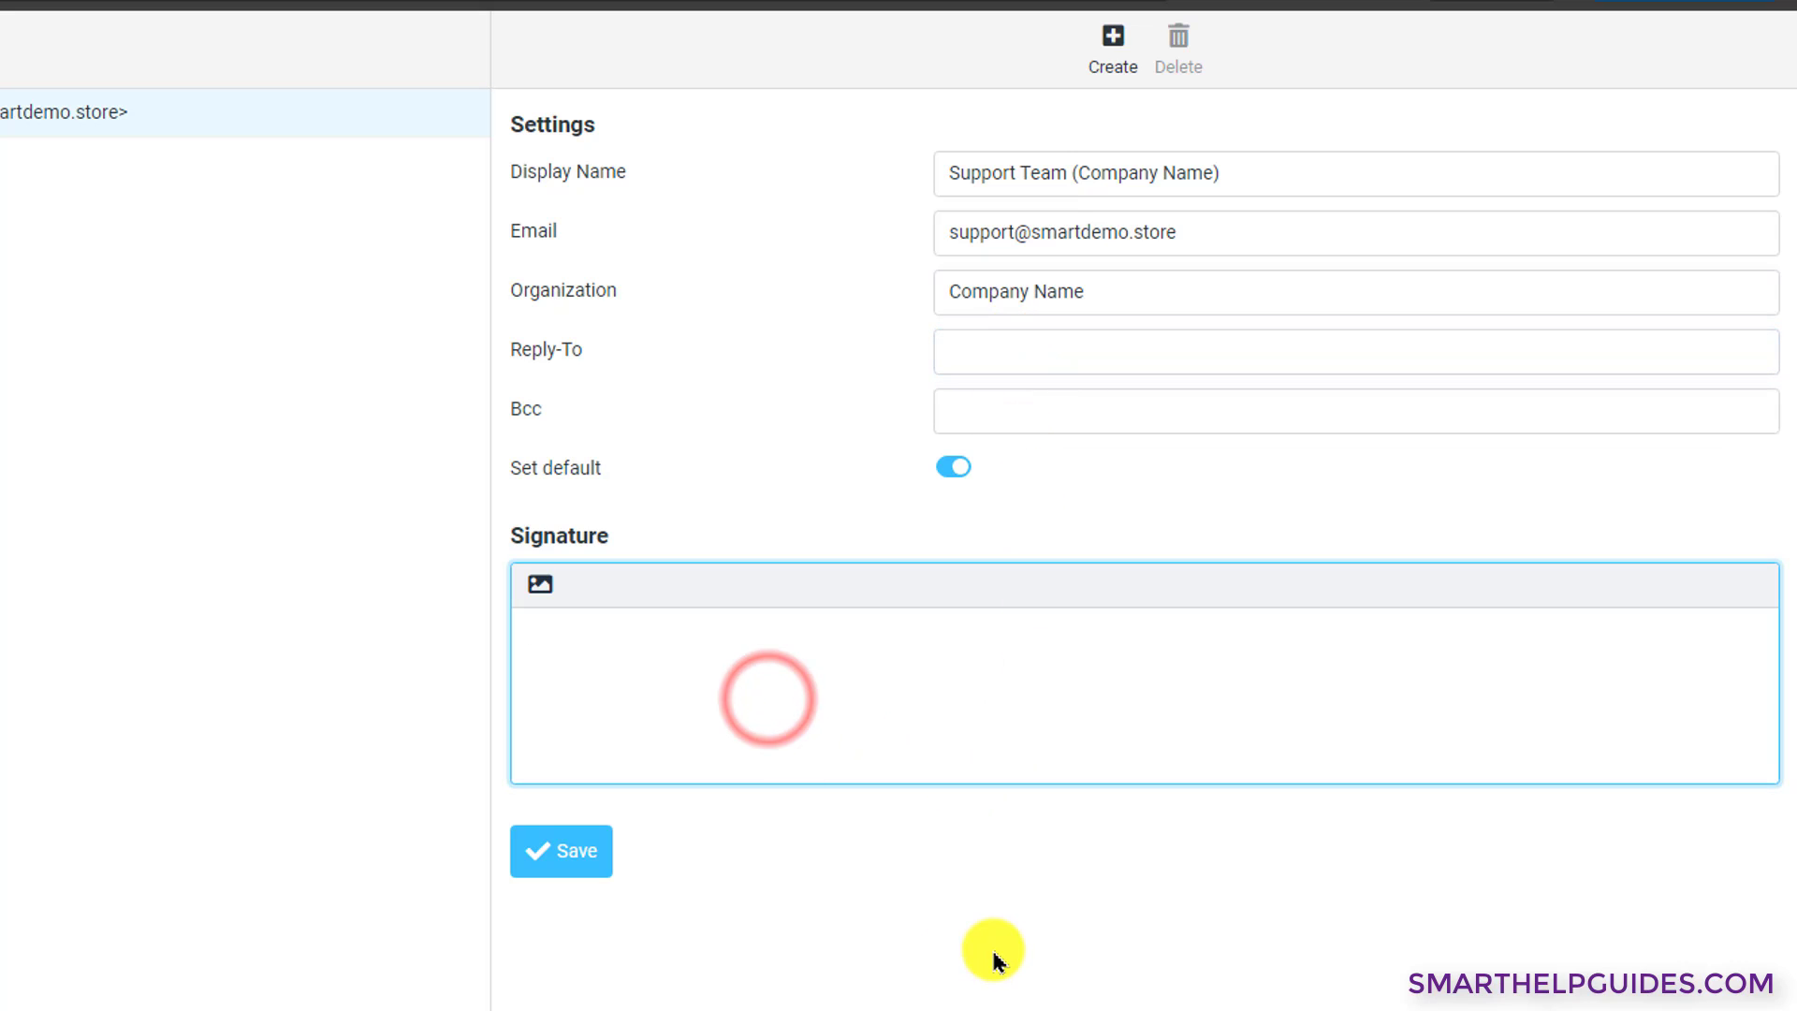
{"action": "type", "text": "Regards,"}
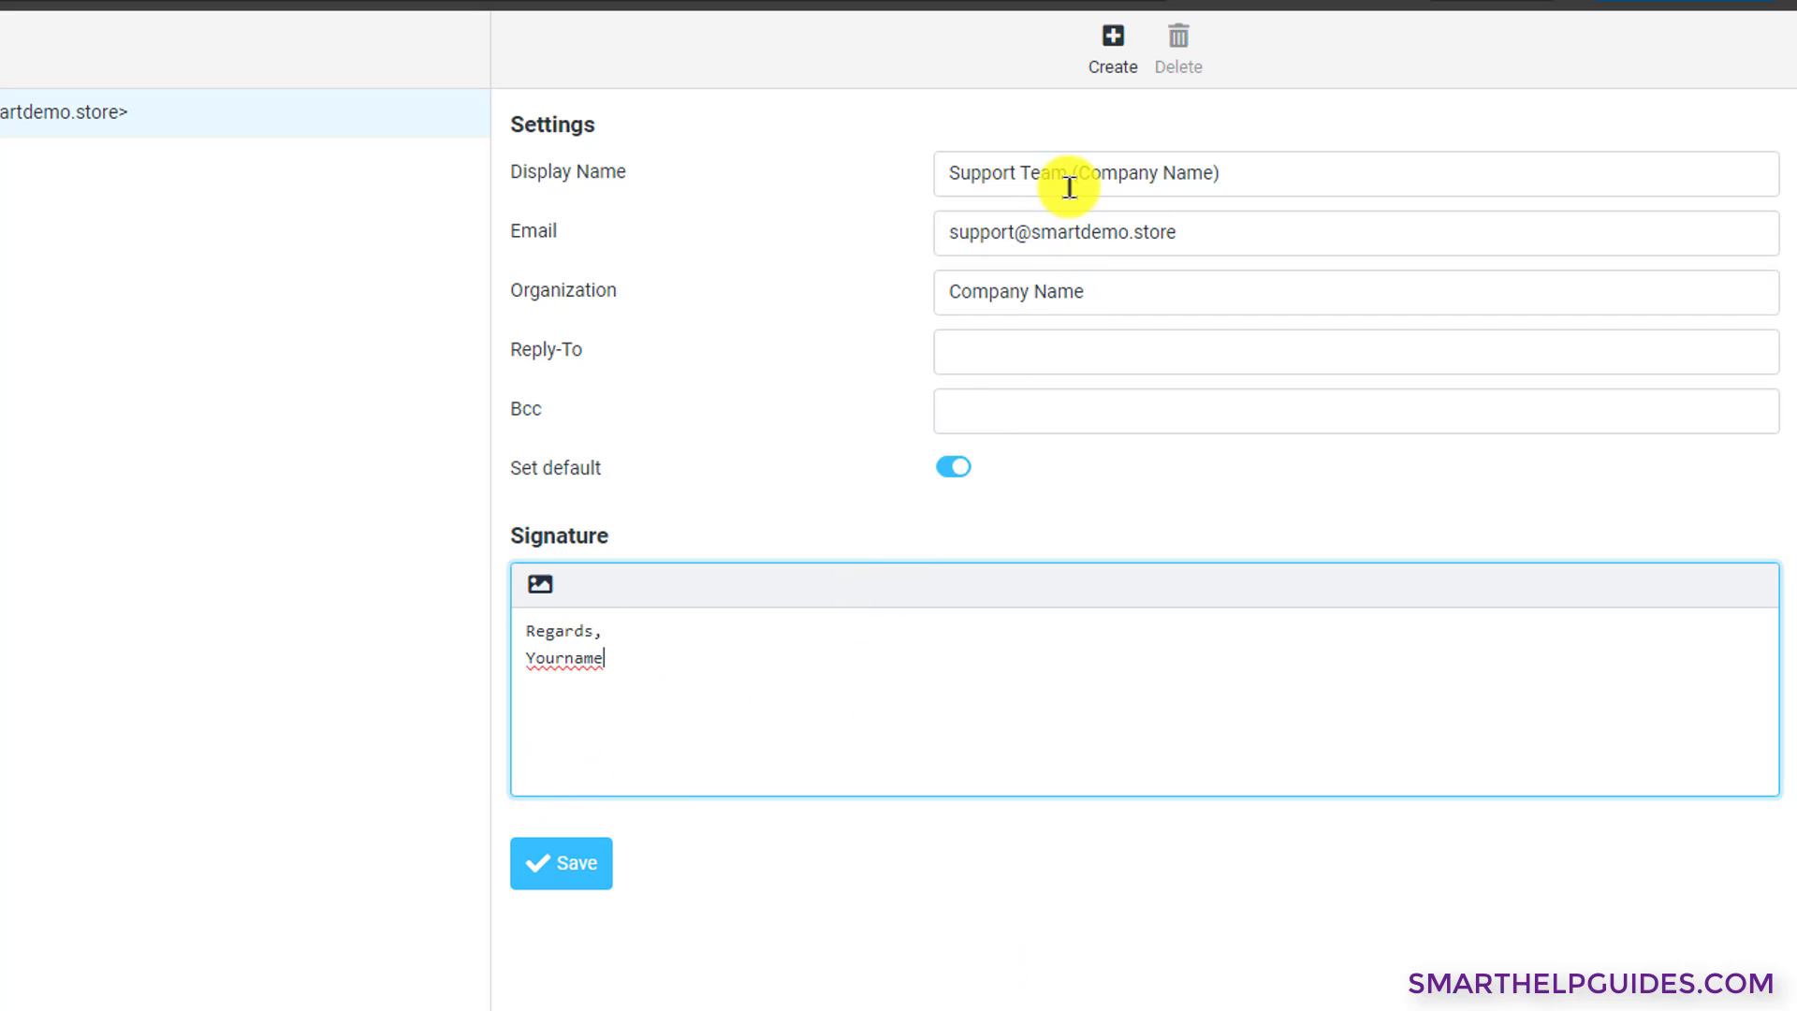
Trim the display name to 'Support Team', save, and start a new message.
{"action": "left_click_drag", "start_coordinate": [1067, 181], "coordinate": [1284, 172]}
{"action": "key", "text": "BackSpace"}
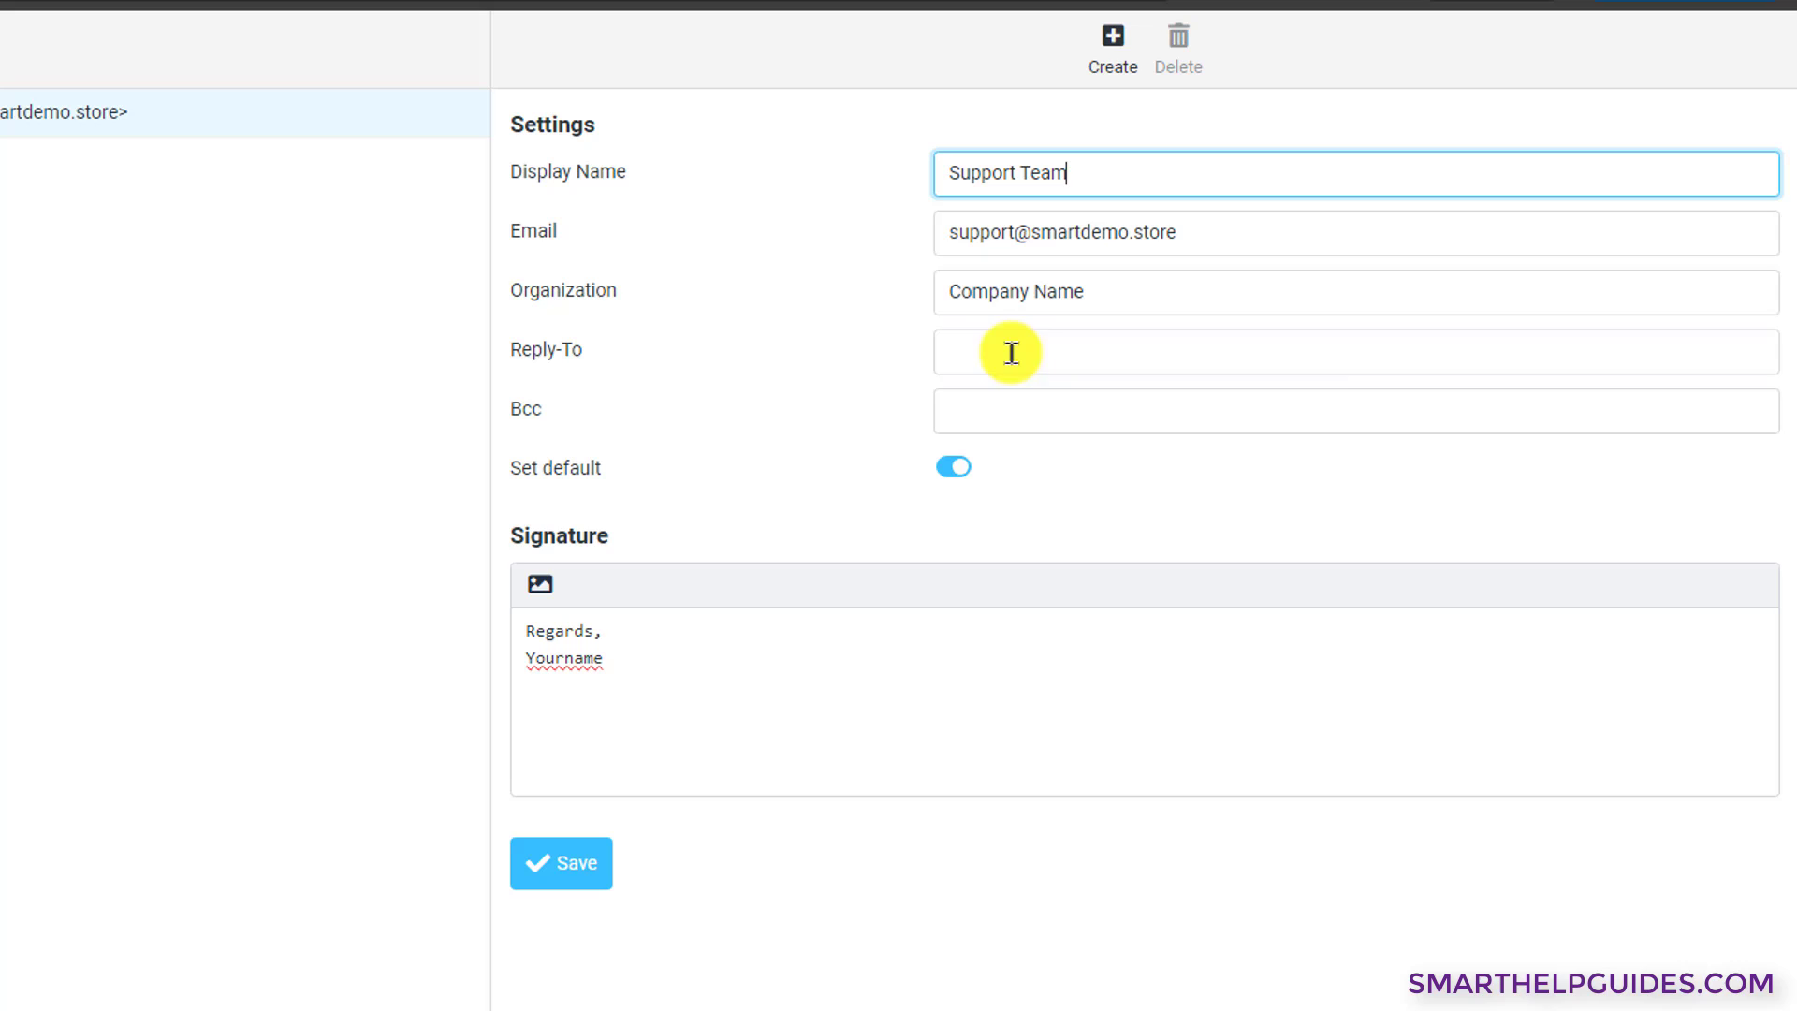
{"action": "left_click", "coordinate": [565, 860]}
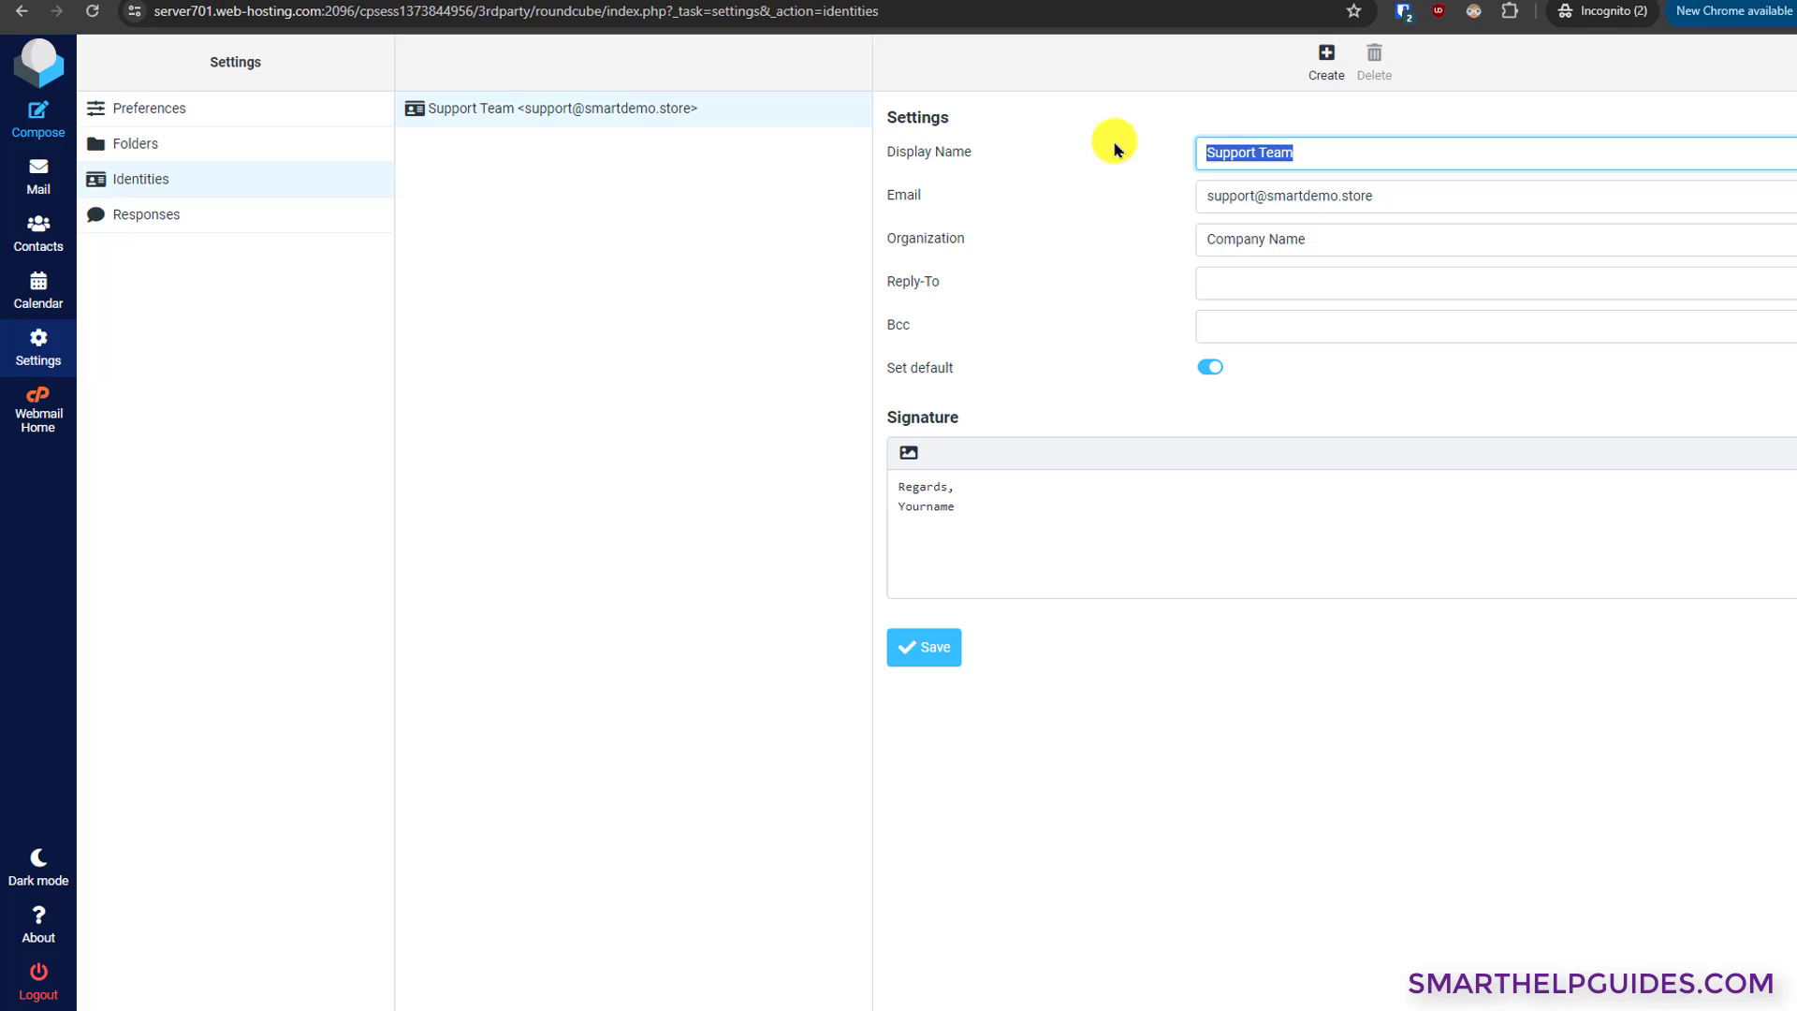
{"action": "left_click", "coordinate": [38, 117]}
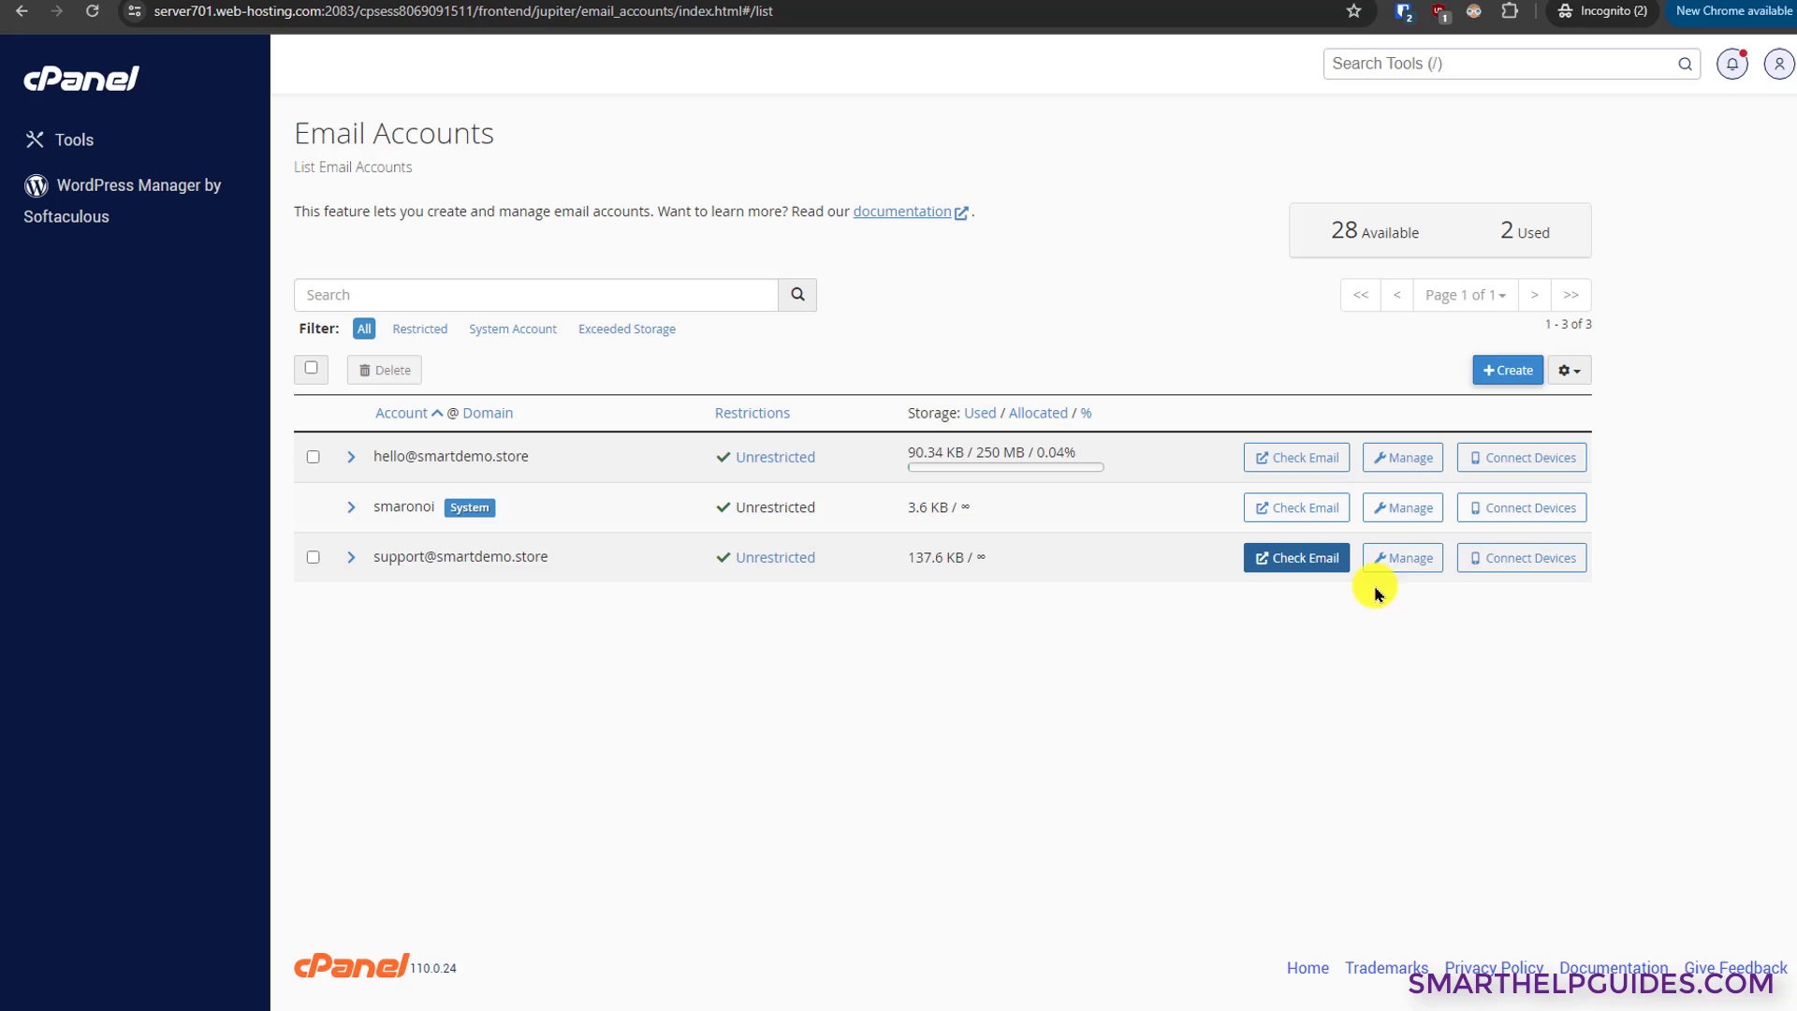
{"action": "left_click", "coordinate": [1397, 569]}
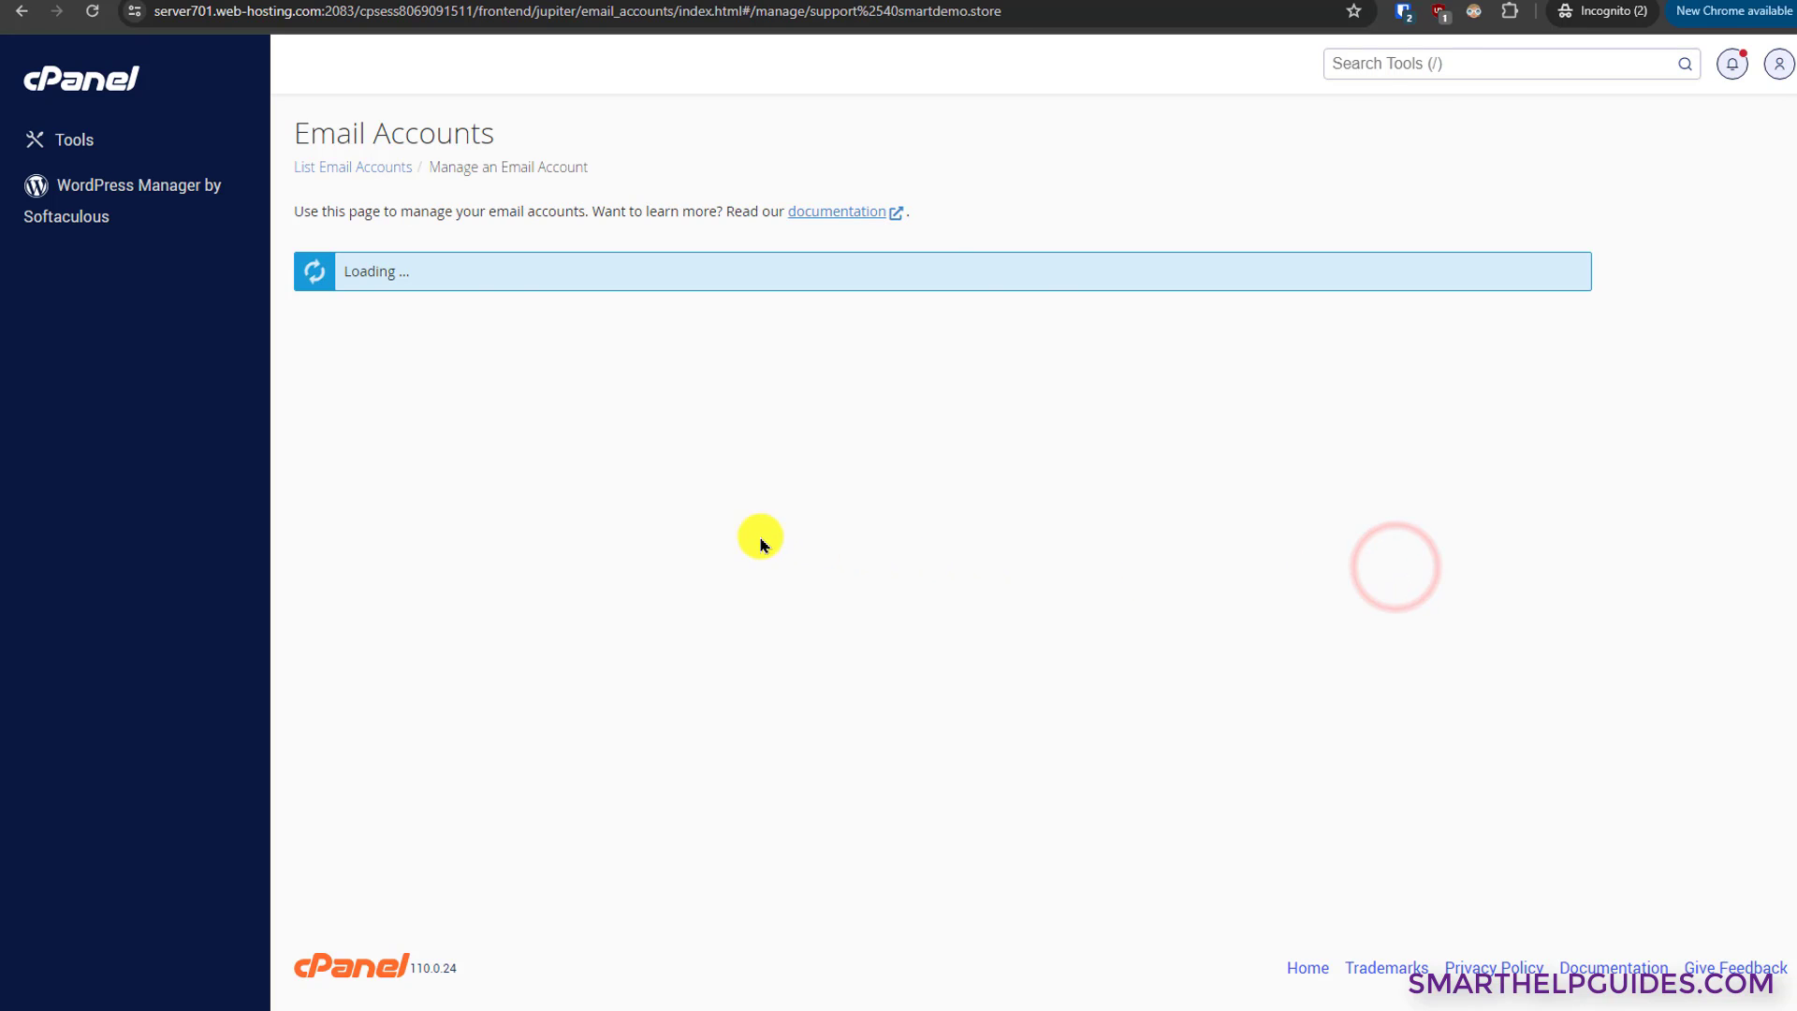
{"action": "scroll", "coordinate": [792, 498], "scroll_direction": "down", "scroll_amount": 3}
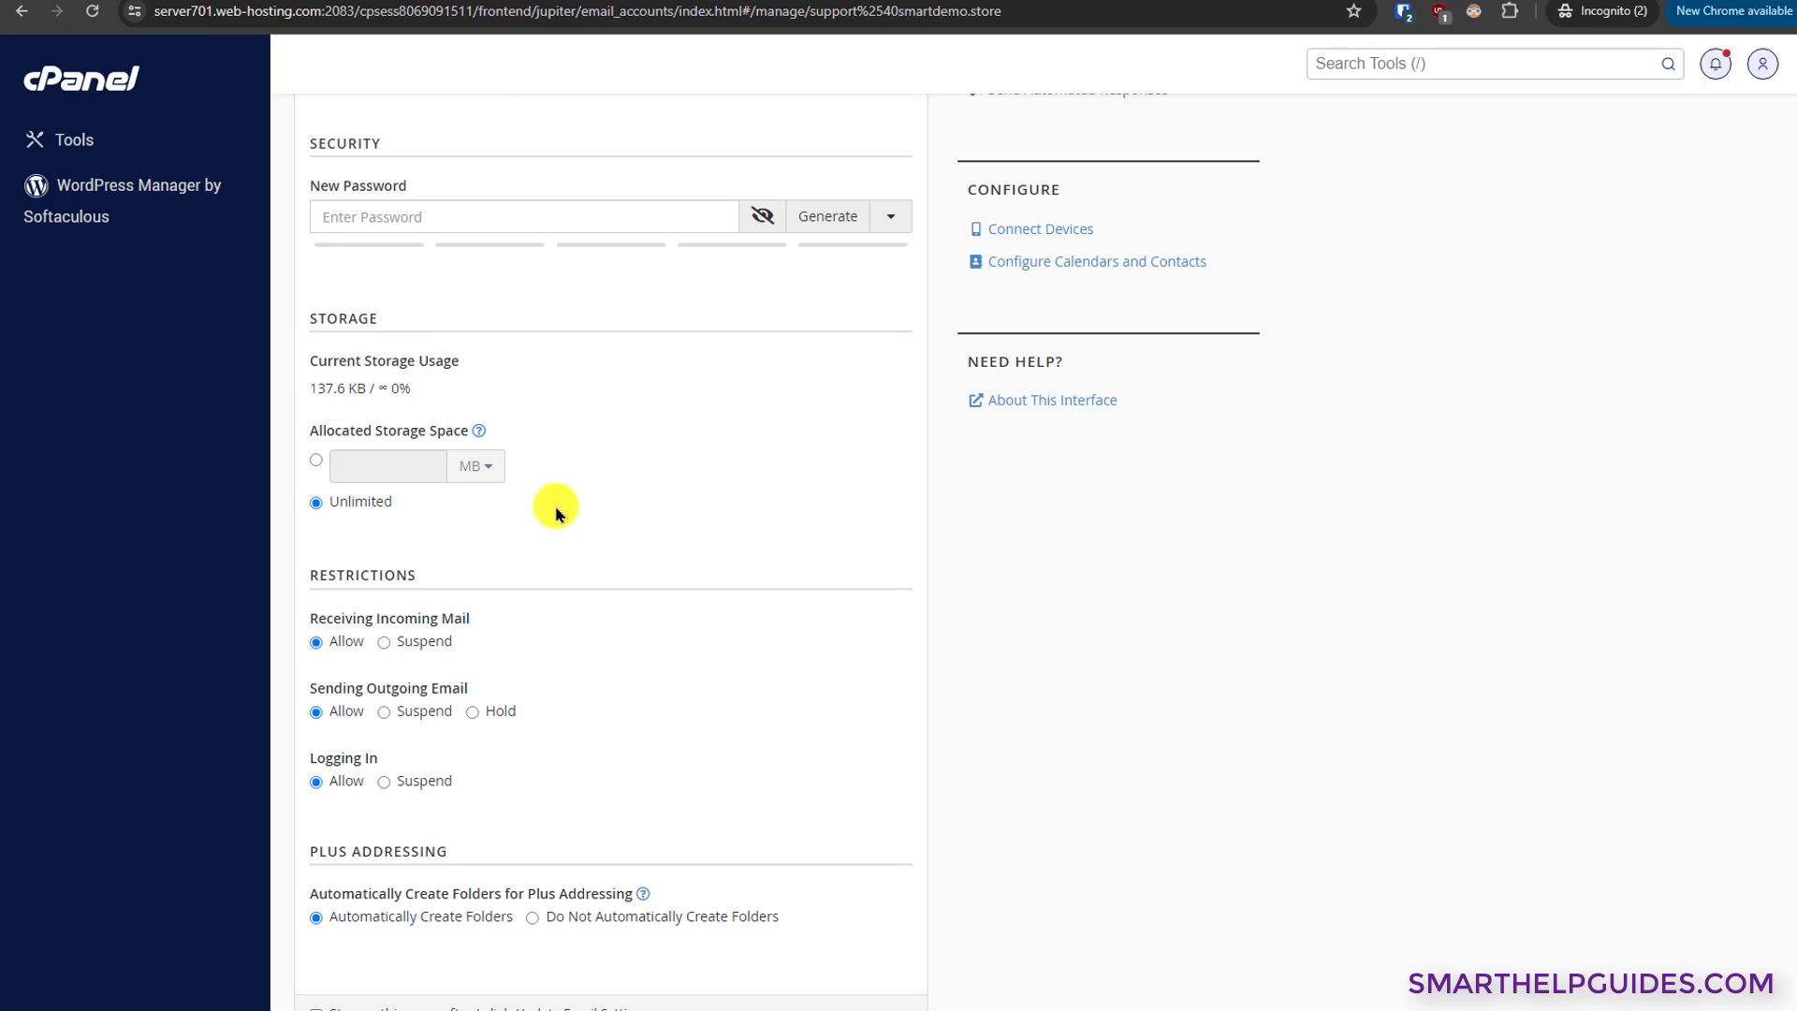
{"action": "scroll", "coordinate": [627, 517], "scroll_direction": "down", "scroll_amount": 2}
{"action": "scroll", "coordinate": [1055, 554], "scroll_direction": "down", "scroll_amount": 1}
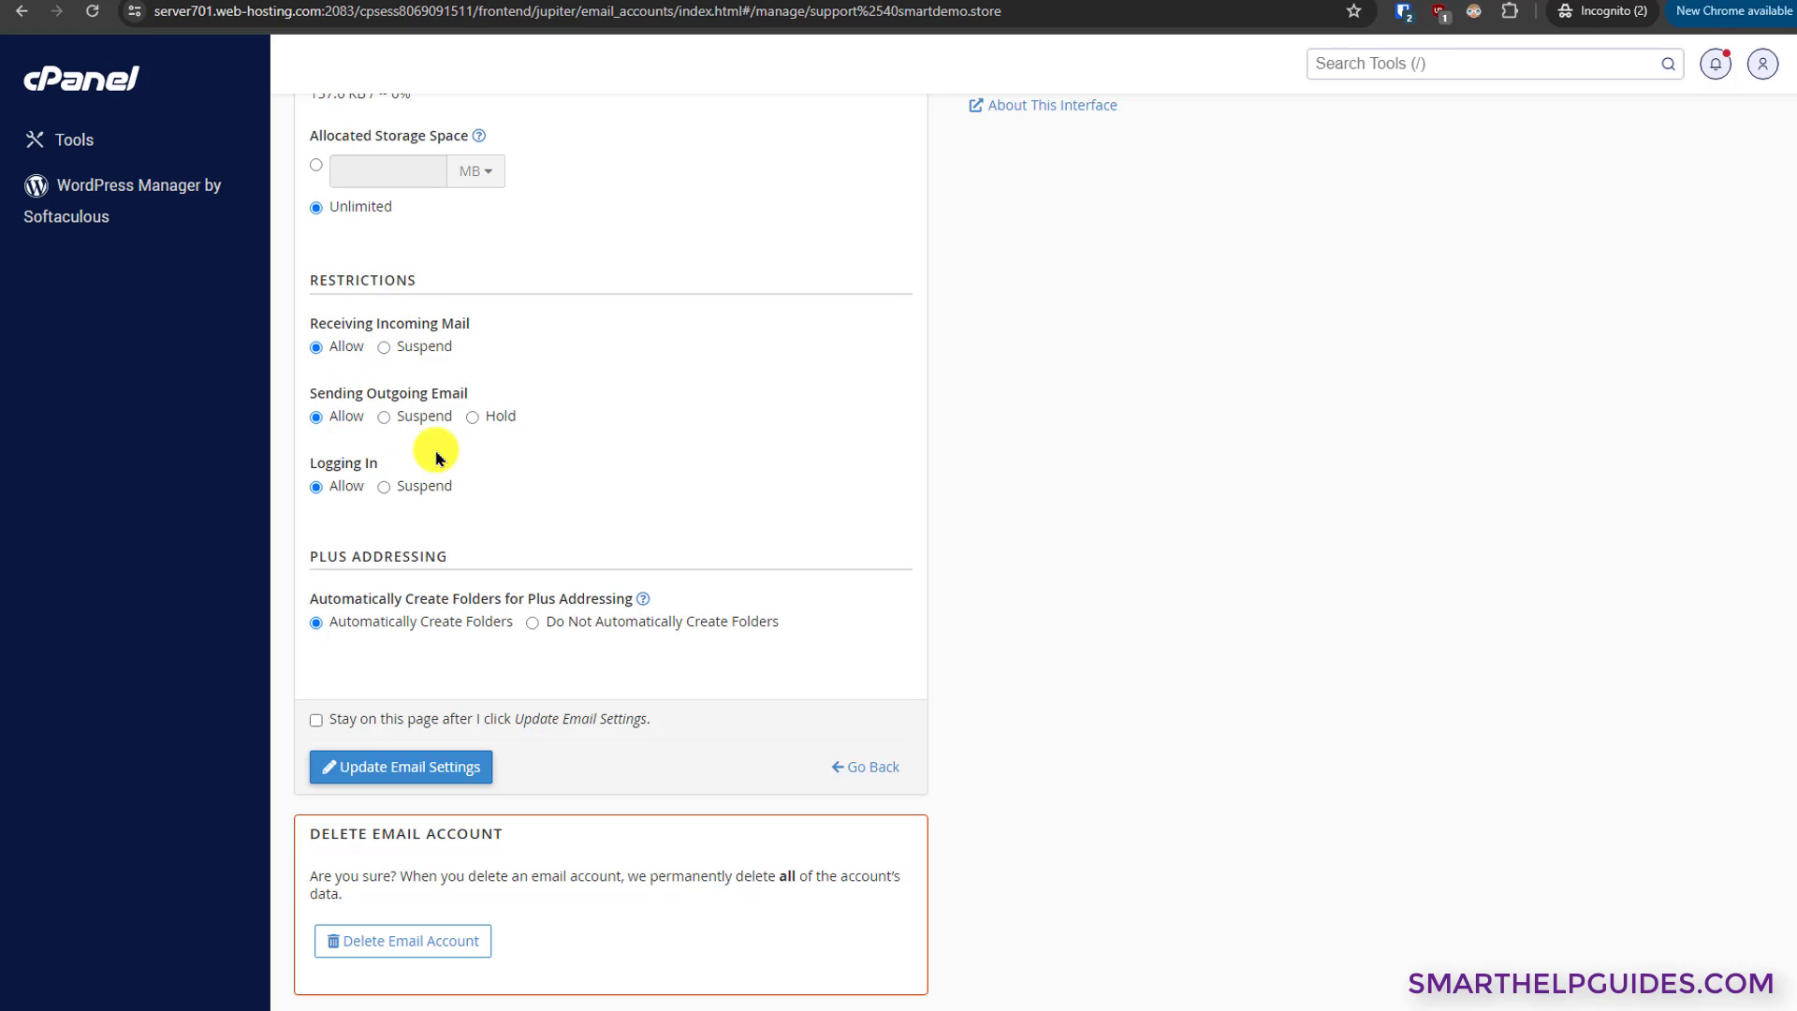
{"action": "scroll", "coordinate": [638, 461], "scroll_direction": "down", "scroll_amount": 1}
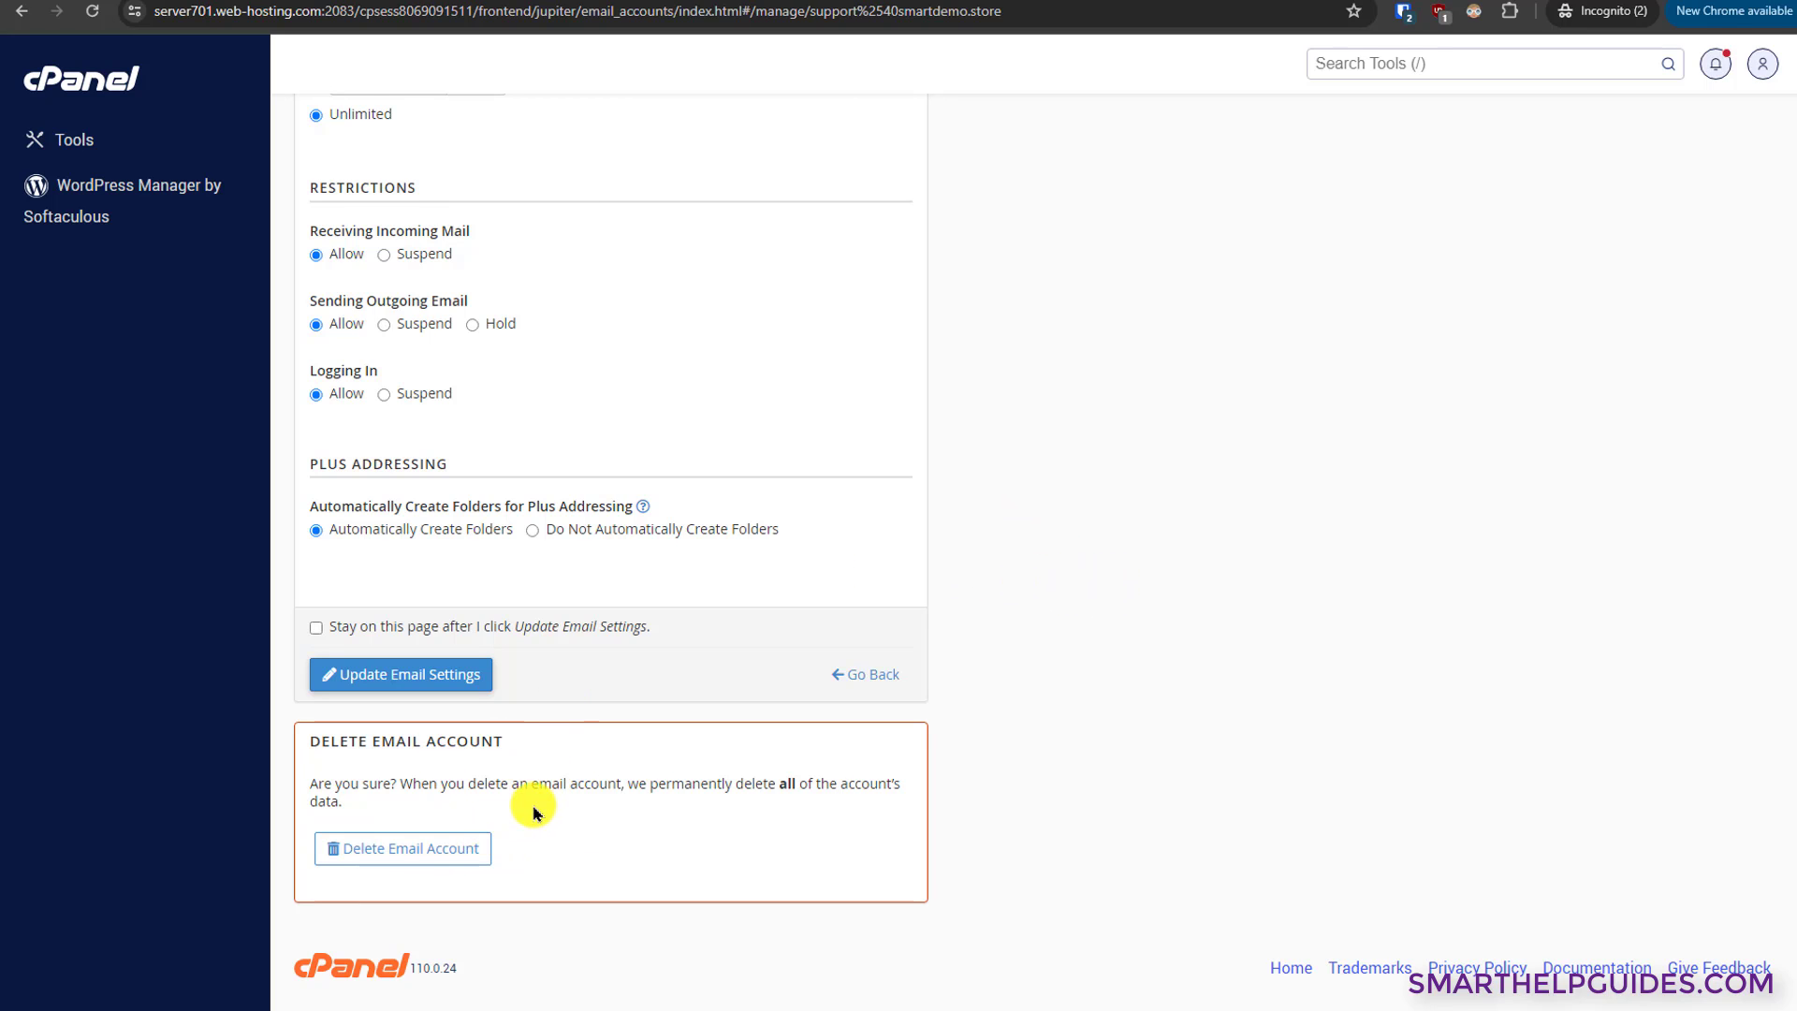
{"action": "scroll", "coordinate": [521, 803], "scroll_direction": "up", "scroll_amount": 7}
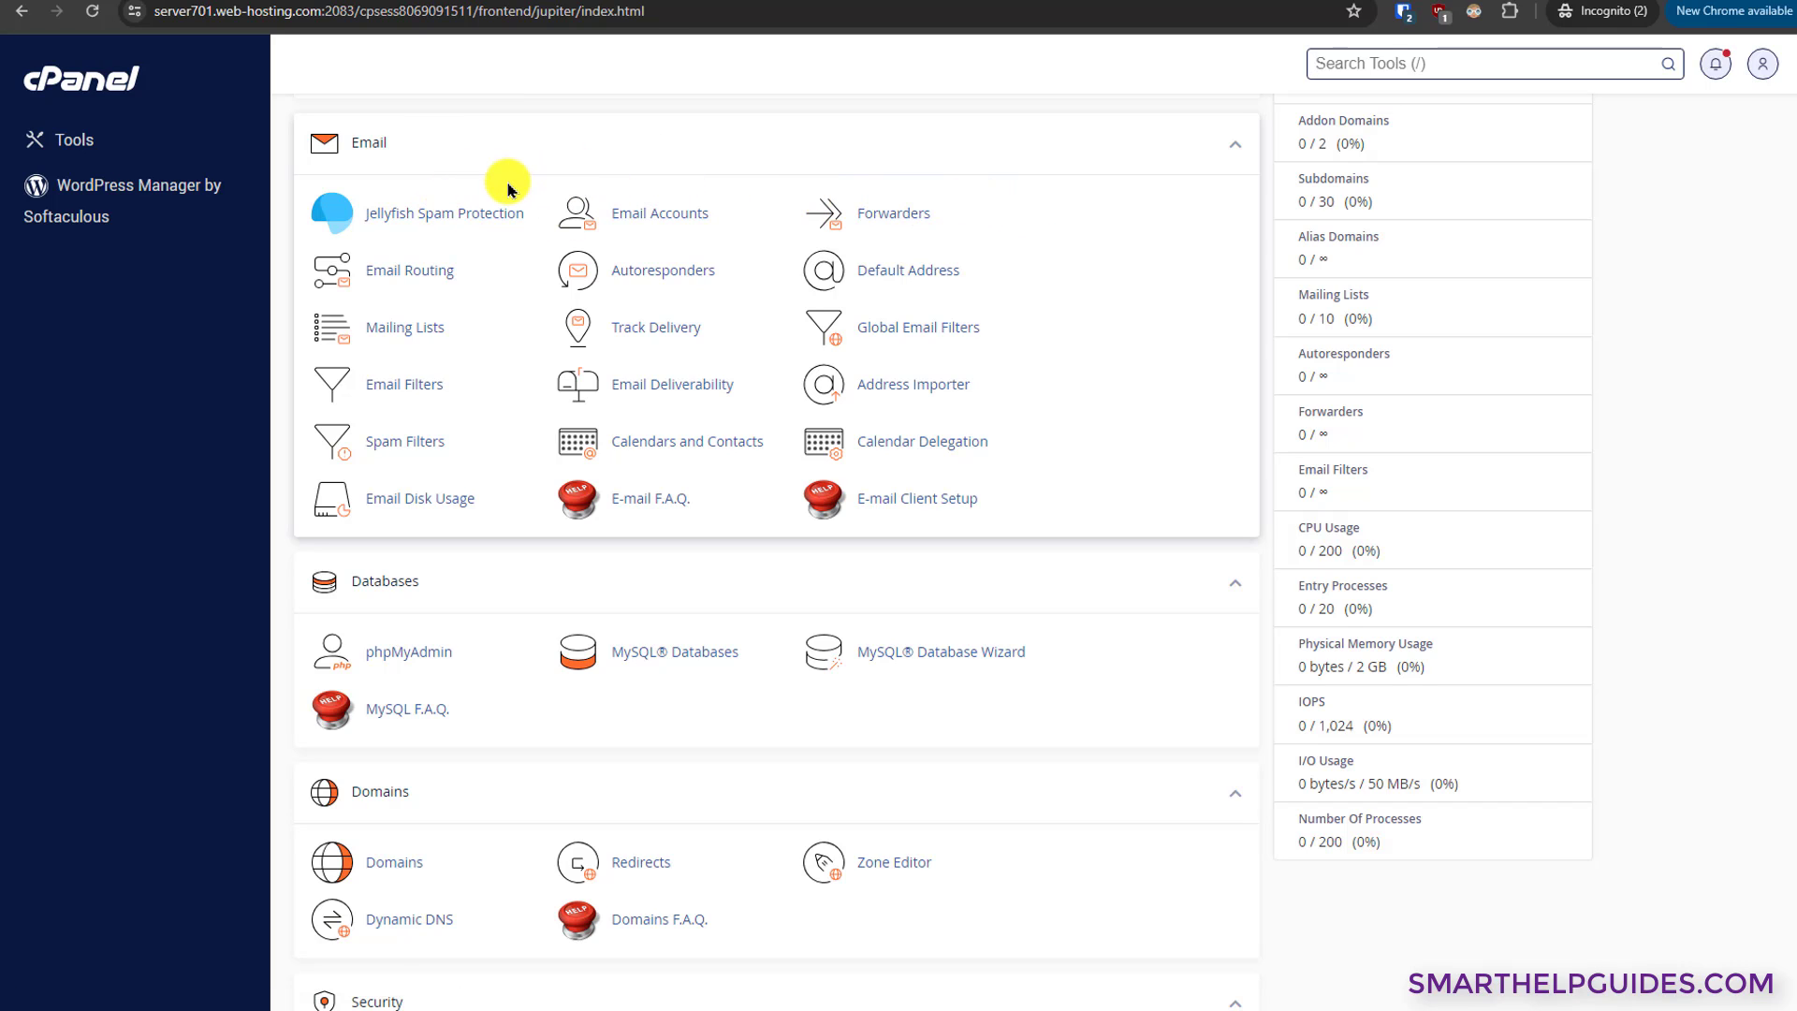
Review all 19 accepted and failed messages in the Track Delivery report, then return to Tools.
{"action": "left_click", "coordinate": [676, 327]}
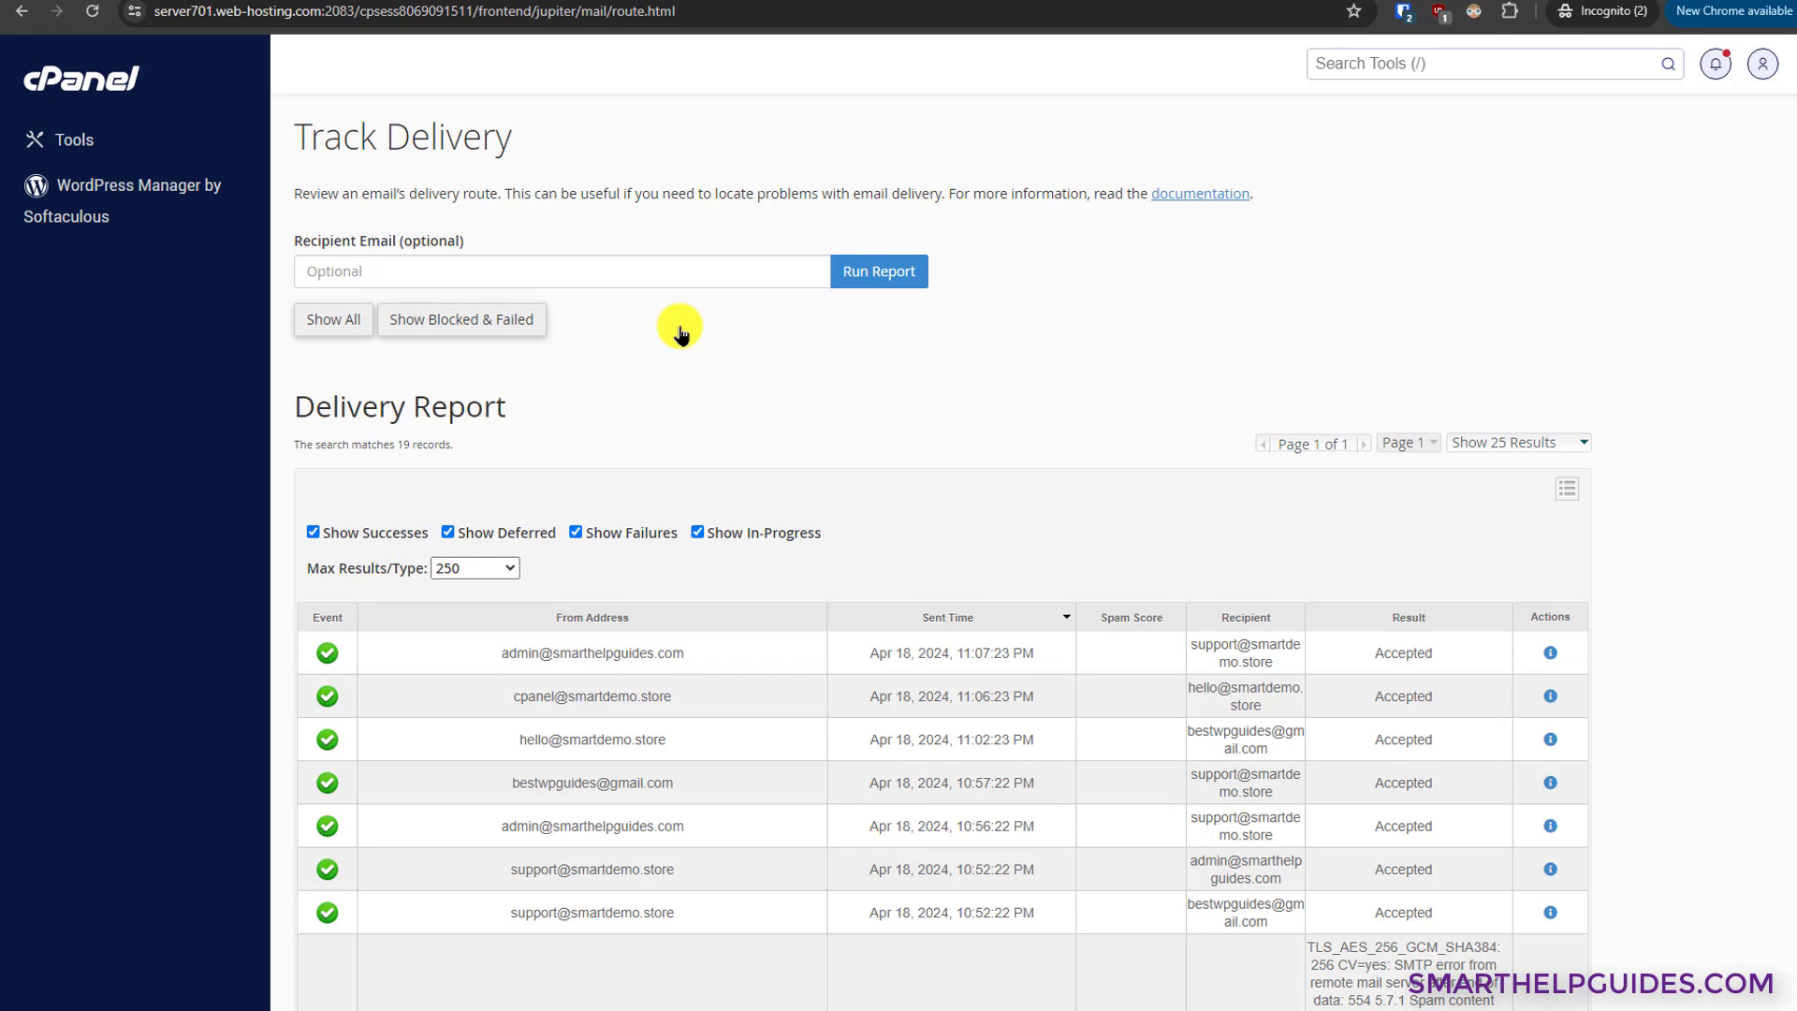
{"action": "scroll", "coordinate": [681, 334], "scroll_direction": "down", "scroll_amount": 1}
{"action": "left_click", "coordinate": [335, 222]}
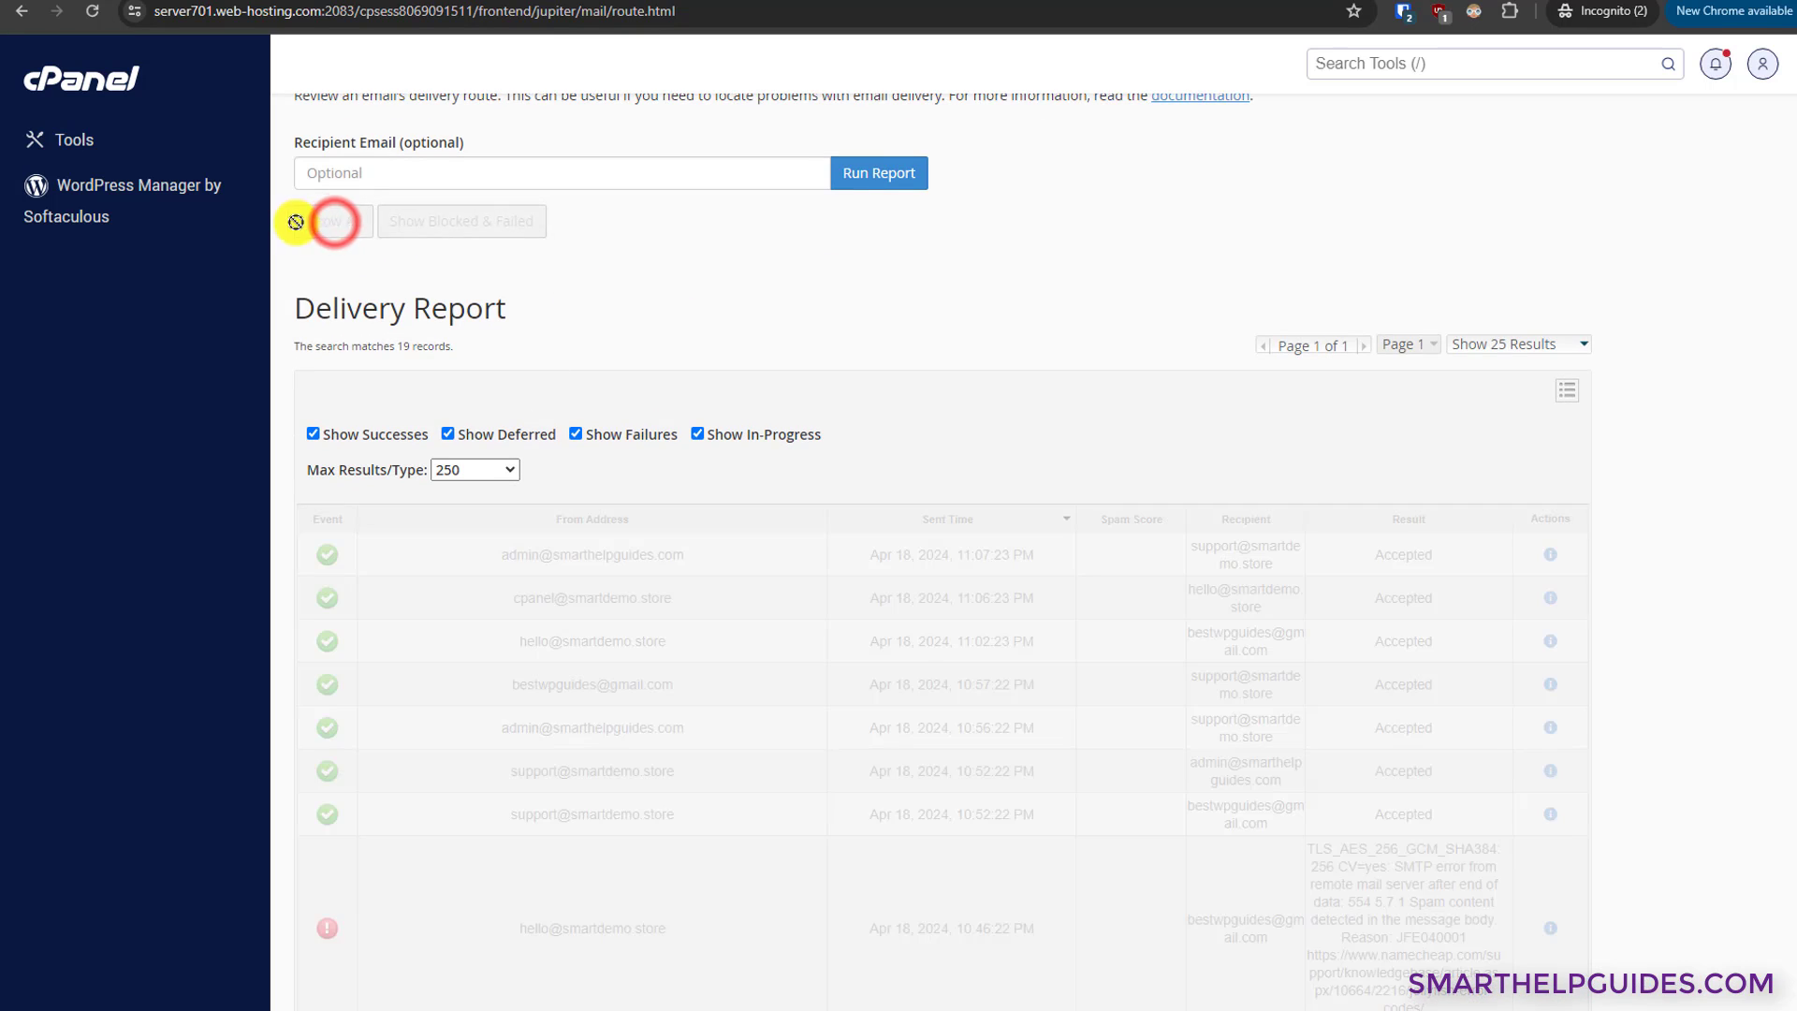
{"action": "scroll", "coordinate": [910, 384], "scroll_direction": "down", "scroll_amount": 1}
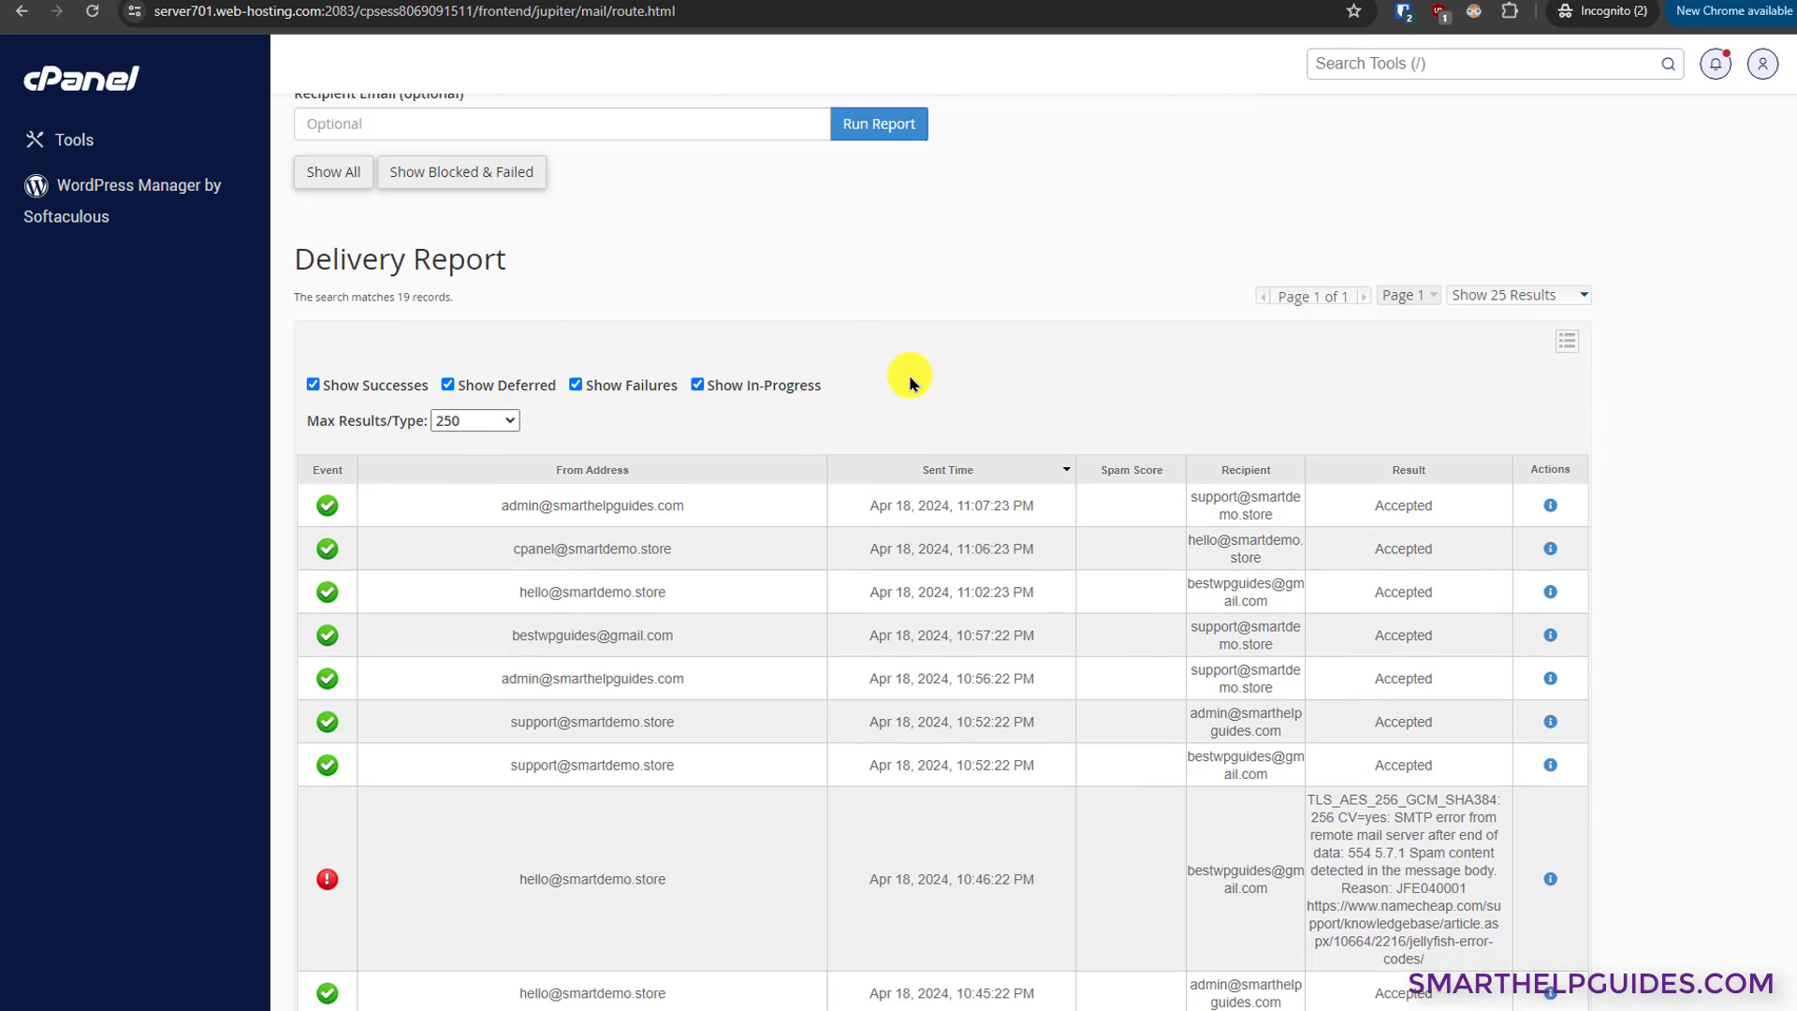
{"action": "scroll", "coordinate": [1101, 644], "scroll_direction": "down", "scroll_amount": 3}
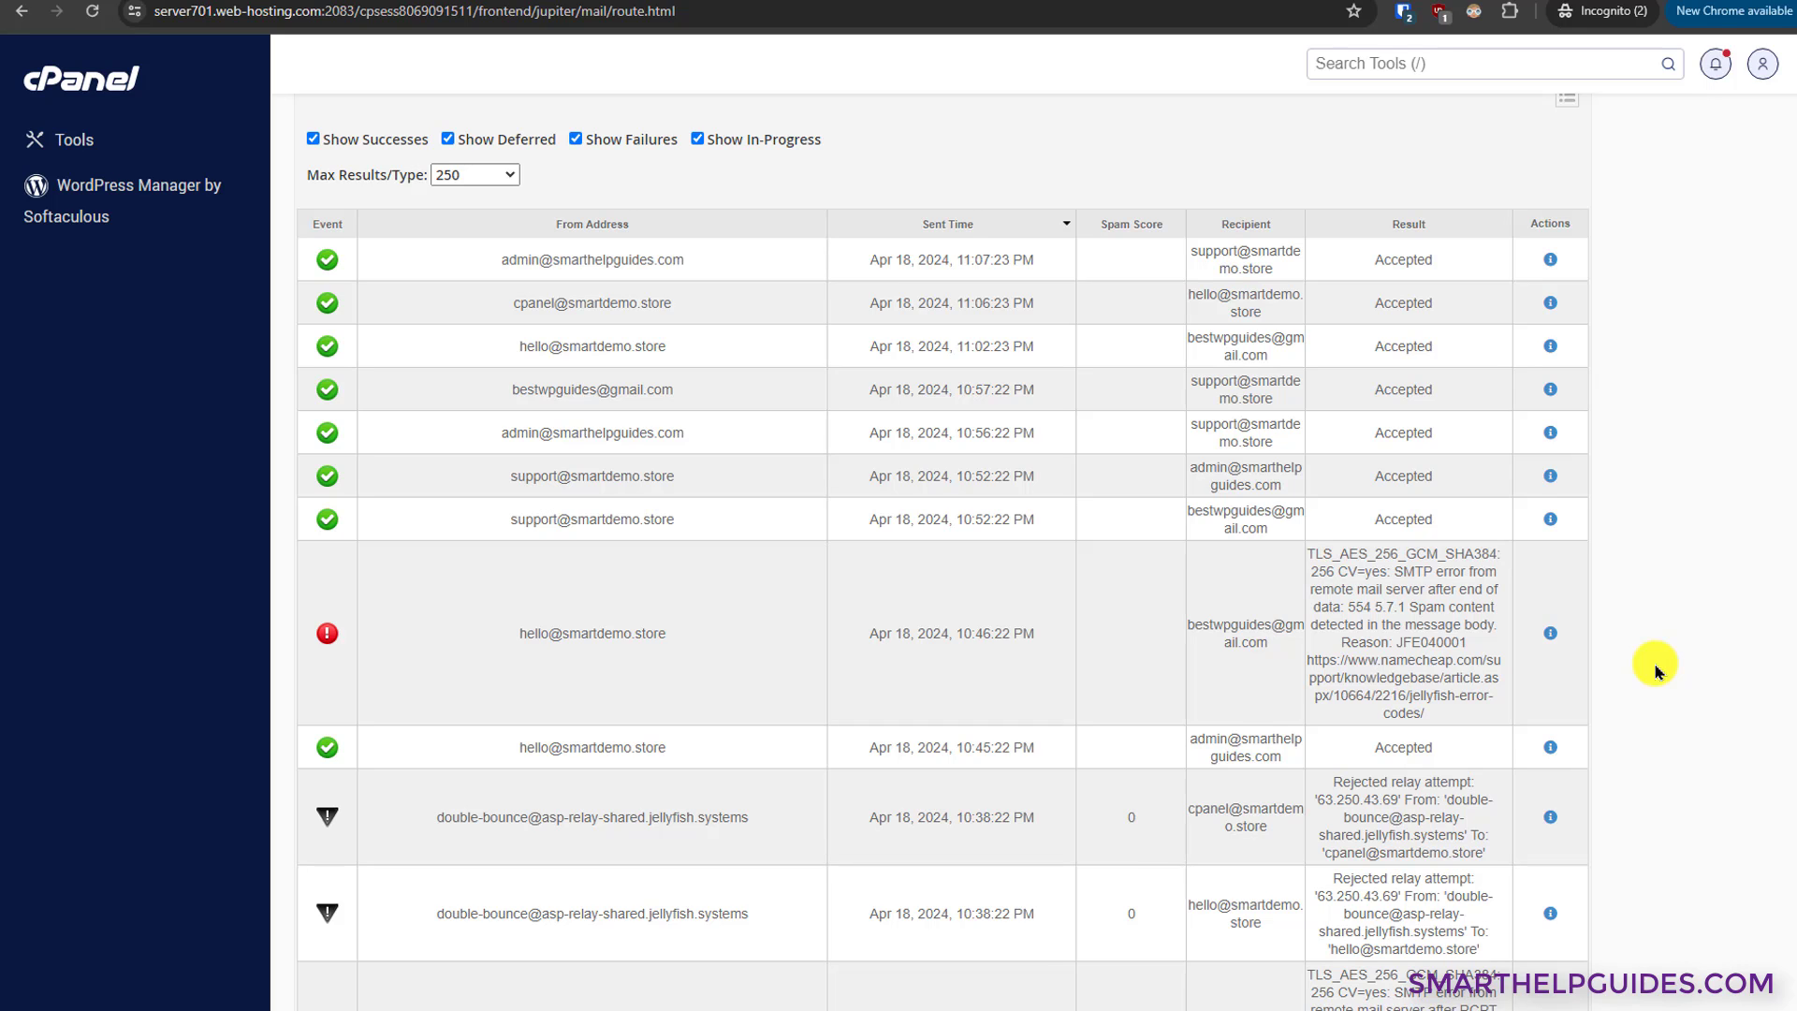
{"action": "scroll", "coordinate": [1653, 671], "scroll_direction": "down", "scroll_amount": 3}
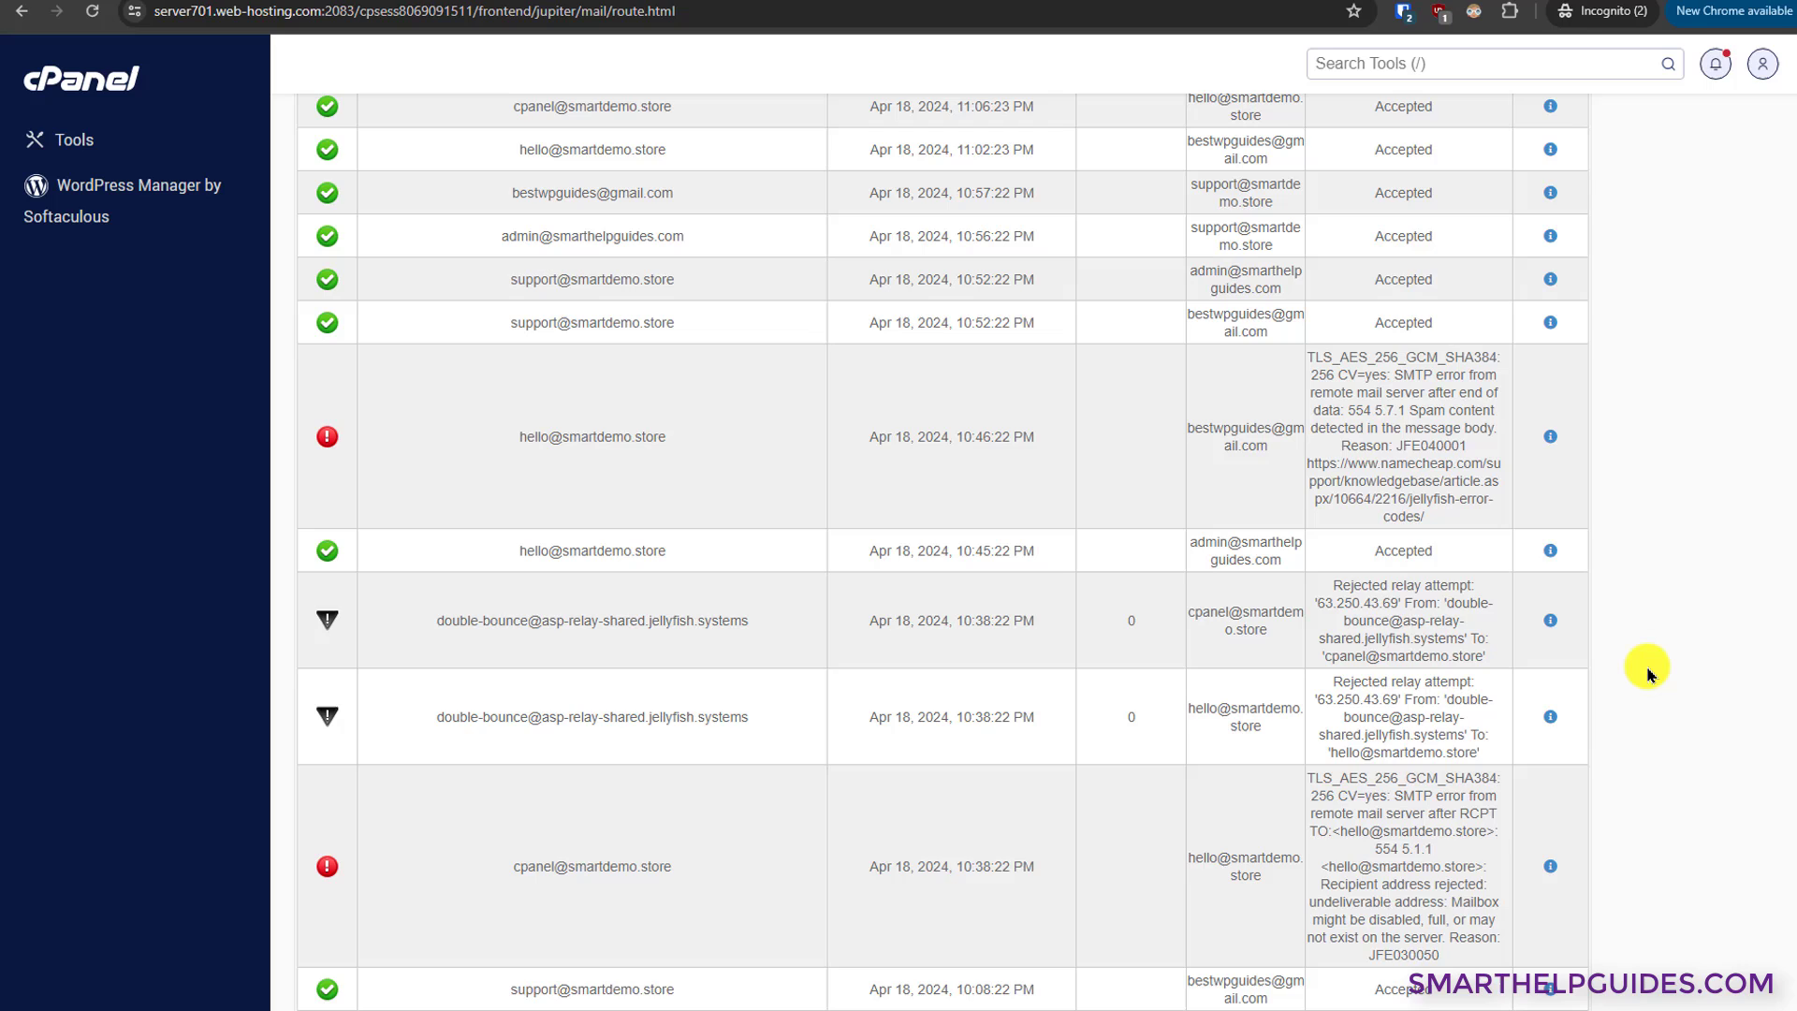
{"action": "scroll", "coordinate": [1650, 674], "scroll_direction": "down", "scroll_amount": 1}
{"action": "scroll", "coordinate": [1650, 676], "scroll_direction": "down", "scroll_amount": 4}
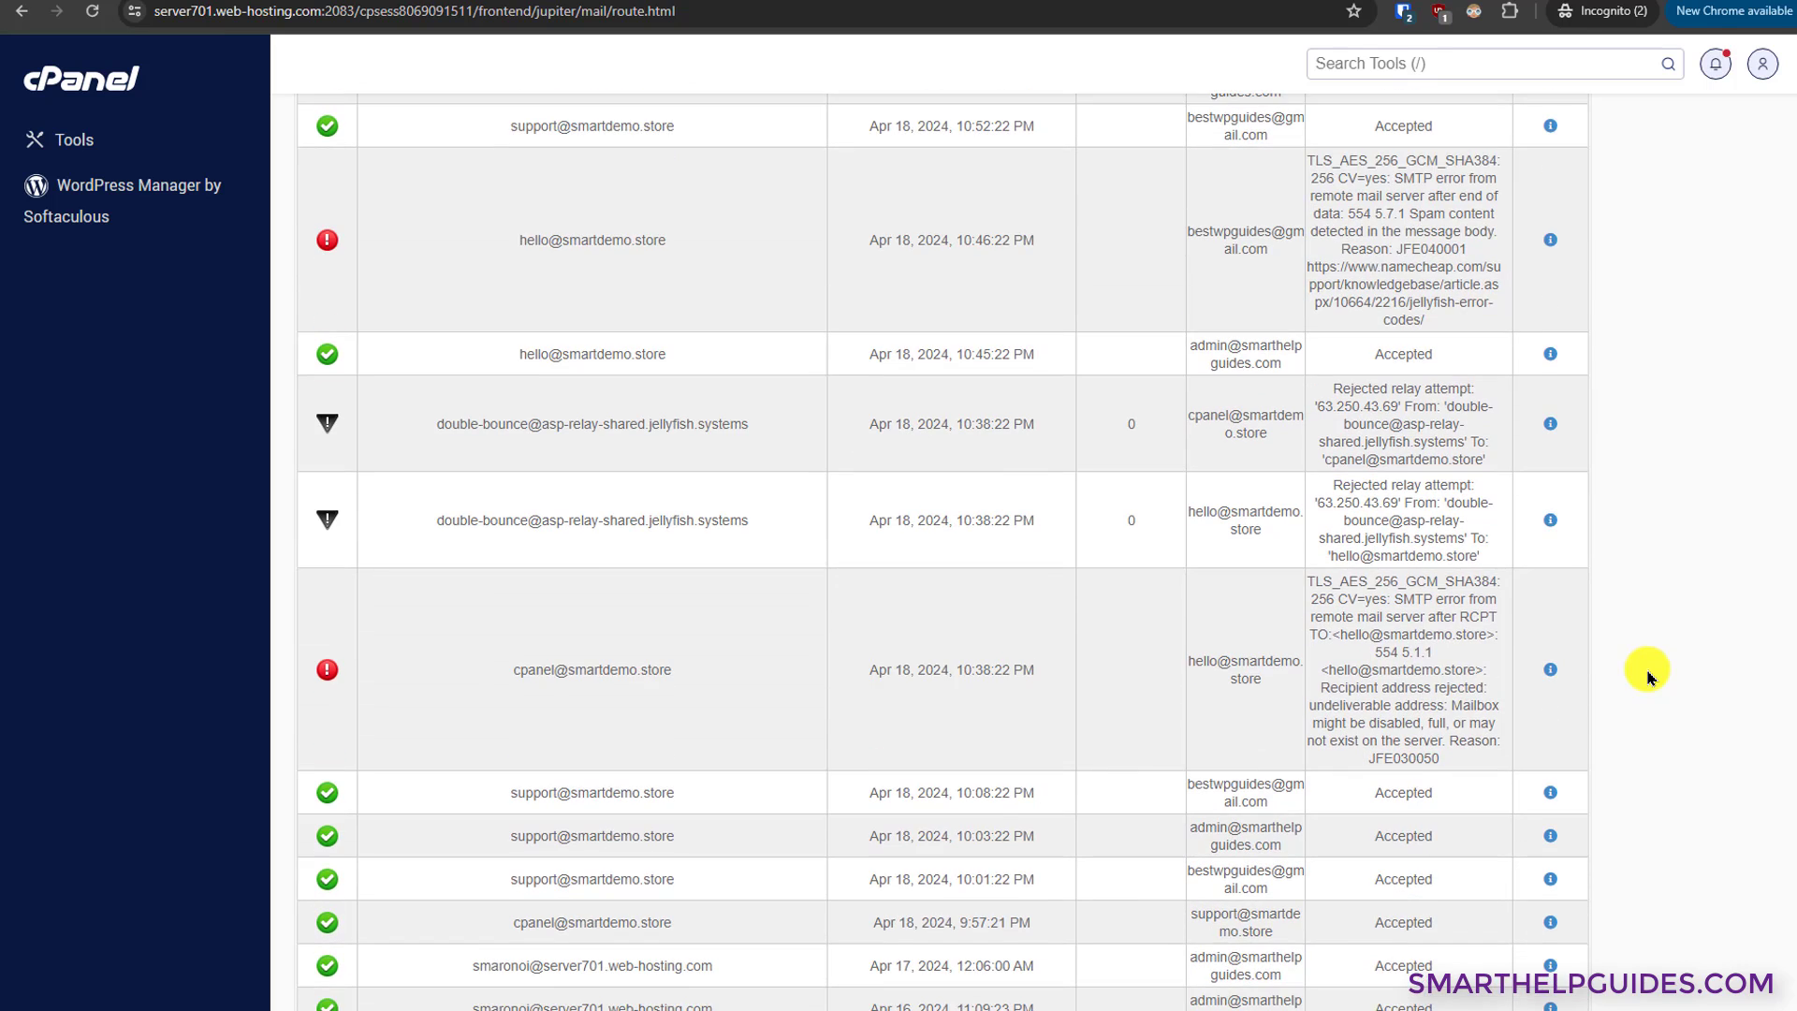
{"action": "scroll", "coordinate": [1650, 676], "scroll_direction": "up", "scroll_amount": 8}
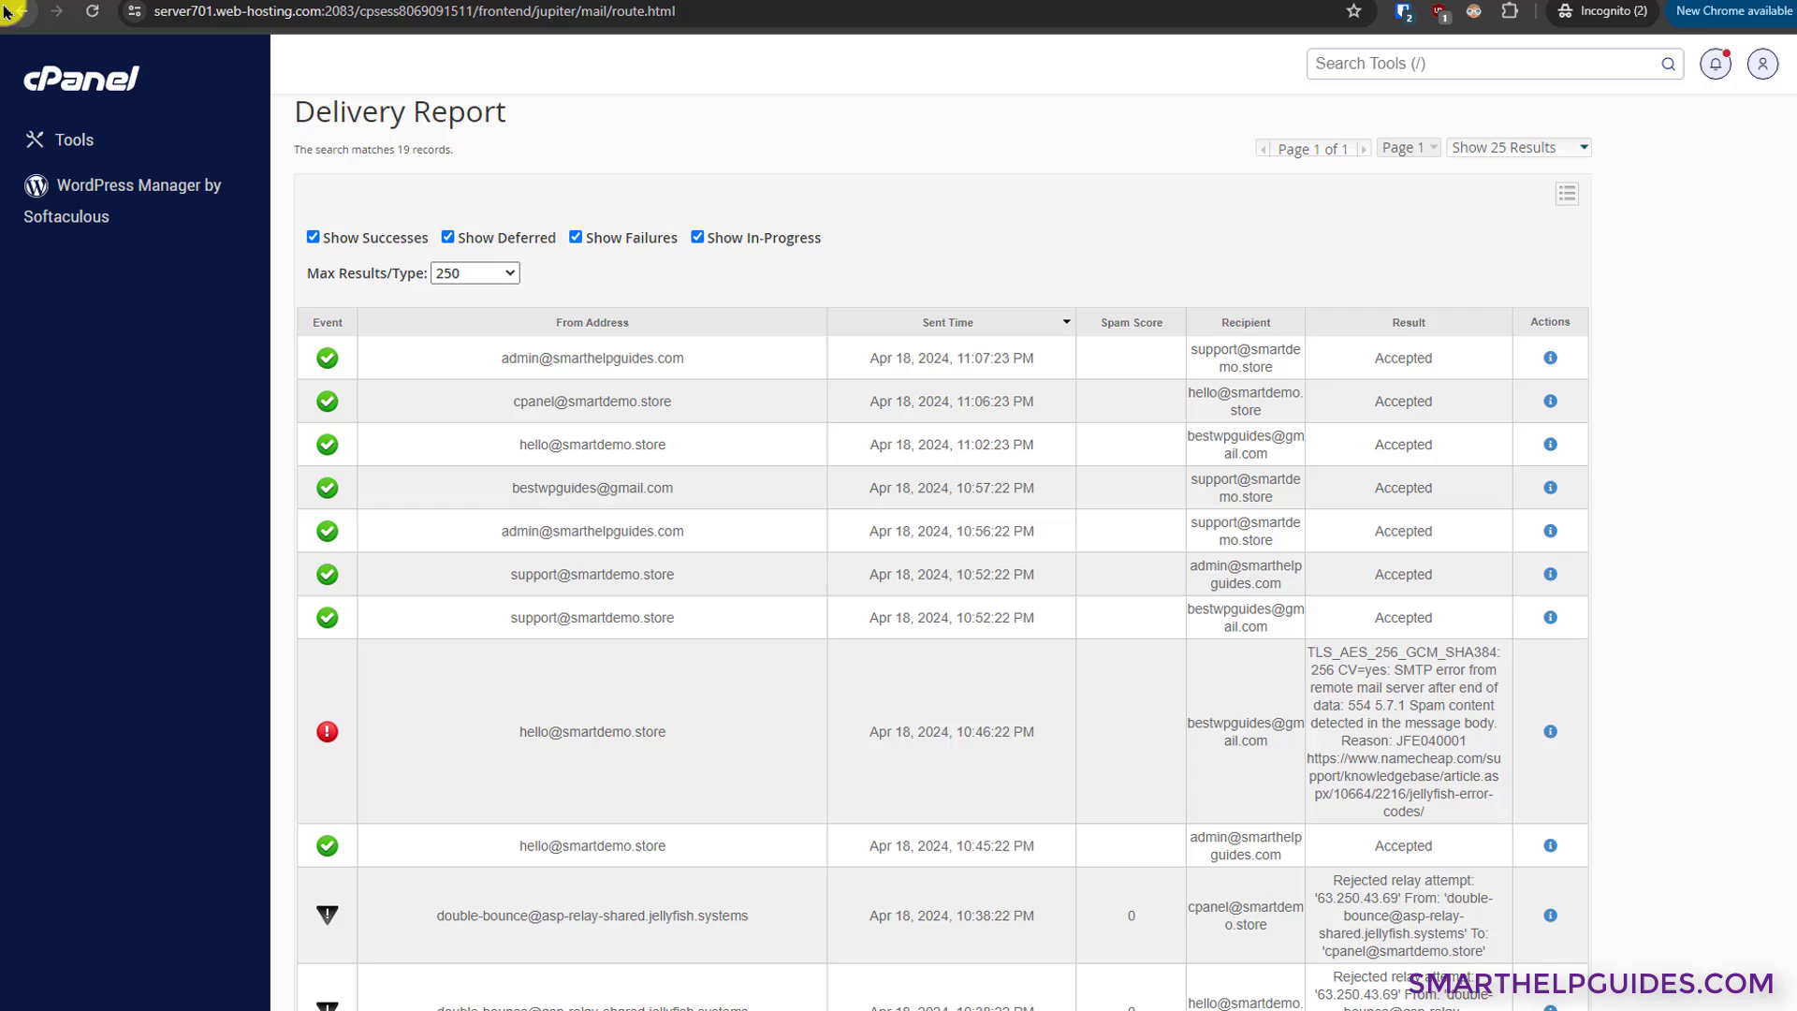
{"action": "left_click", "coordinate": [59, 64]}
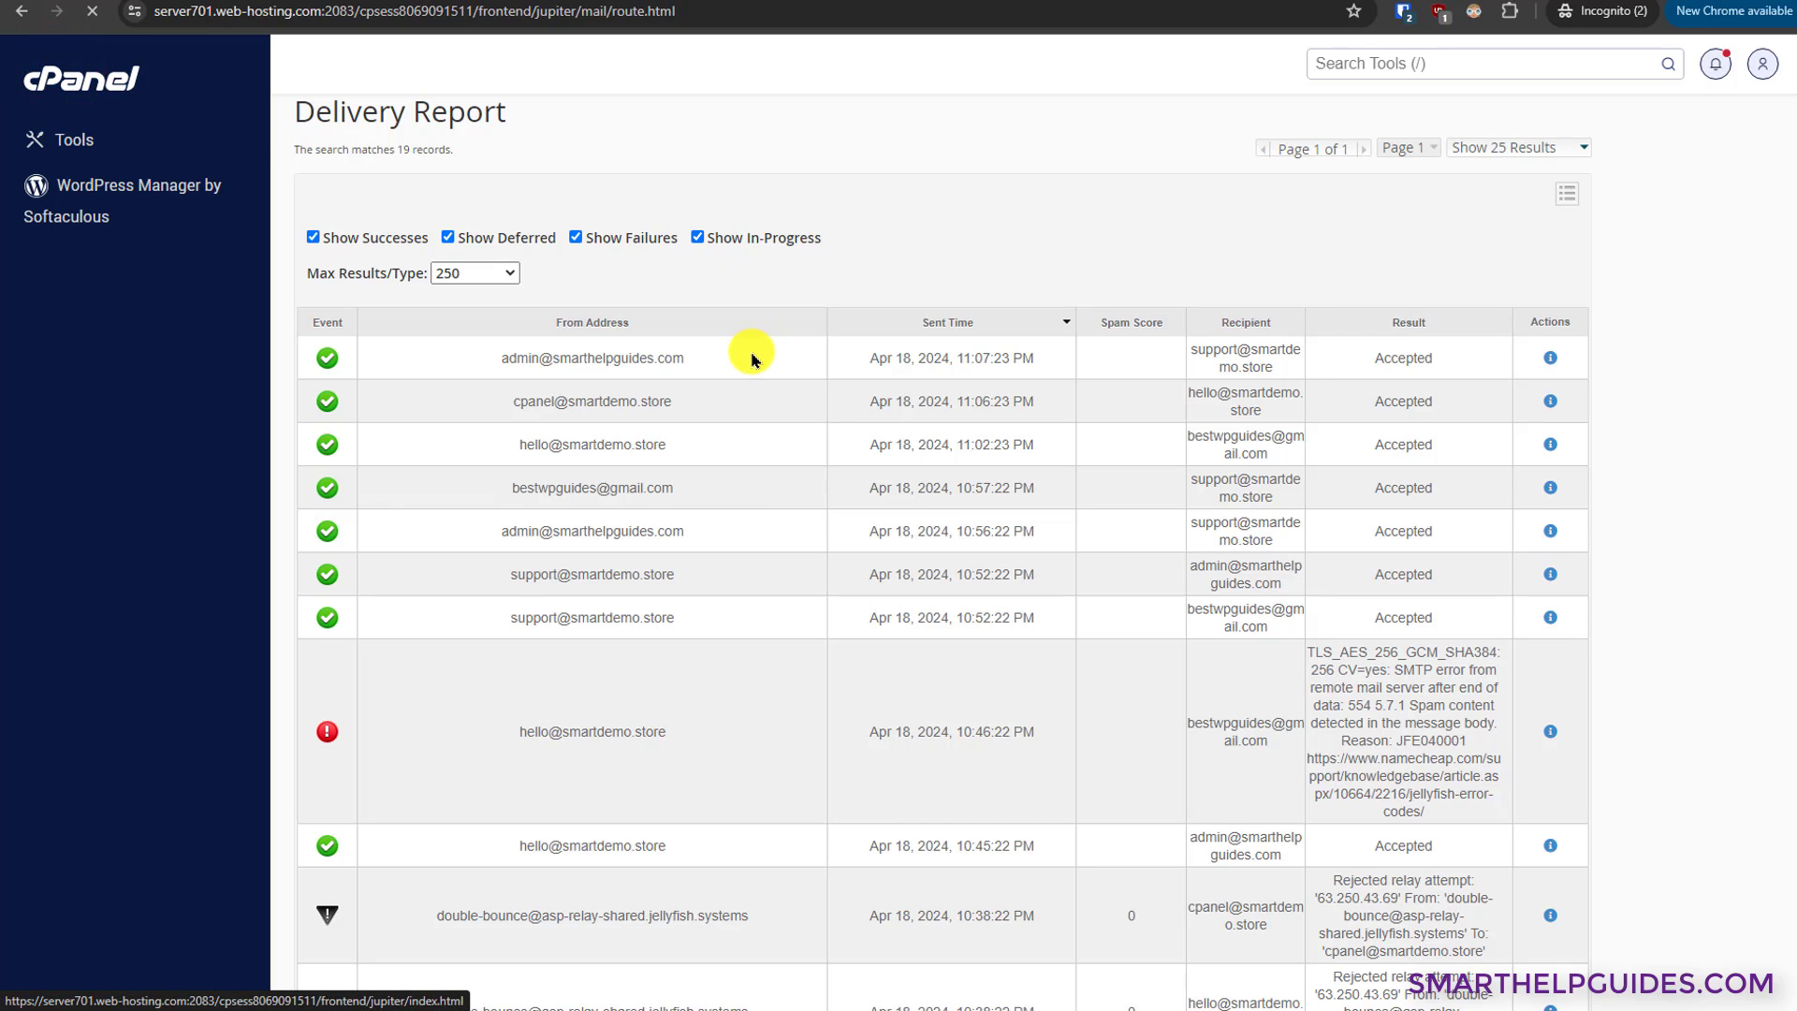
{"action": "scroll", "coordinate": [752, 360], "scroll_direction": "down", "scroll_amount": 12}
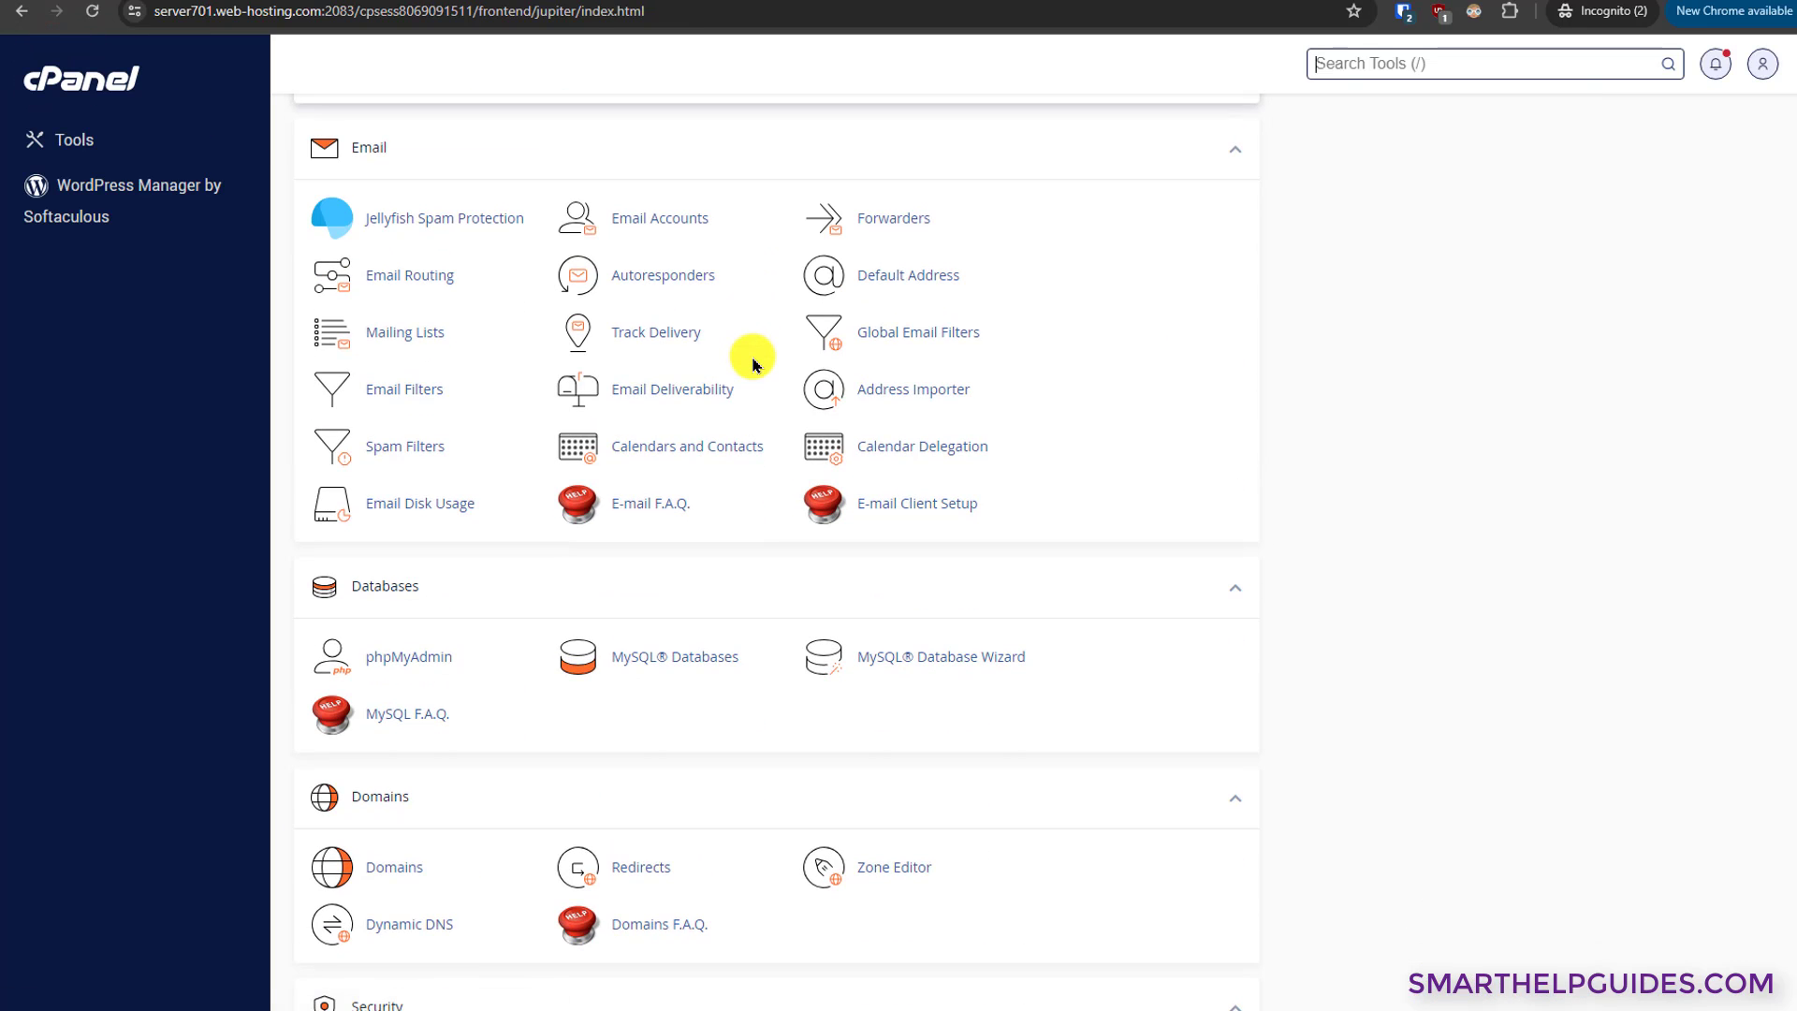
Check that Email Deliverability shows smartdemo.store as Valid, then return to the Email tools.
{"action": "left_click", "coordinate": [682, 392]}
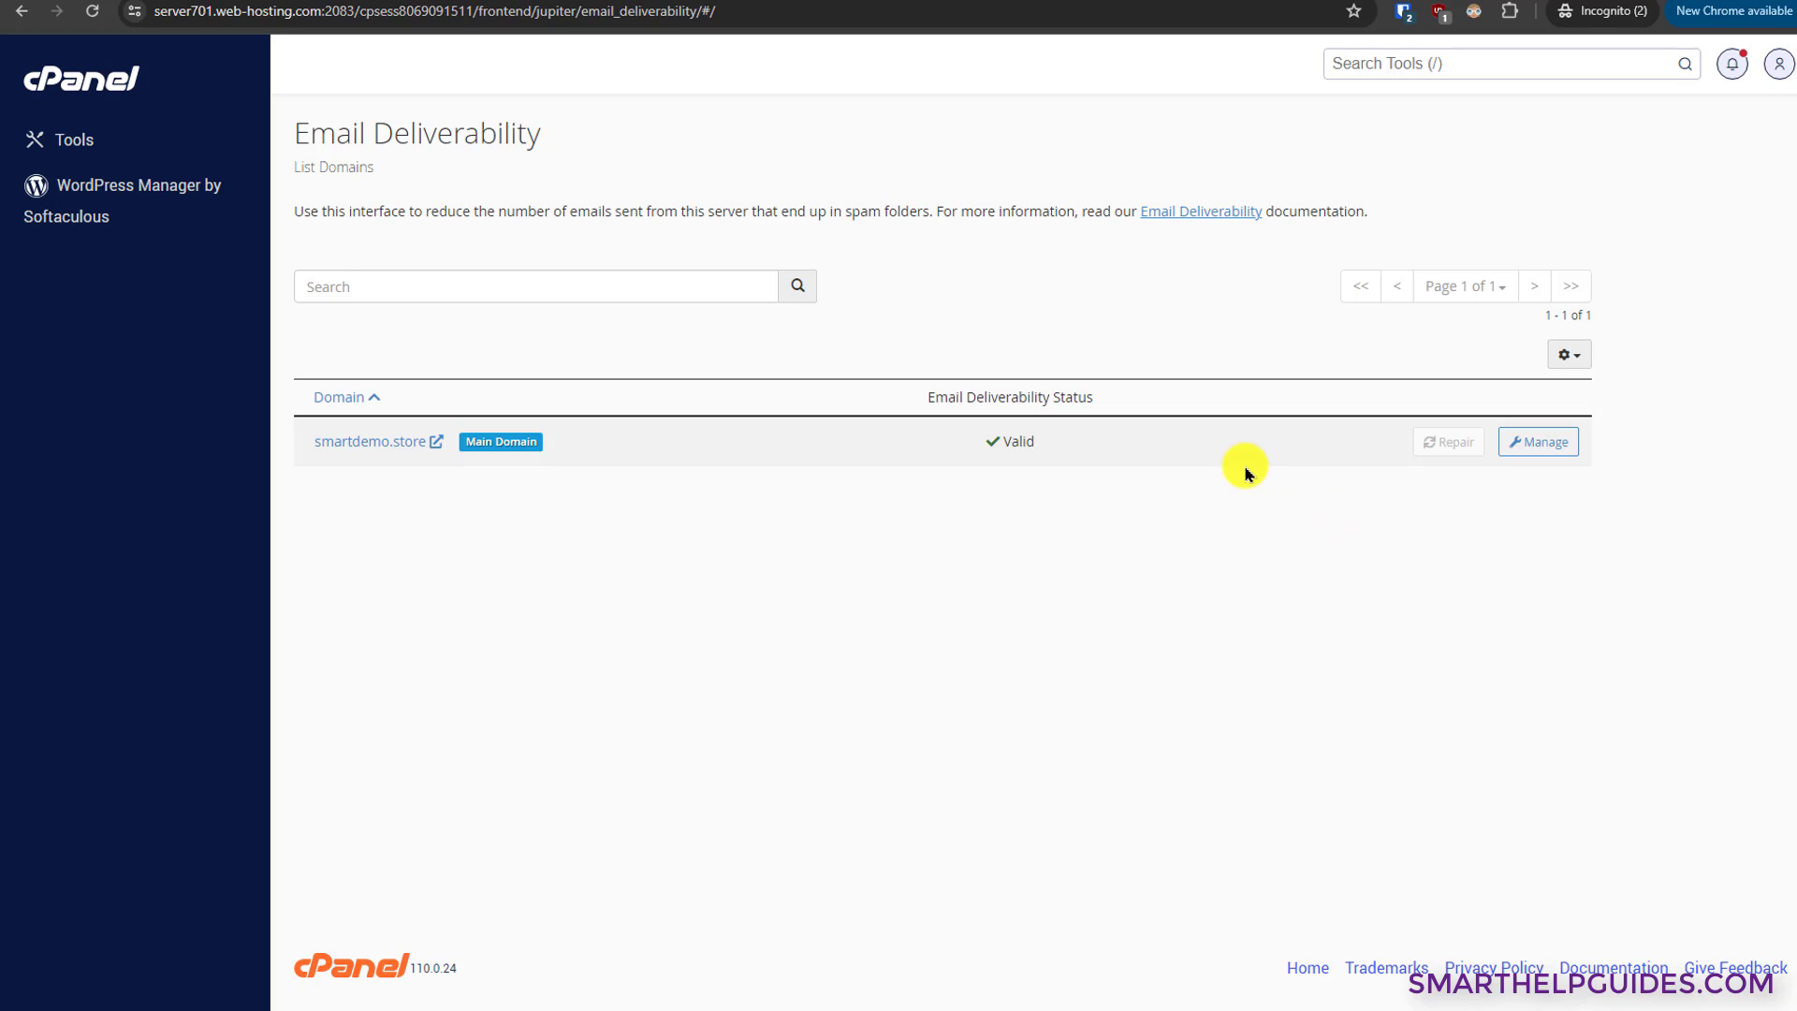
{"action": "left_click", "coordinate": [92, 73]}
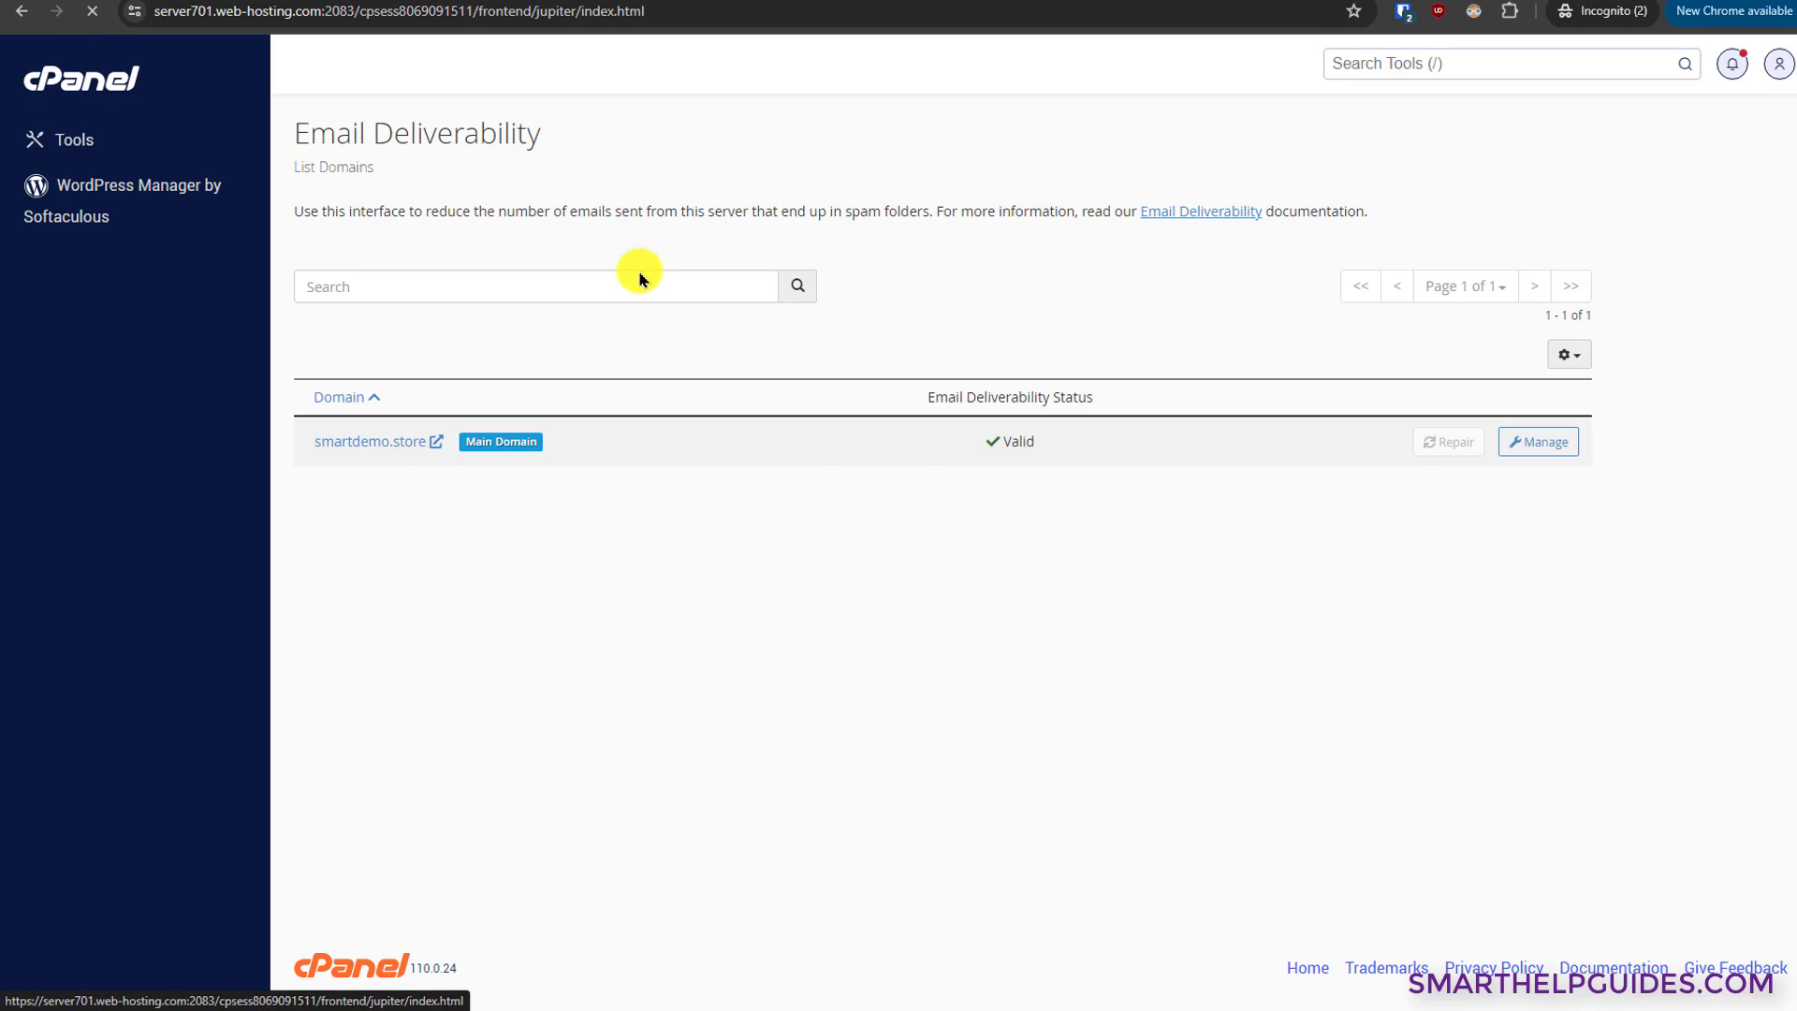
{"action": "scroll", "coordinate": [1144, 683], "scroll_direction": "down", "scroll_amount": 3}
{"action": "scroll", "coordinate": [1131, 646], "scroll_direction": "down", "scroll_amount": 5}
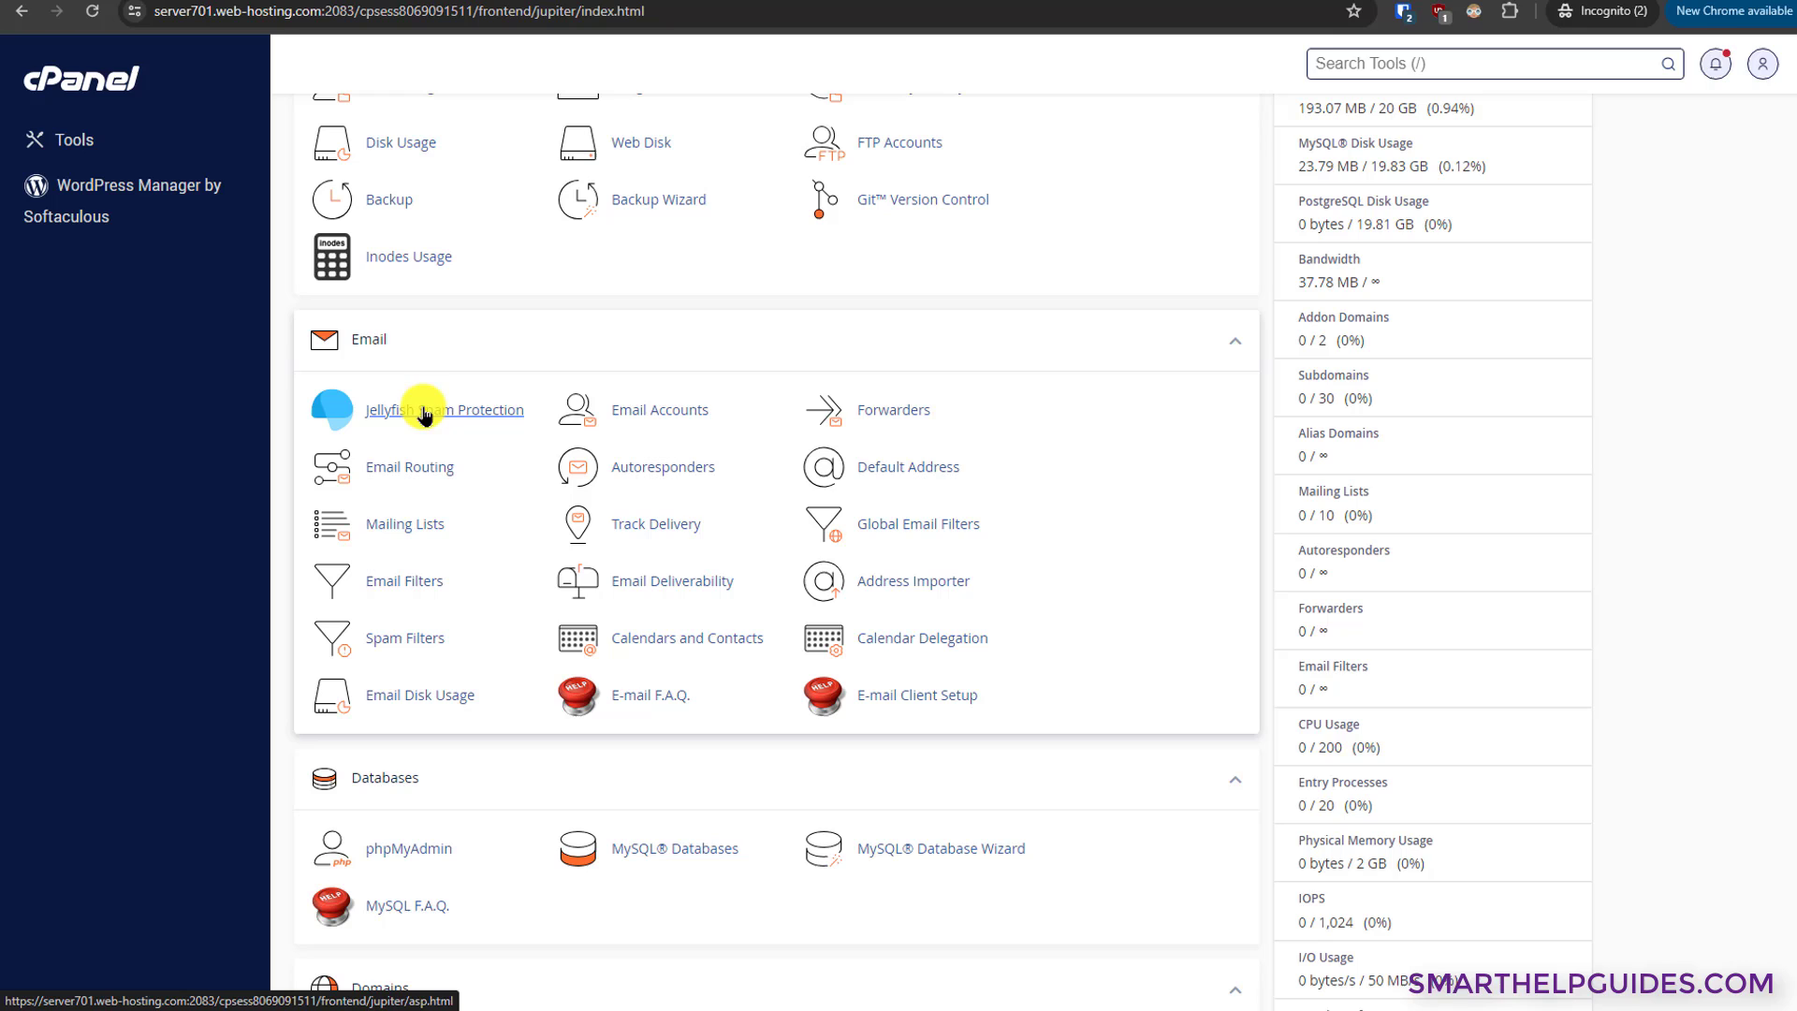
Open the Jellyfish filtering logs for smartdemo.store.
{"action": "left_click", "coordinate": [457, 412]}
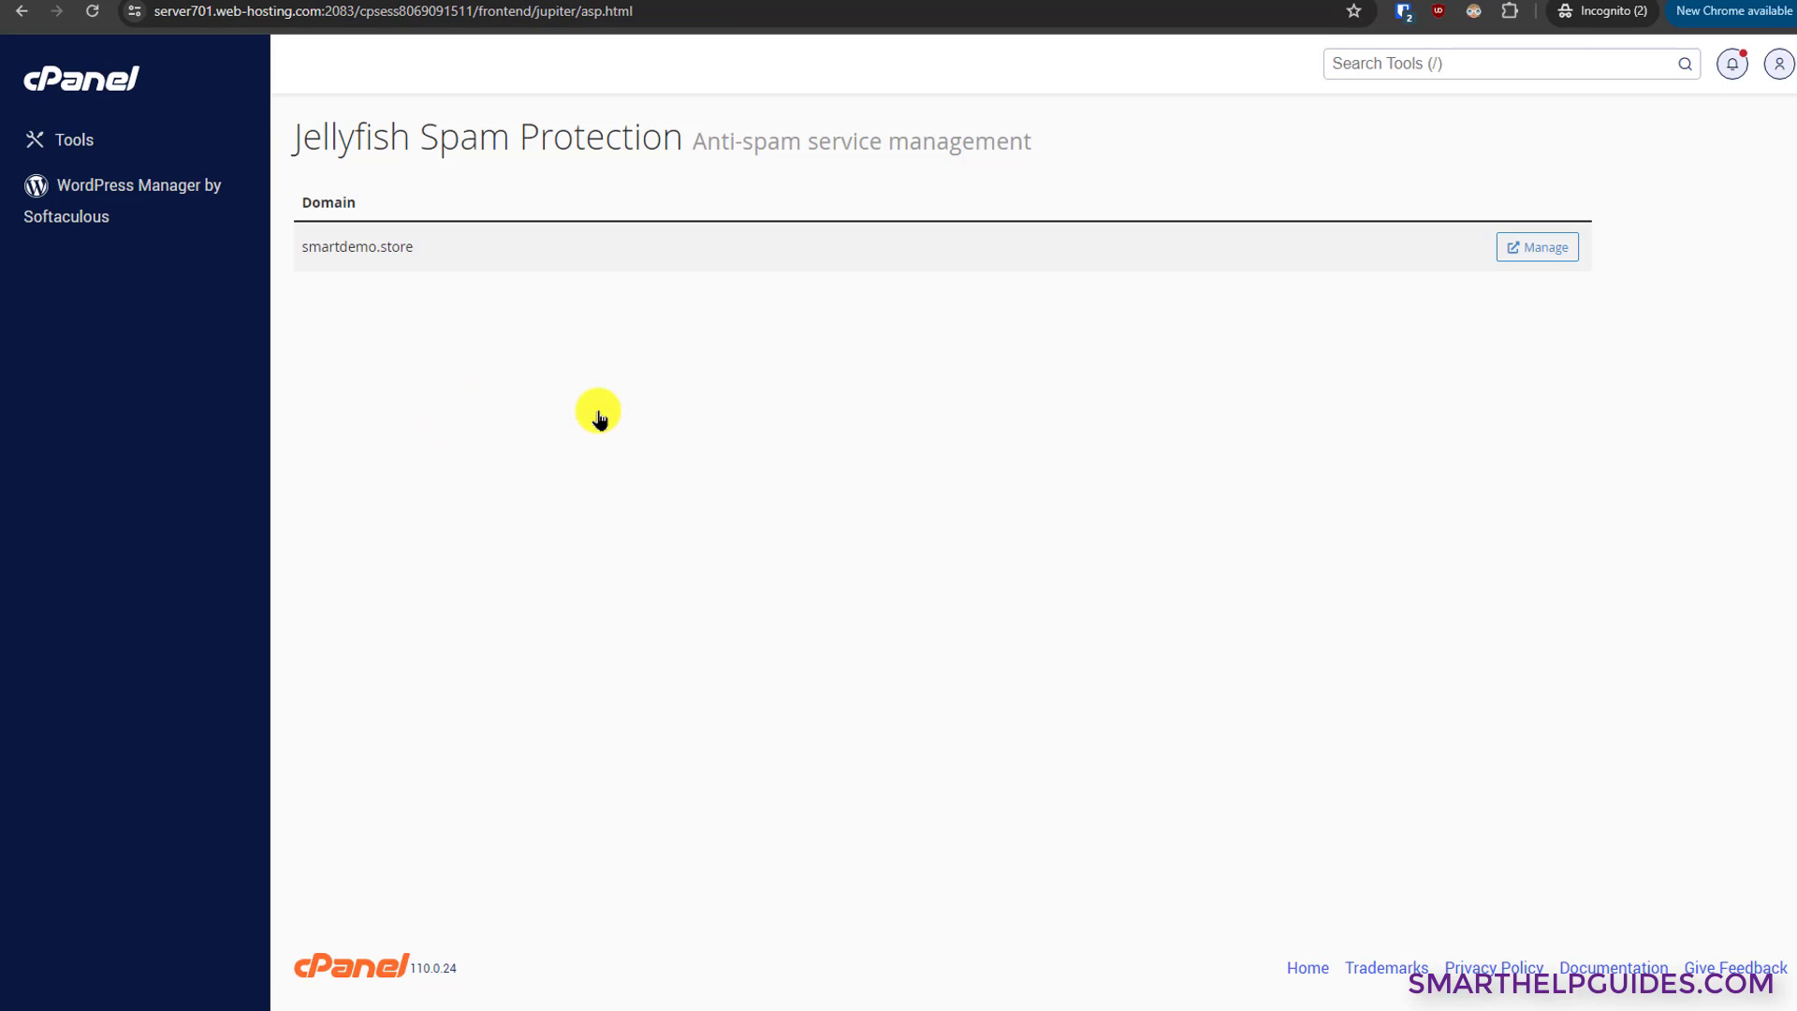
{"action": "left_click", "coordinate": [1538, 247]}
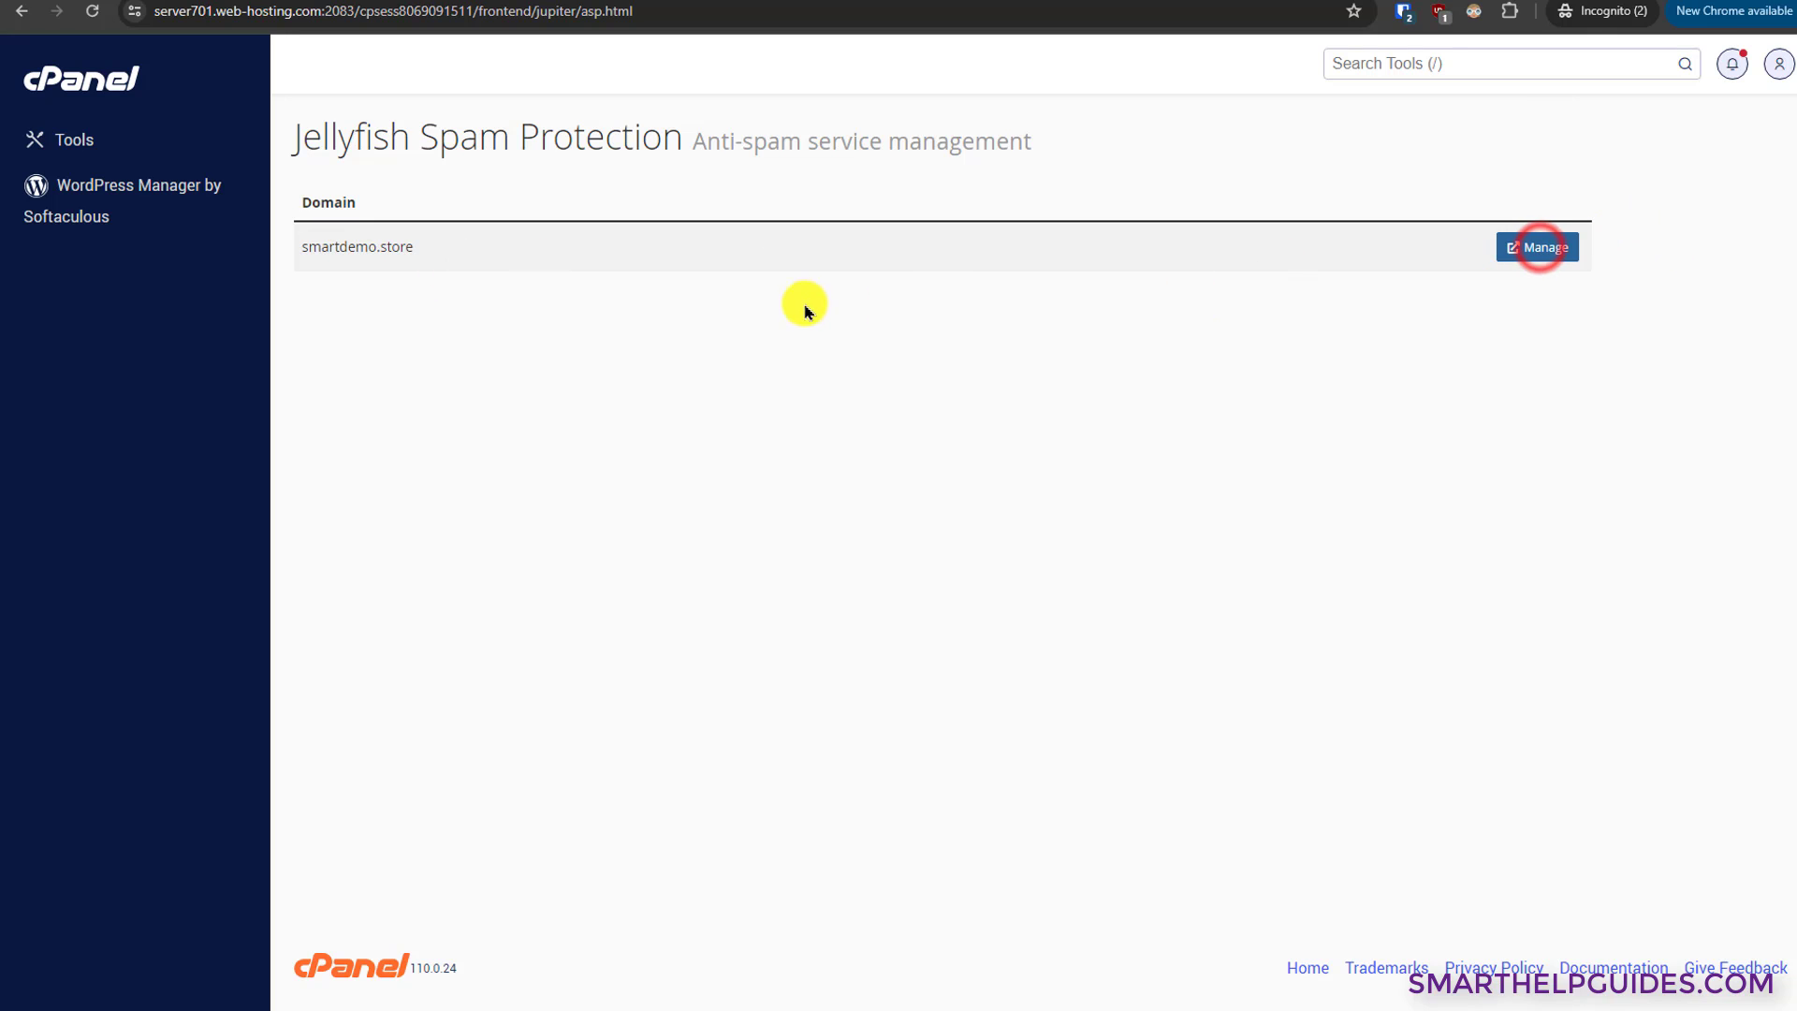
{"action": "left_click", "coordinate": [1543, 249]}
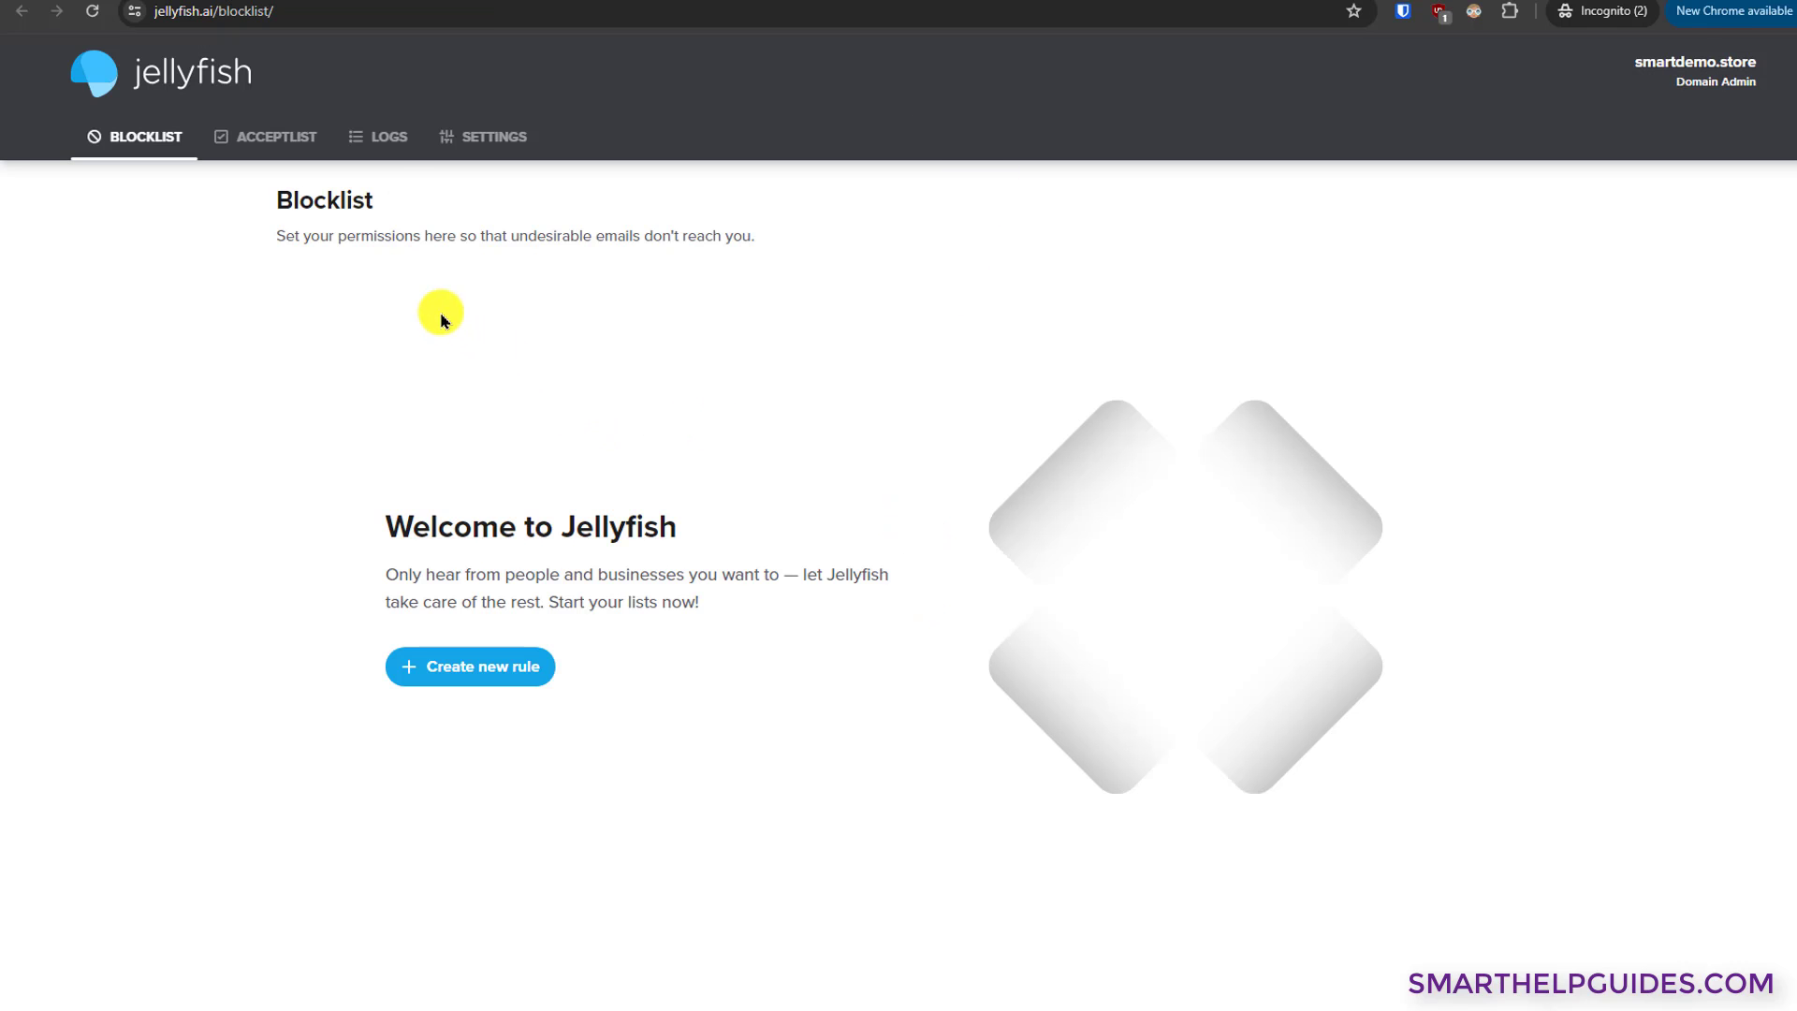
{"action": "left_click", "coordinate": [389, 140]}
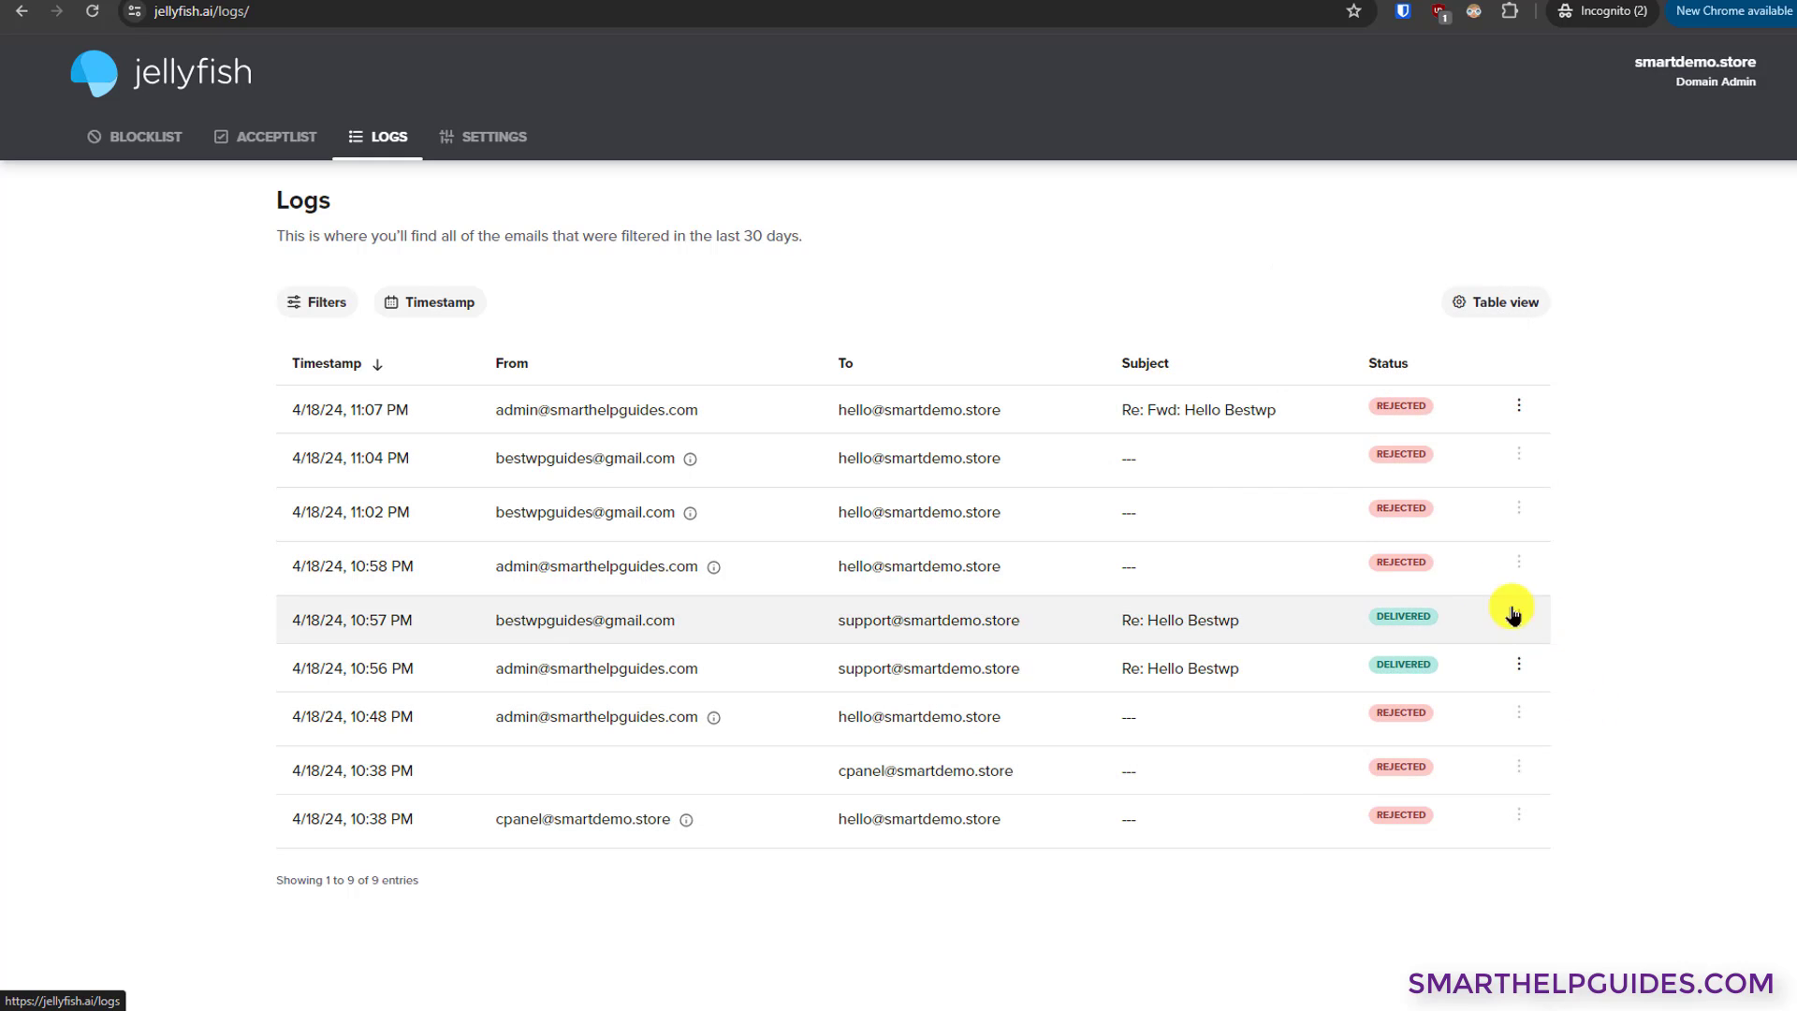
Inspect details of the 11:07, 10:57, 10:48, 10:58 and 11:04 PM log entries.
{"action": "left_click", "coordinate": [914, 411]}
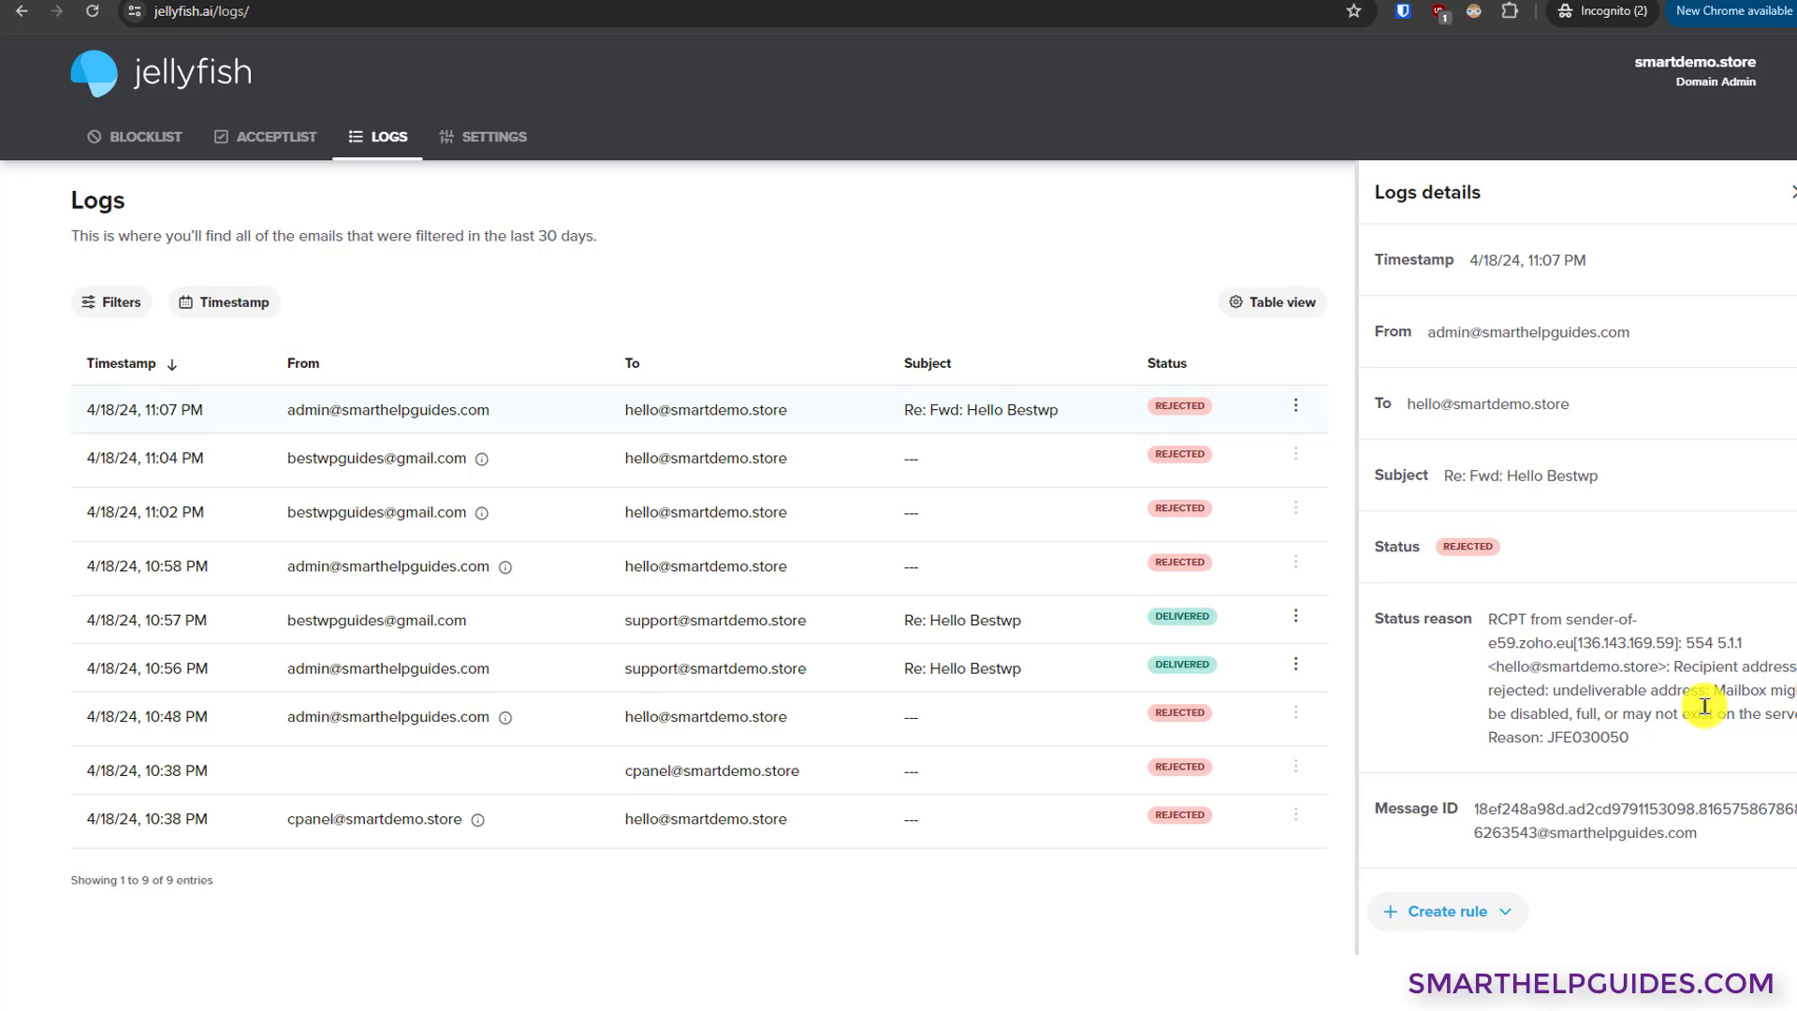
{"action": "left_click", "coordinate": [749, 617]}
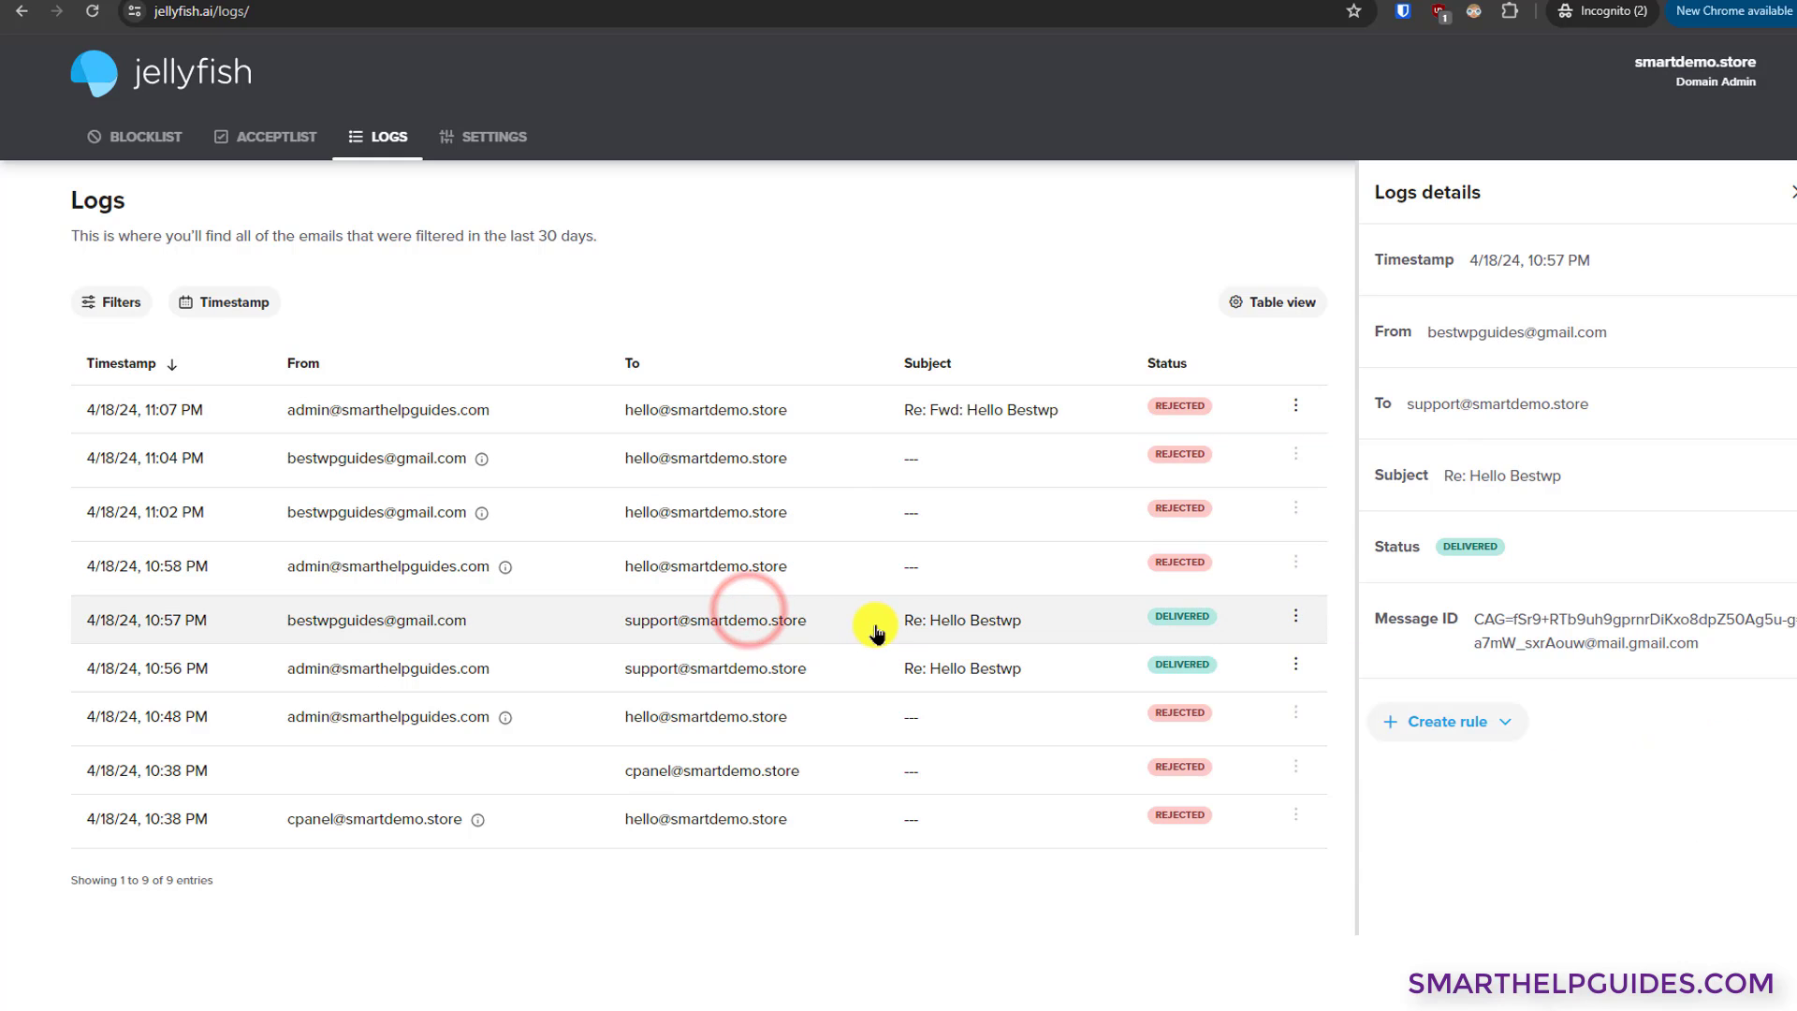
{"action": "left_click", "coordinate": [728, 711]}
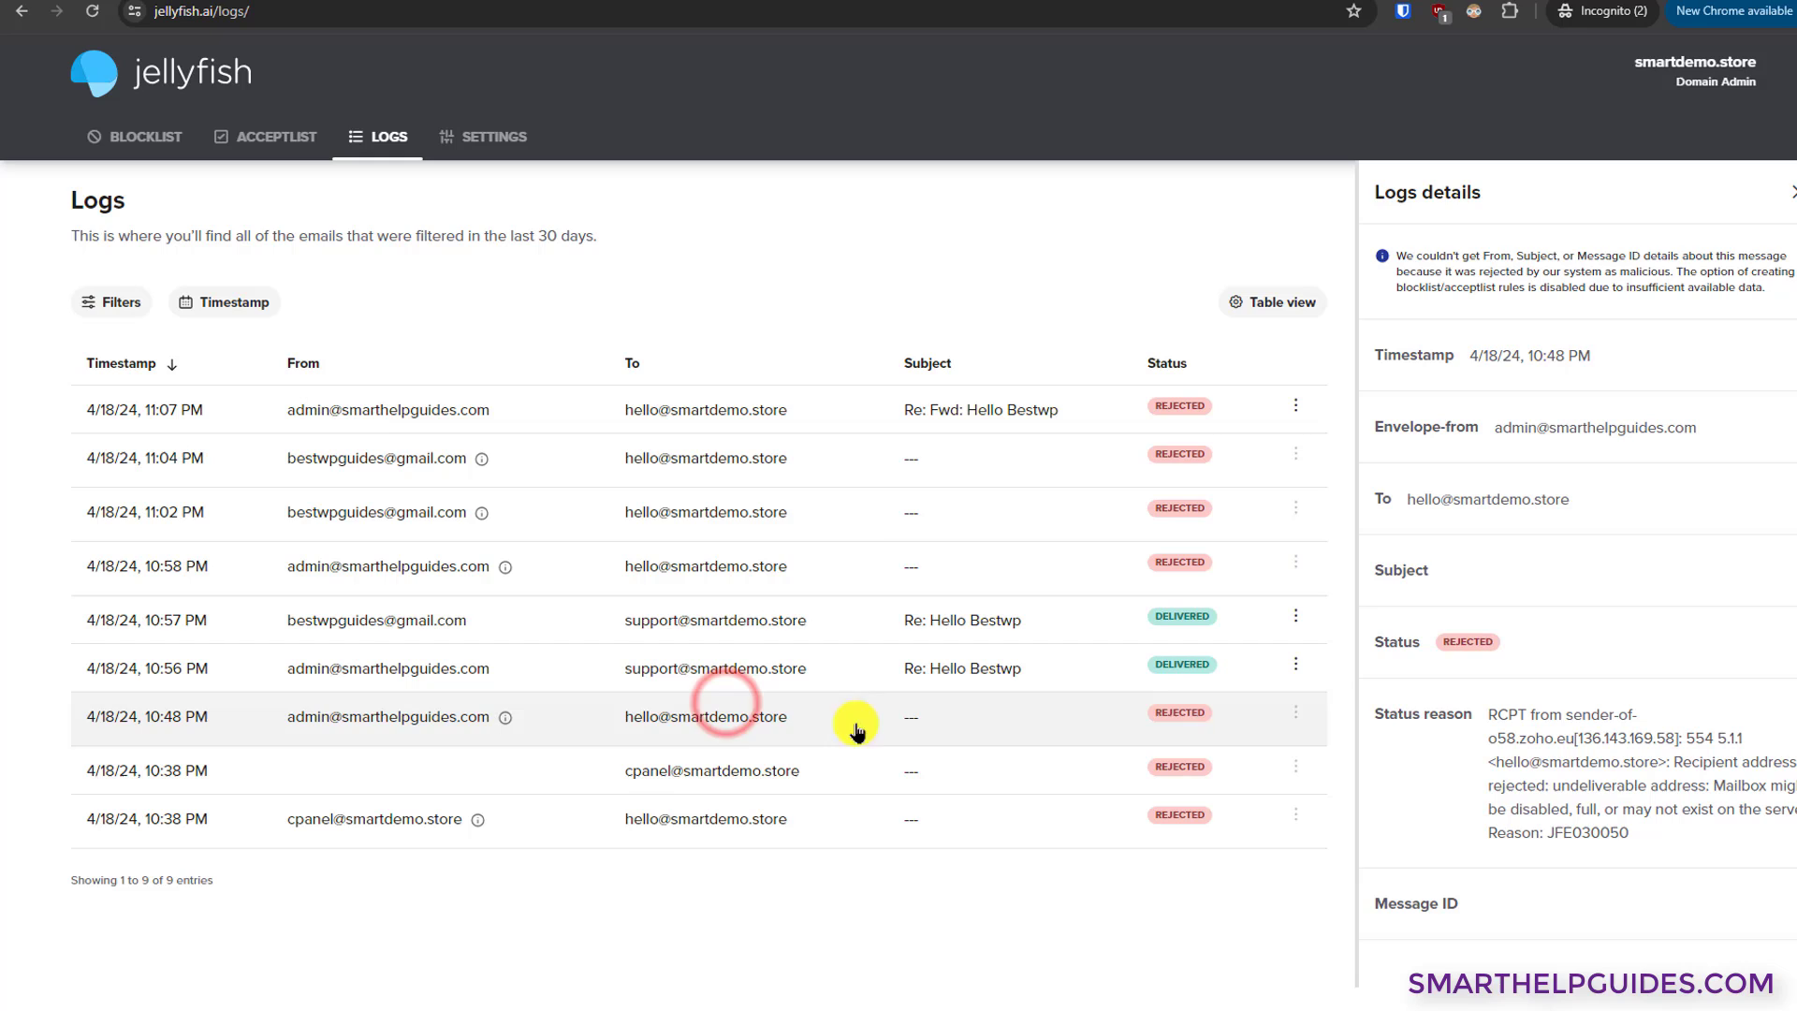
{"action": "left_click", "coordinate": [707, 567]}
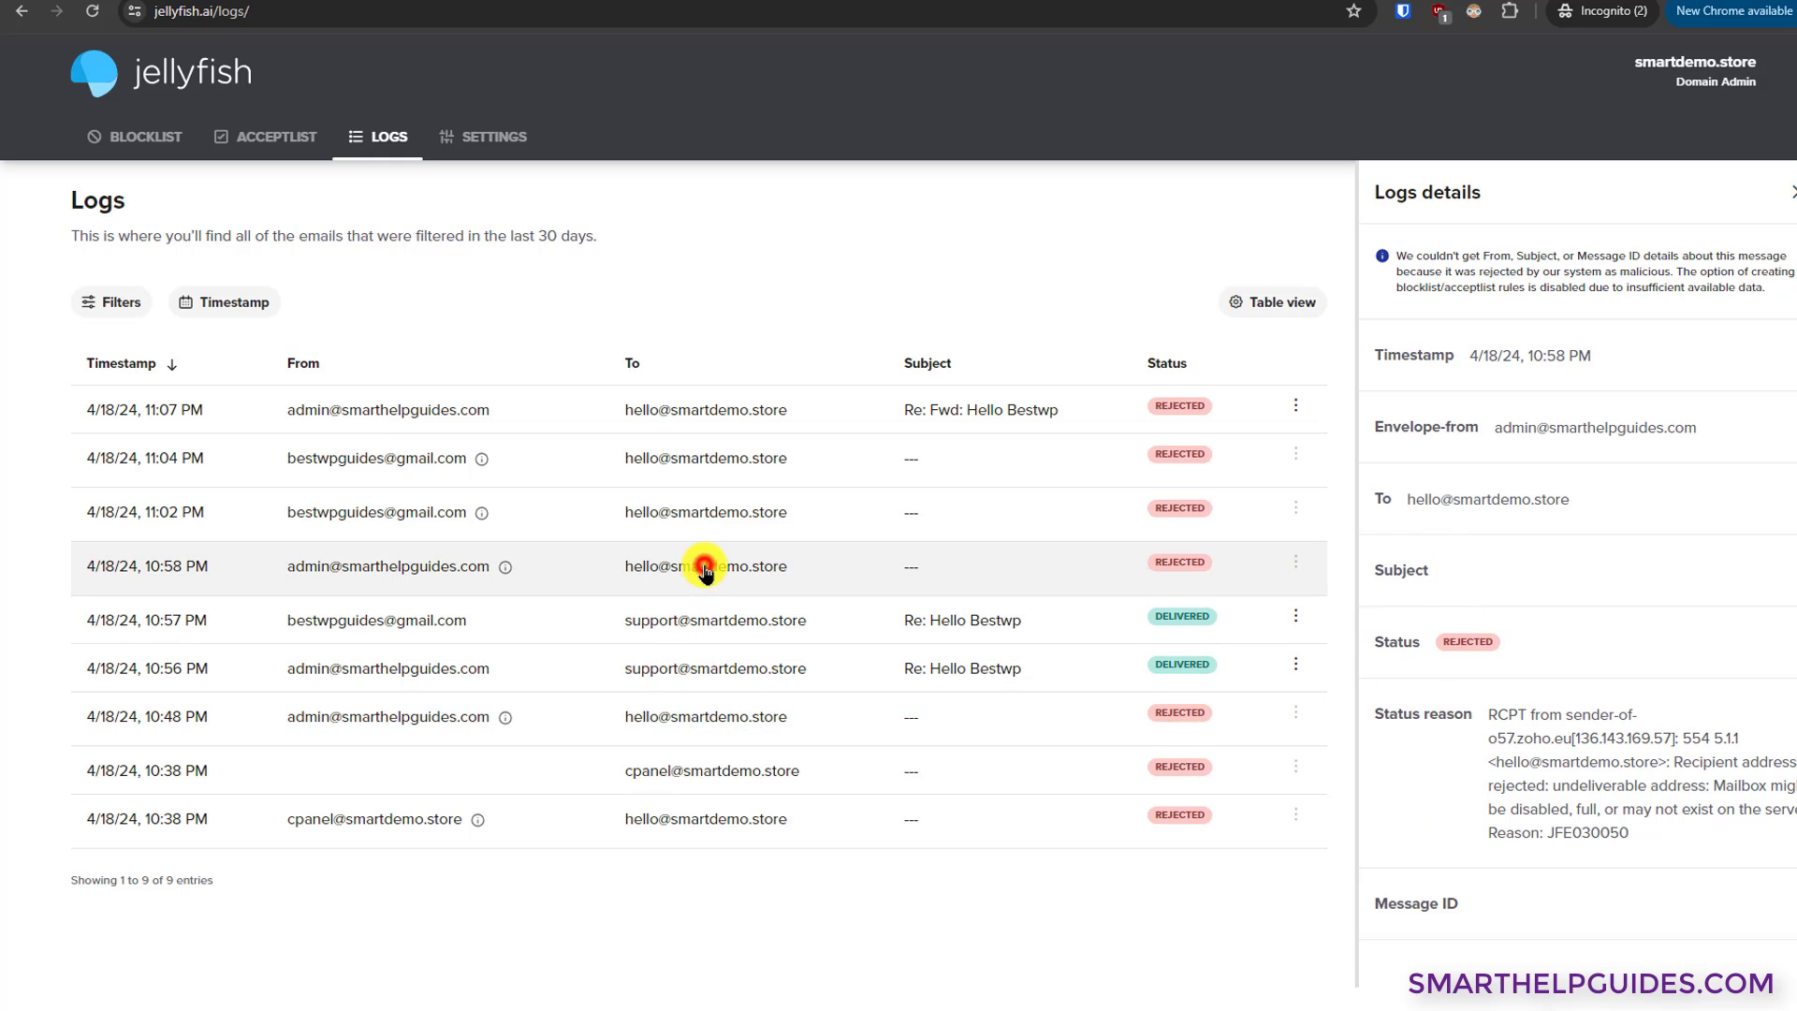
{"action": "left_click", "coordinate": [706, 448]}
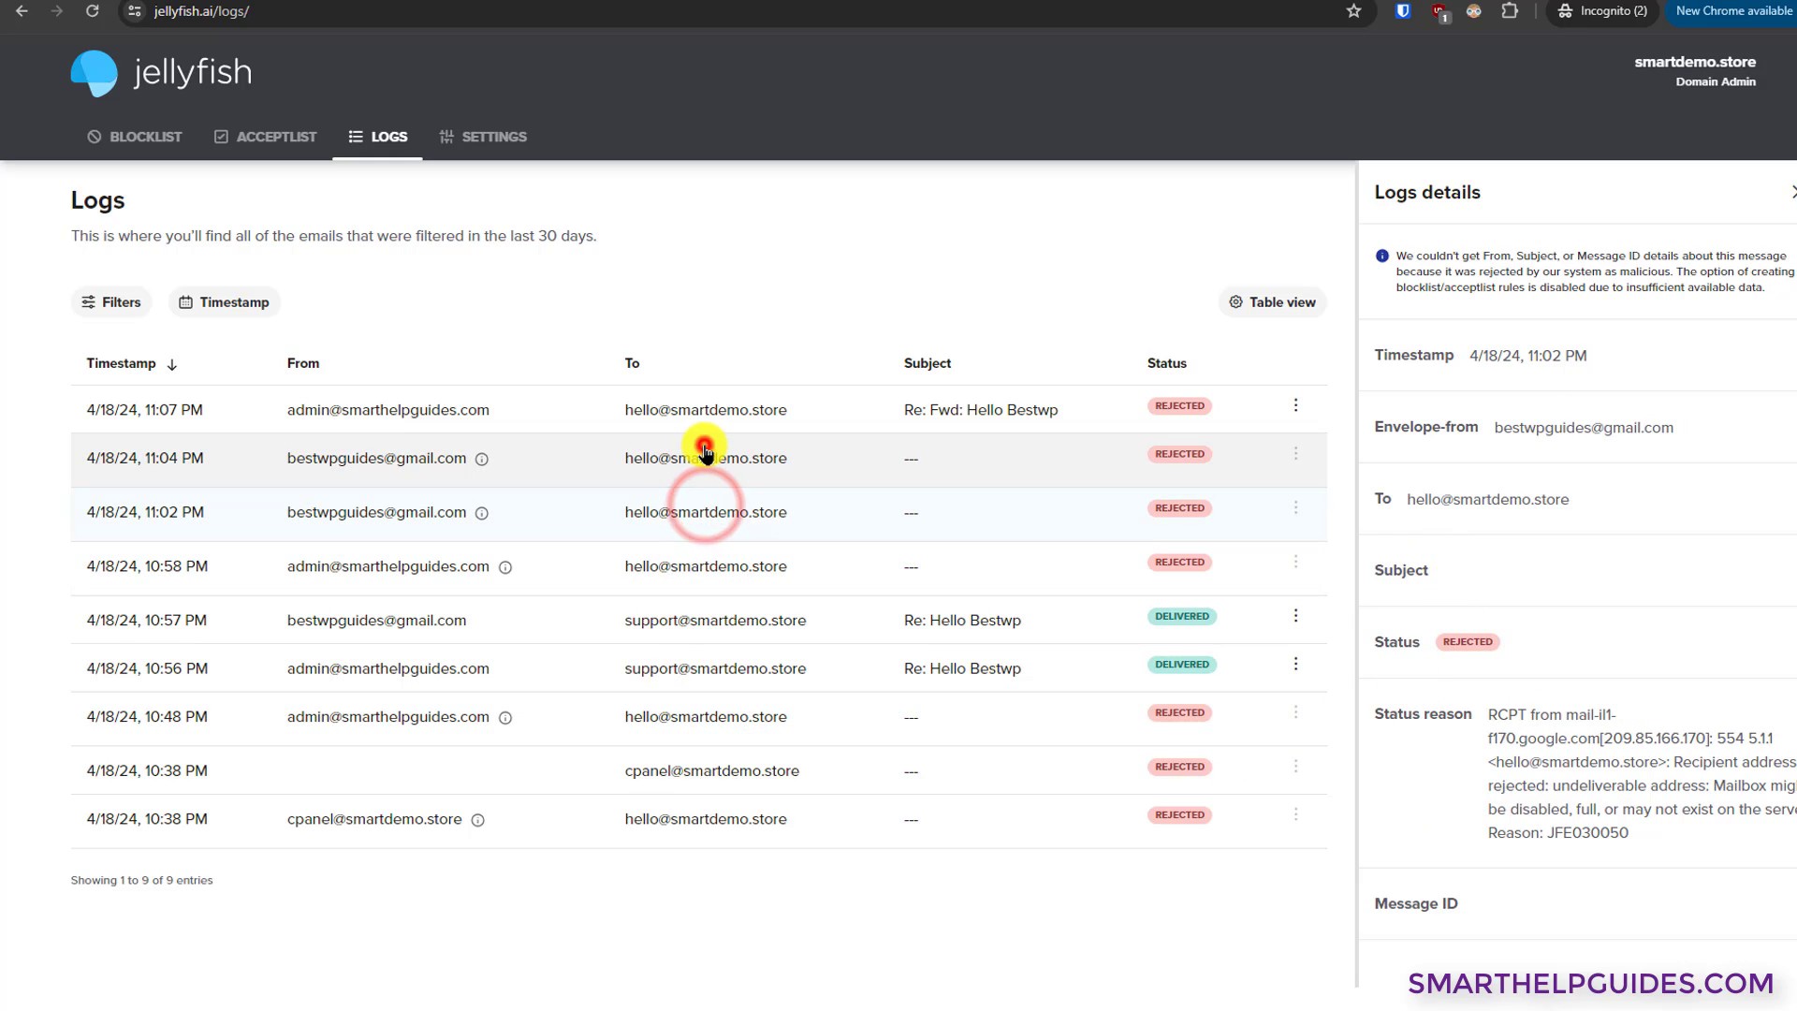
{"action": "left_click", "coordinate": [717, 772]}
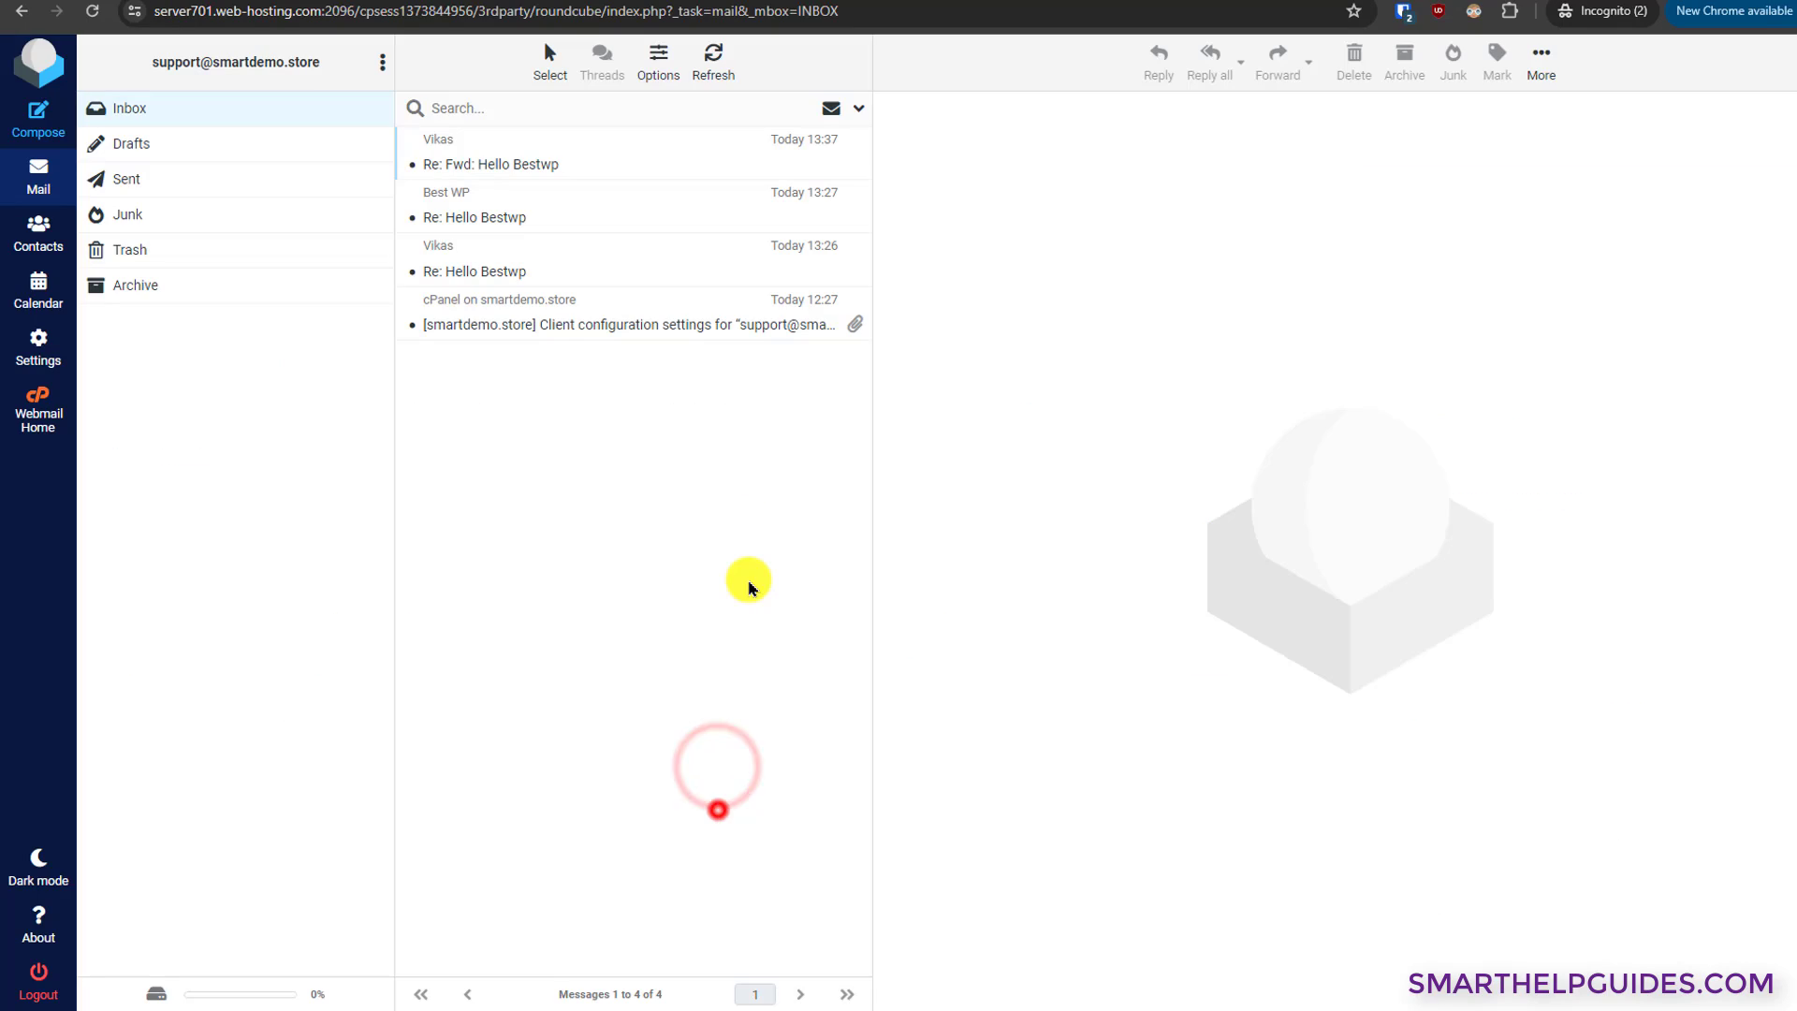